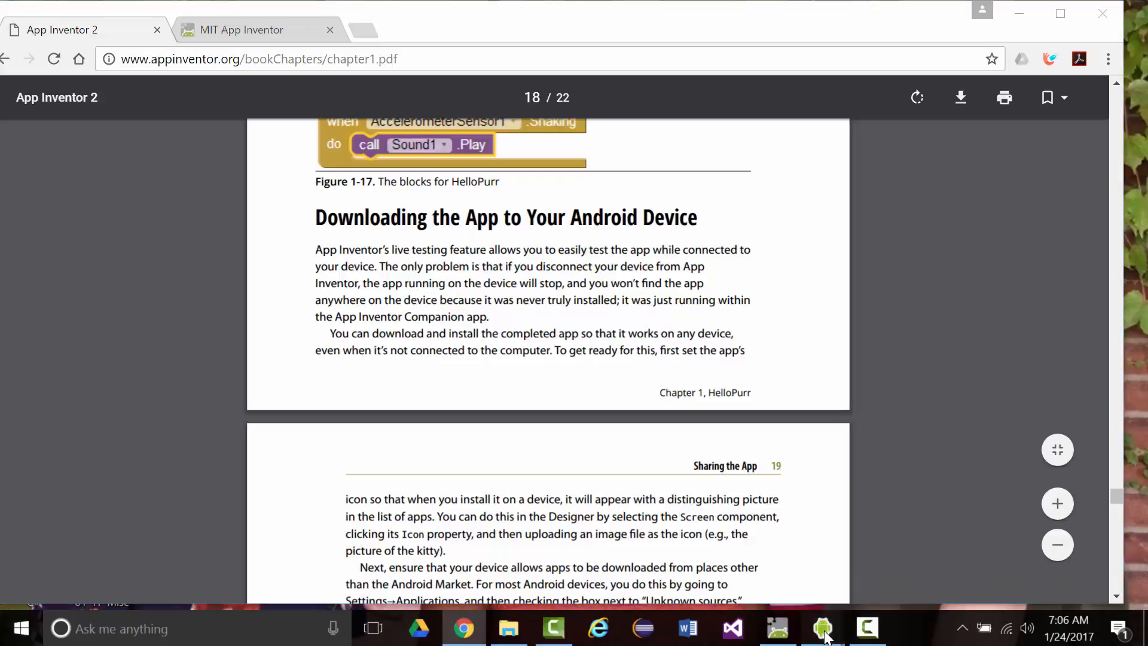
- Bring up the Android emulator window to view the running Pet The Kitty app, and minimize it
{"action": "mouse_move", "coordinate": [823, 624]}
{"action": "left_click", "coordinate": [917, 556]}
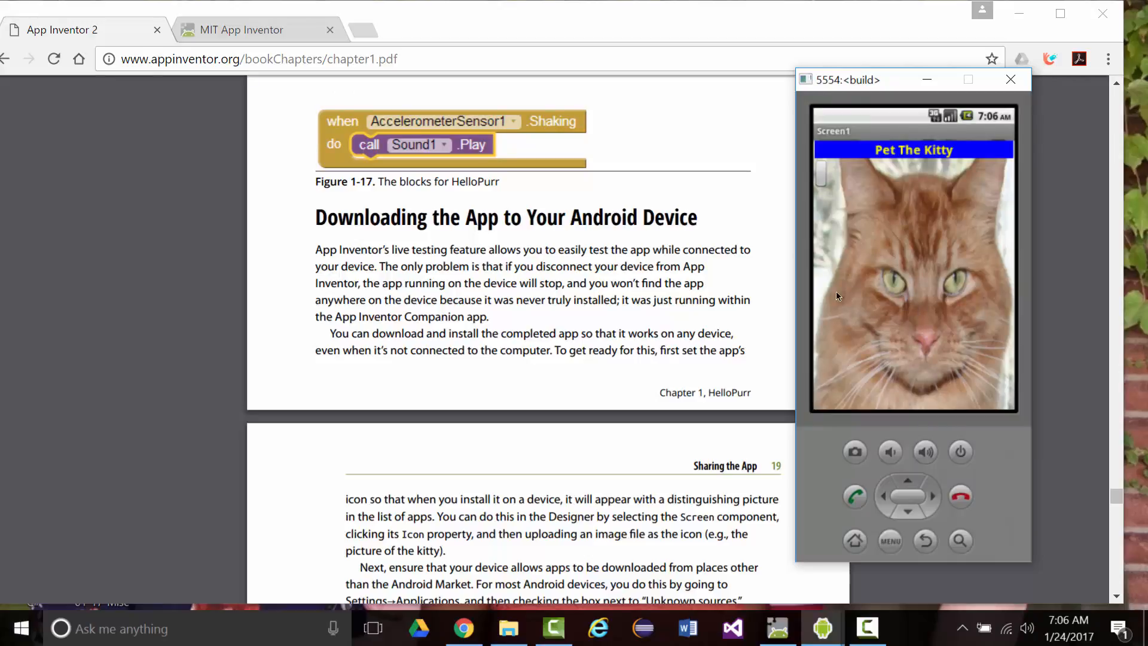
{"action": "left_click", "coordinate": [928, 78]}
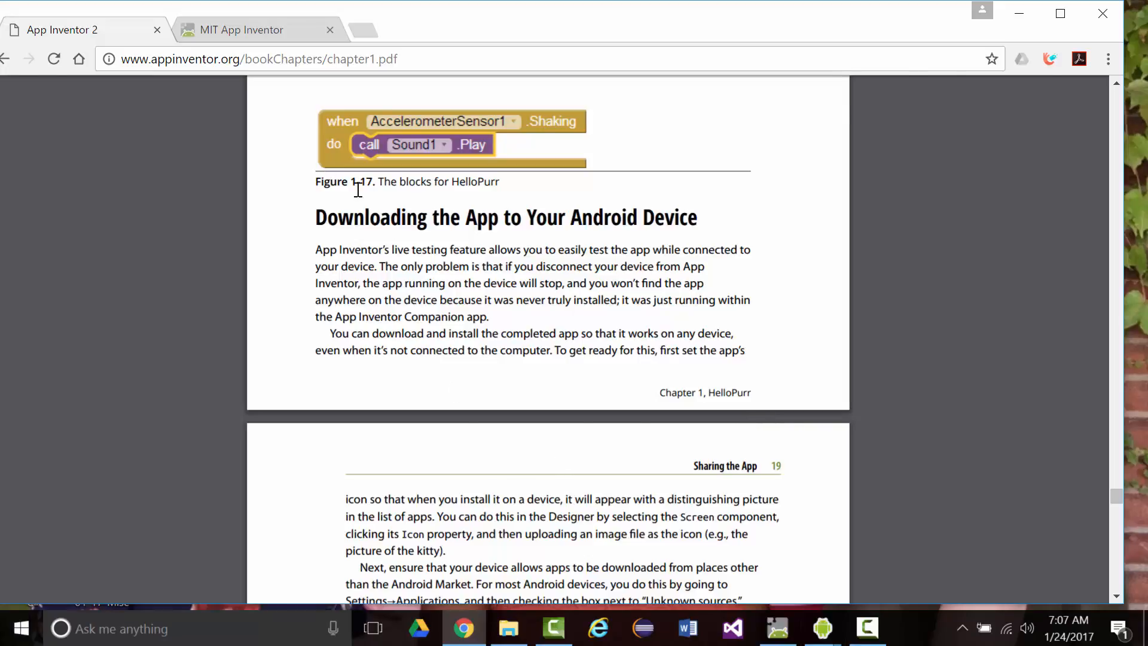
- Skim the chapter PDF through the sections on downloading the app, sharing it and the variations for HelloPurr
{"action": "scroll", "coordinate": [487, 304], "scroll_direction": "down", "scroll_amount": 10}
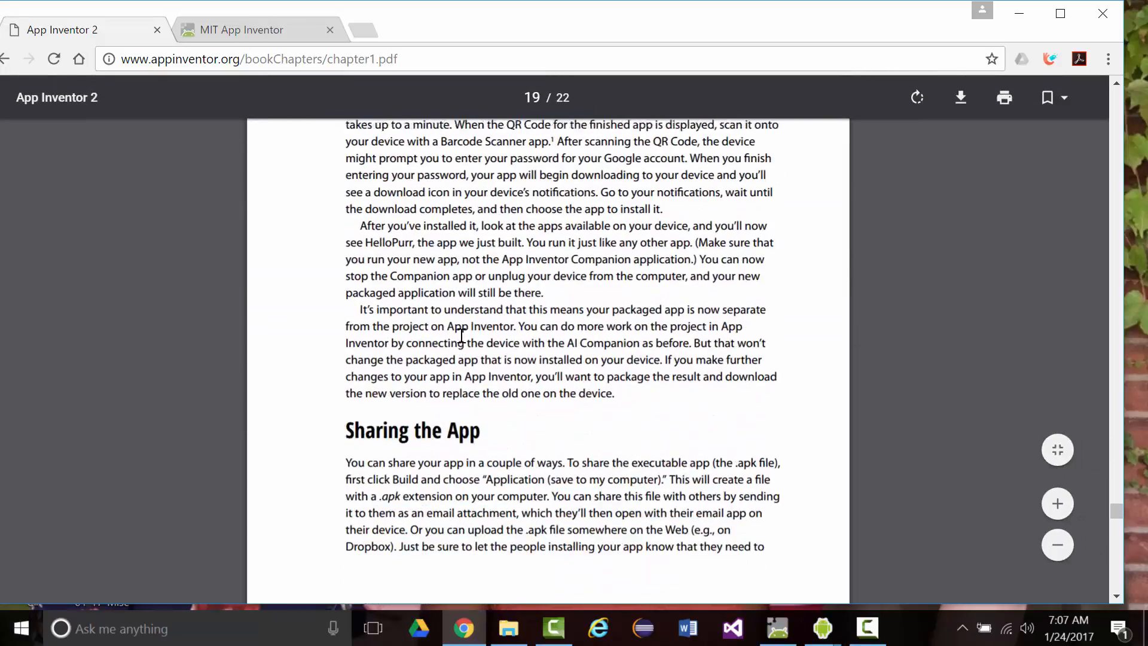
{"action": "scroll", "coordinate": [458, 341], "scroll_direction": "down", "scroll_amount": 15}
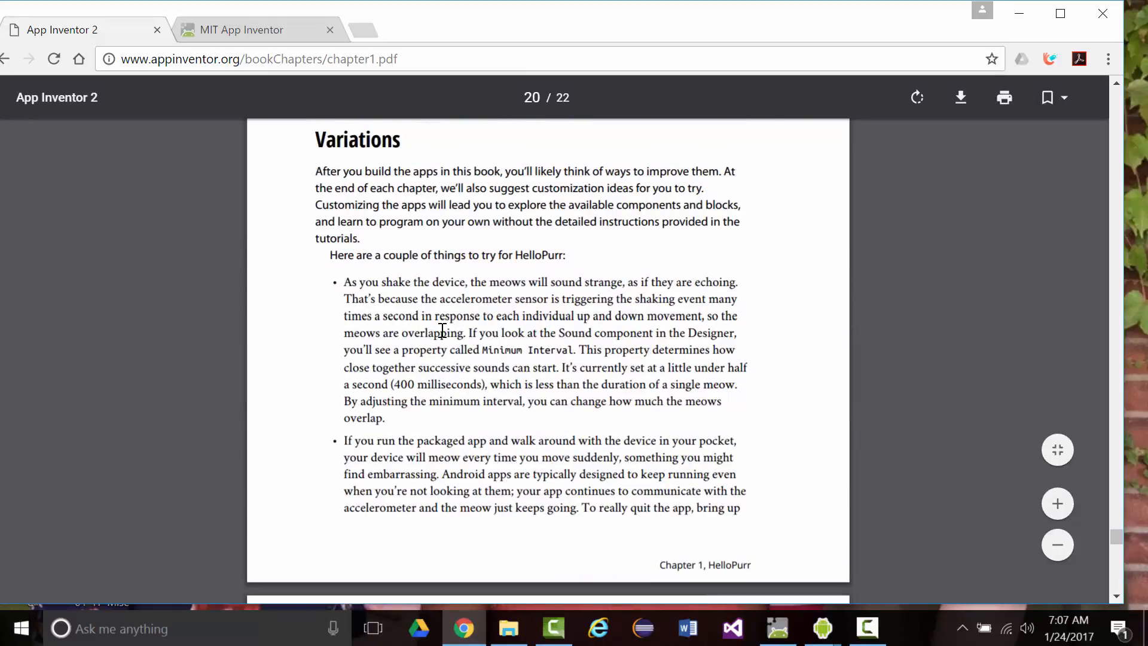
{"action": "scroll", "coordinate": [441, 333], "scroll_direction": "up", "scroll_amount": 2}
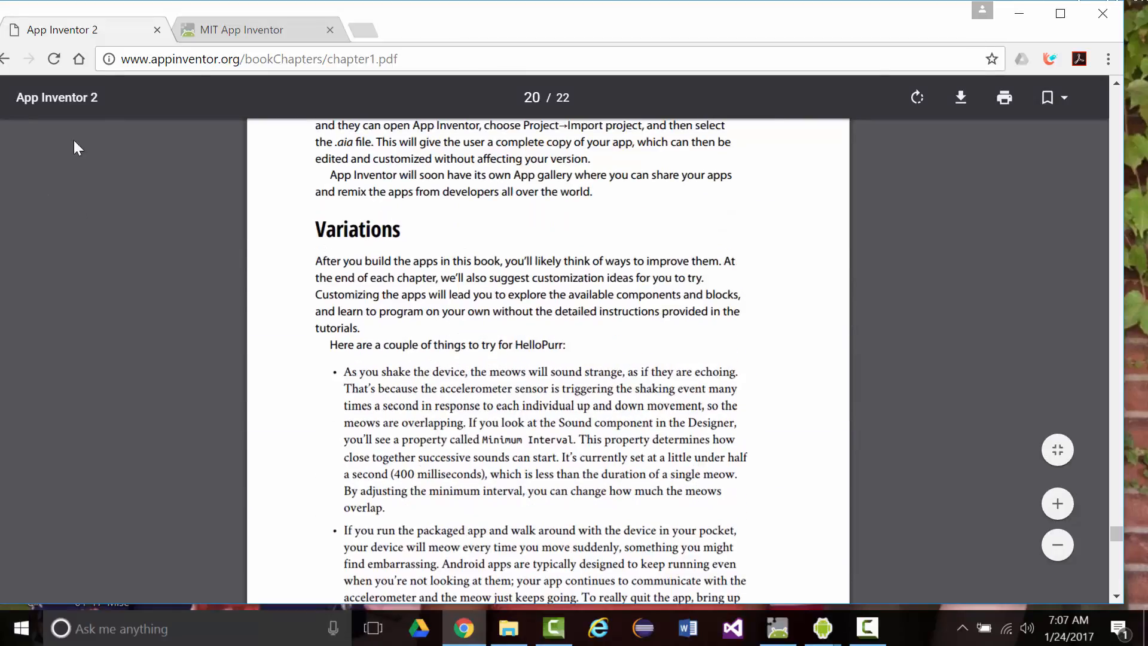
- Switch to the HelloPurr project in MIT App Inventor and view the Build choices for packaging the app
{"action": "left_click", "coordinate": [233, 31]}
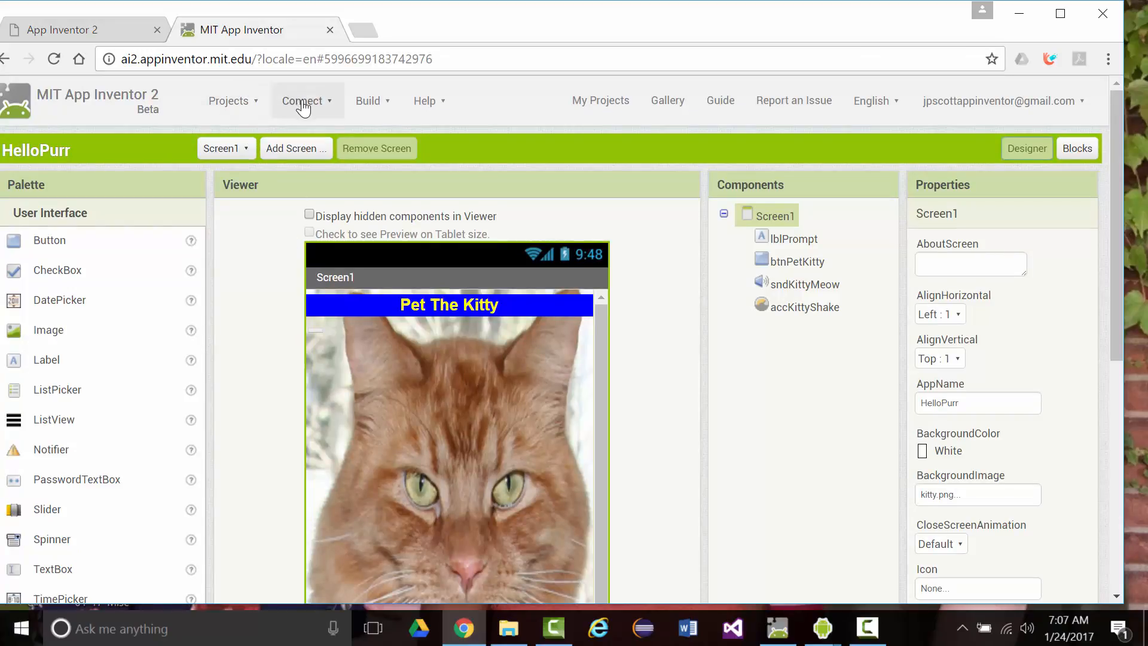
{"action": "left_click", "coordinate": [366, 103]}
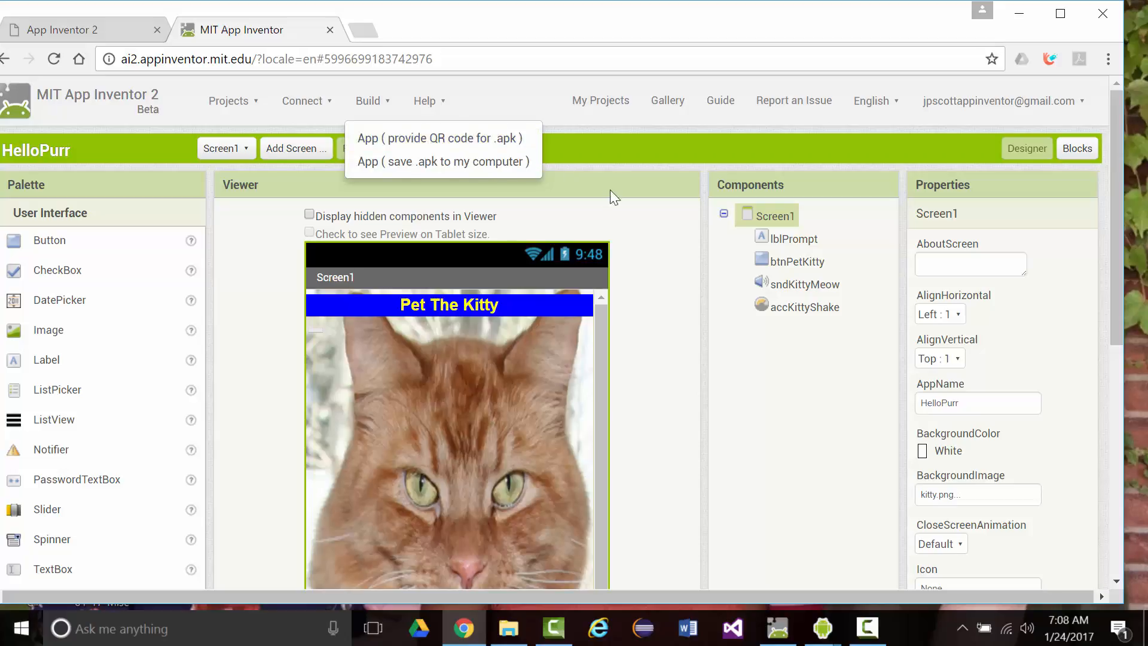
- Select Screen1 and examine its properties from AboutScreen down to VersionName
{"action": "left_click", "coordinate": [772, 215]}
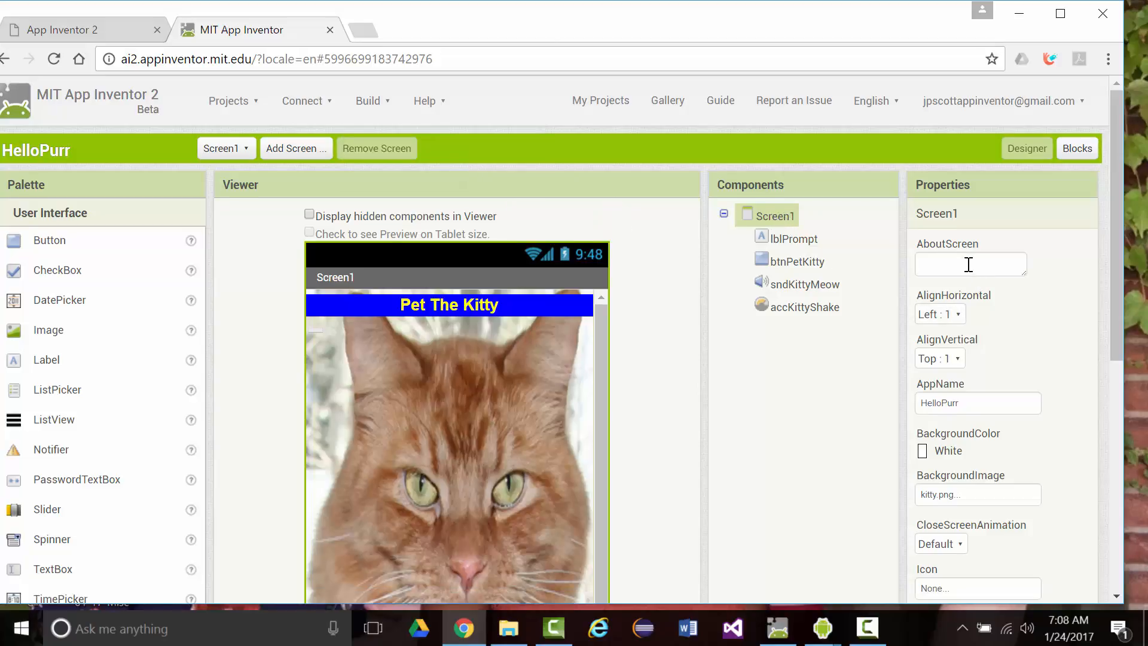
{"action": "scroll", "coordinate": [957, 266], "scroll_direction": "down", "scroll_amount": 3}
{"action": "scroll", "coordinate": [959, 266], "scroll_direction": "down", "scroll_amount": 3}
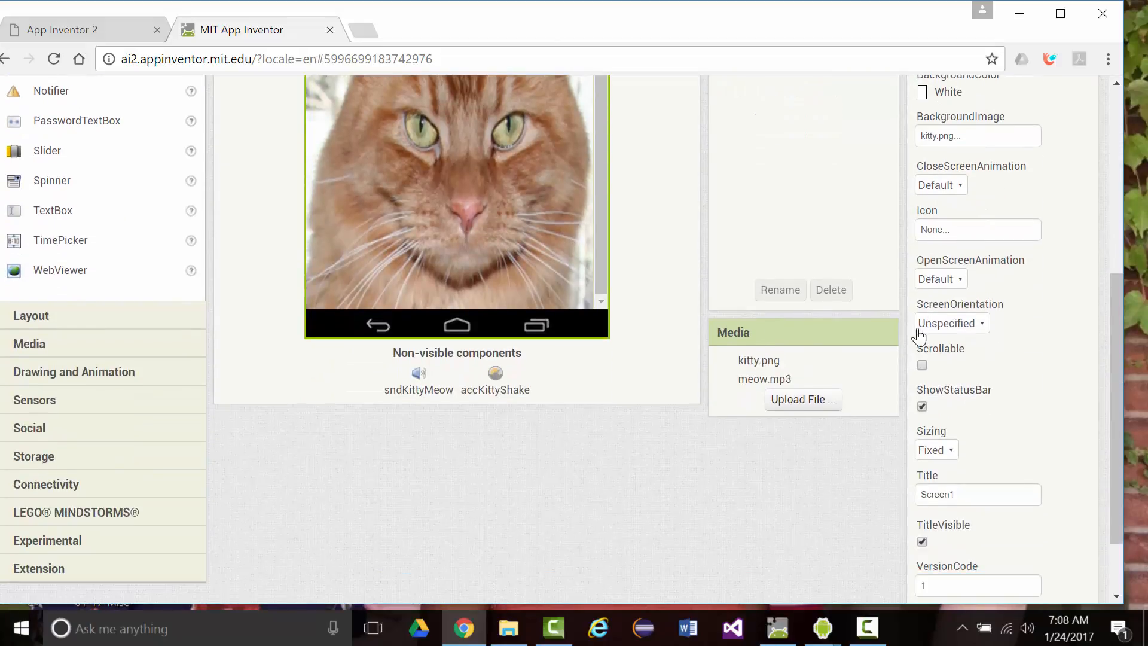
{"action": "scroll", "coordinate": [984, 263], "scroll_direction": "down", "scroll_amount": 2}
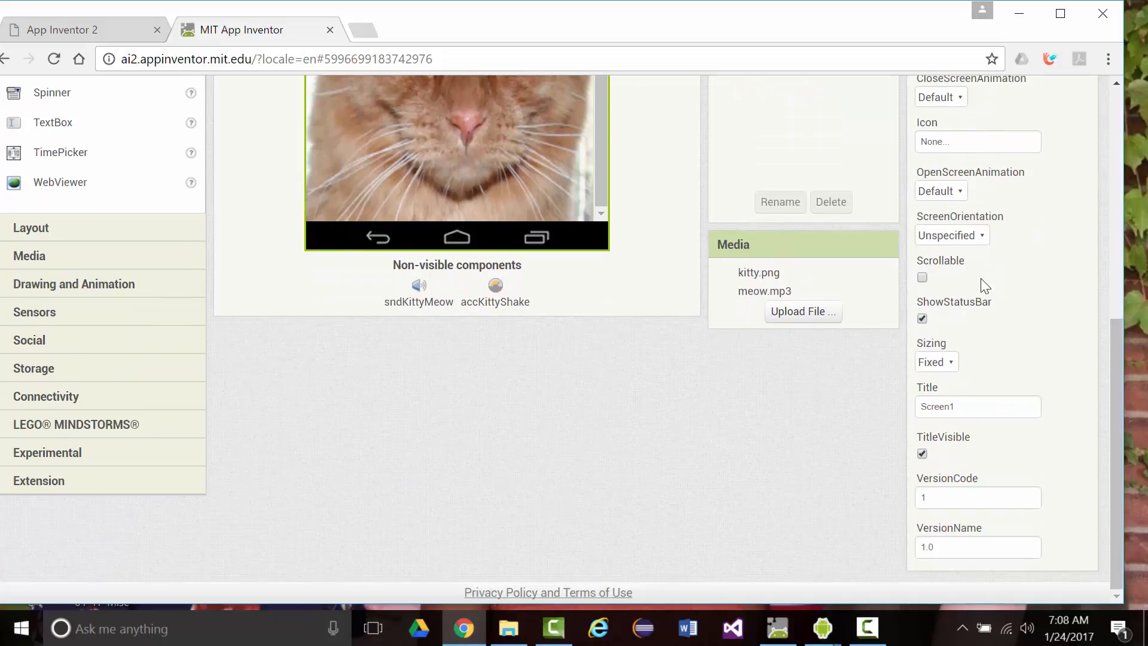
{"action": "scroll", "coordinate": [951, 441], "scroll_direction": "up", "scroll_amount": 2}
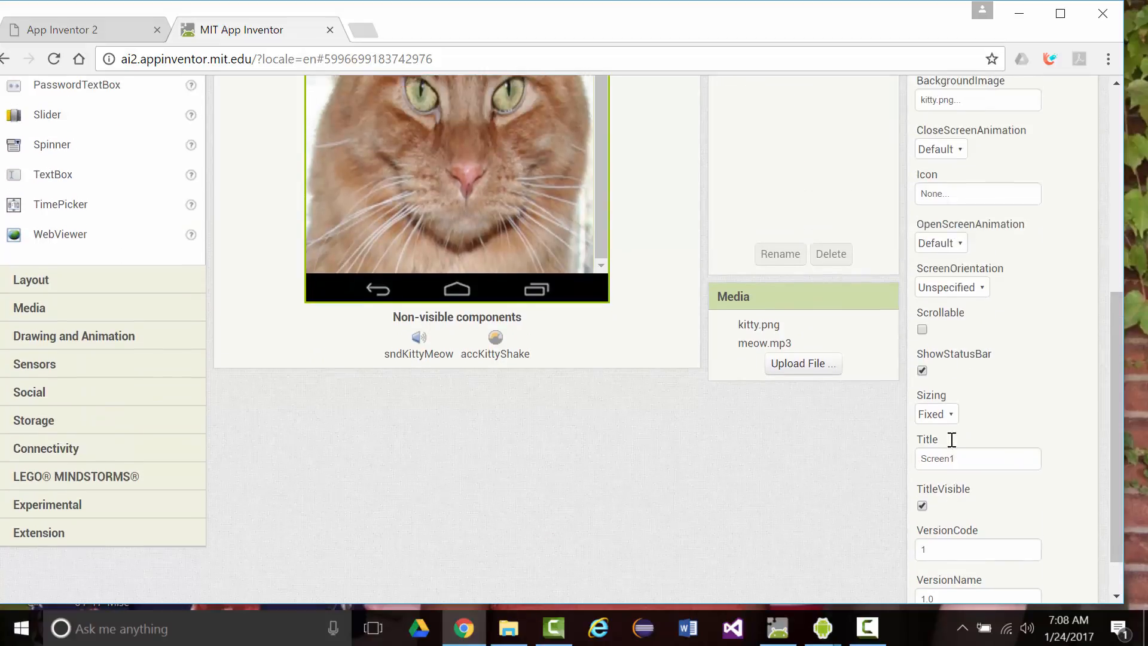
{"action": "scroll", "coordinate": [948, 416], "scroll_direction": "up", "scroll_amount": 2}
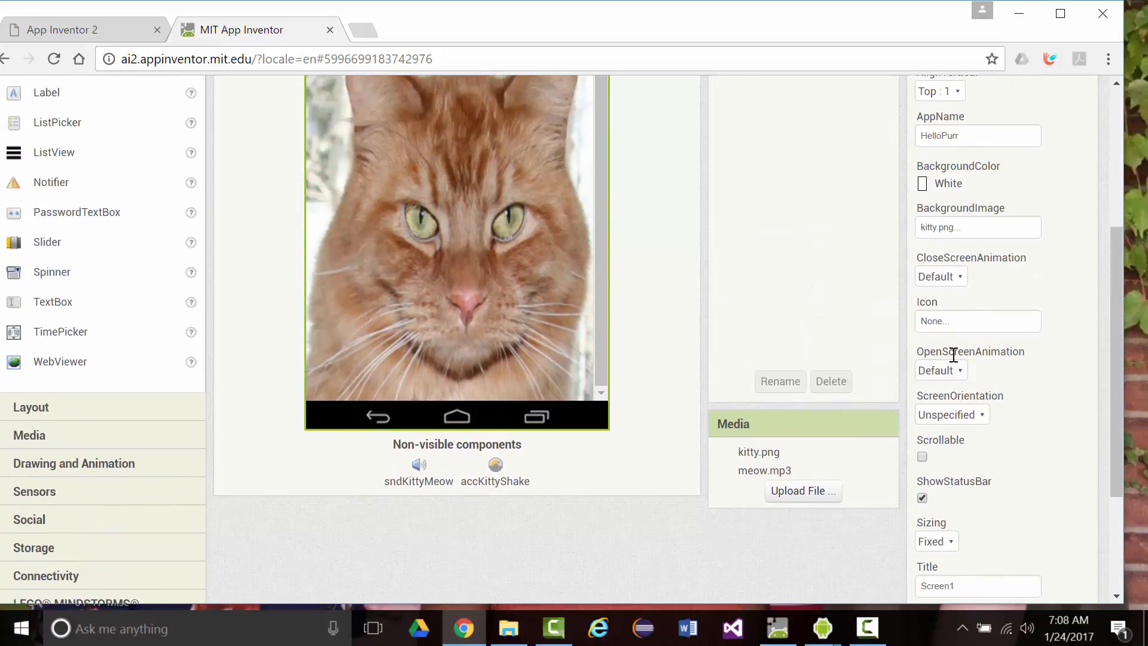
{"action": "scroll", "coordinate": [952, 358], "scroll_direction": "up", "scroll_amount": 2}
{"action": "scroll", "coordinate": [949, 359], "scroll_direction": "up", "scroll_amount": 2}
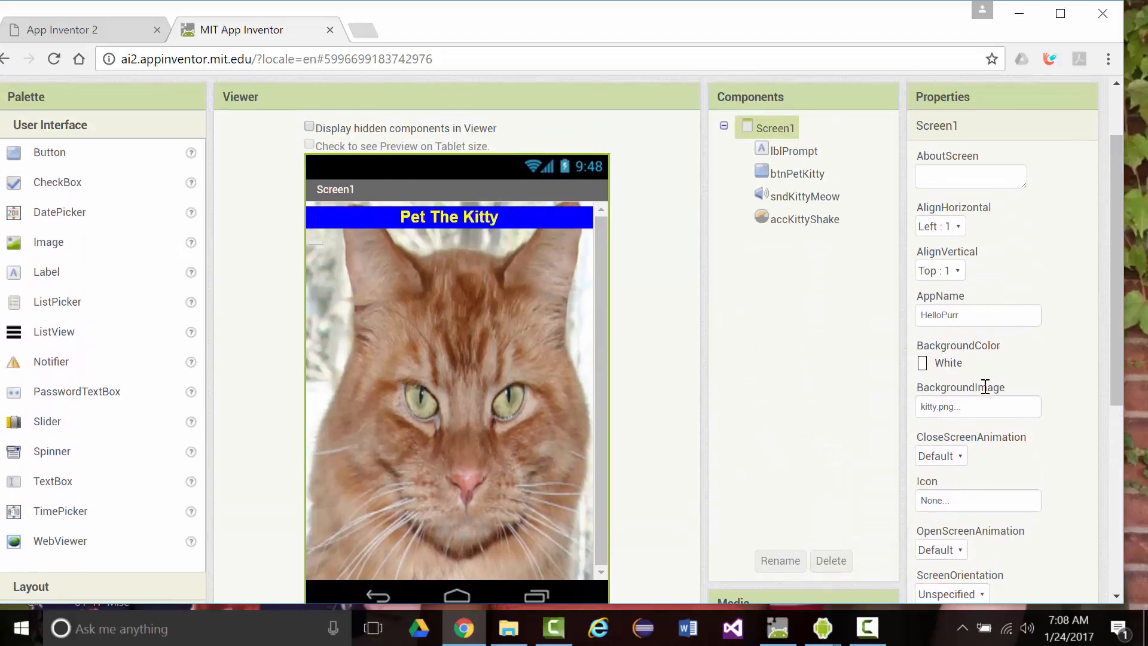
{"action": "scroll", "coordinate": [941, 200], "scroll_direction": "up", "scroll_amount": 1}
{"action": "scroll", "coordinate": [939, 198], "scroll_direction": "up", "scroll_amount": 2}
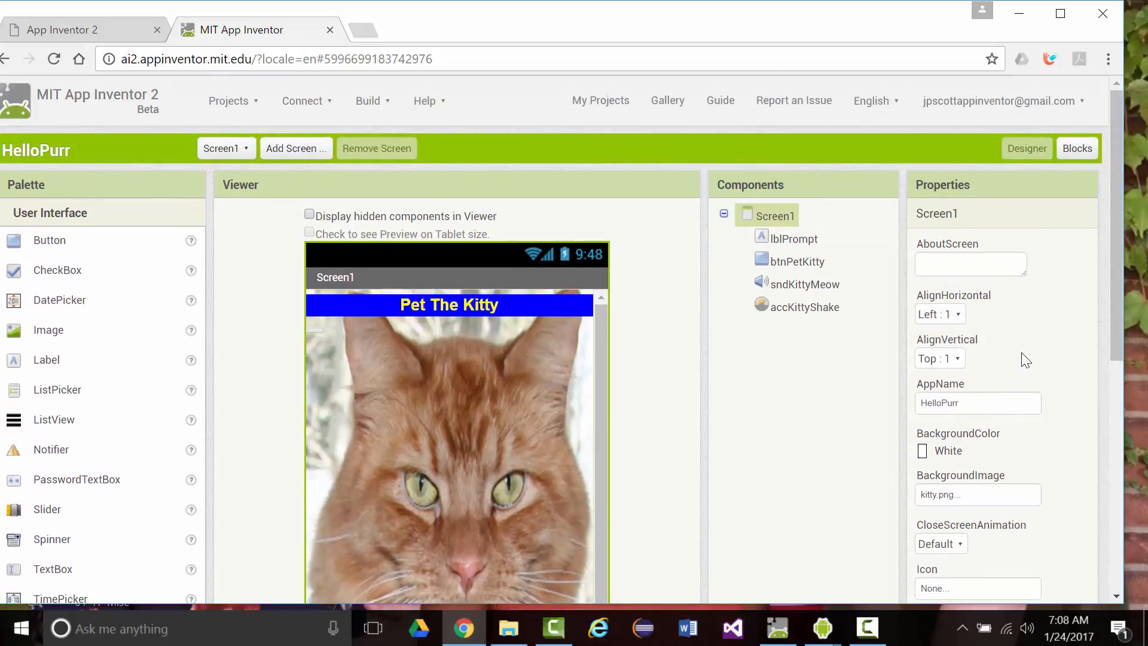
- Set Screen1's Title property to "Hello Purr"
{"action": "scroll", "coordinate": [1022, 353], "scroll_direction": "down", "scroll_amount": 5}
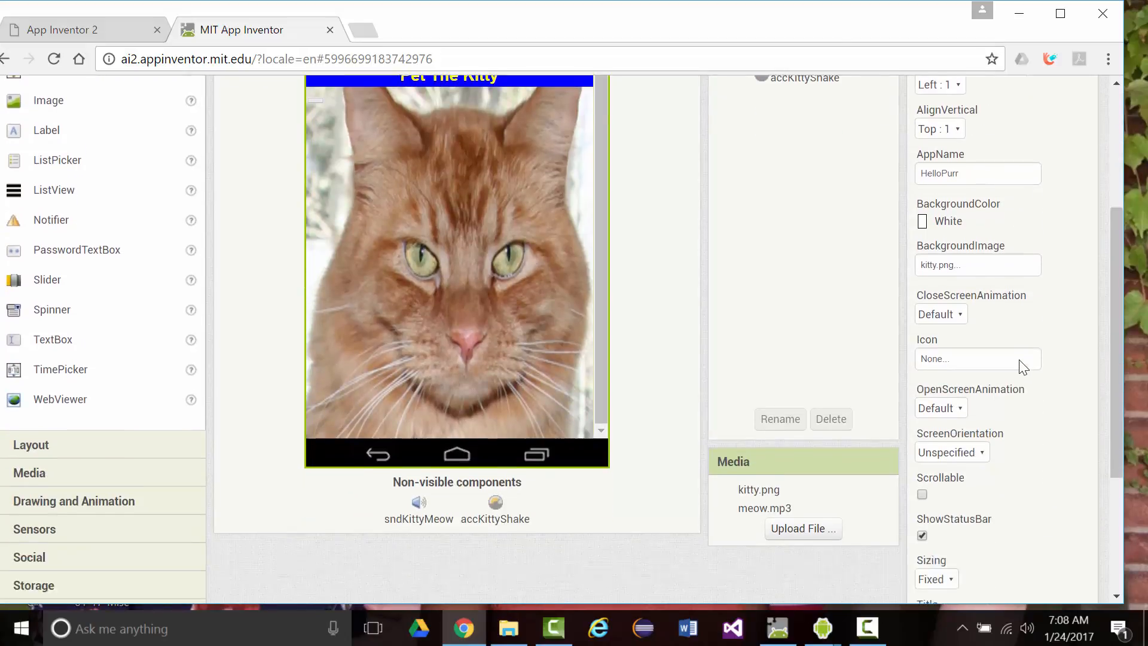
{"action": "scroll", "coordinate": [1017, 361], "scroll_direction": "down", "scroll_amount": 3}
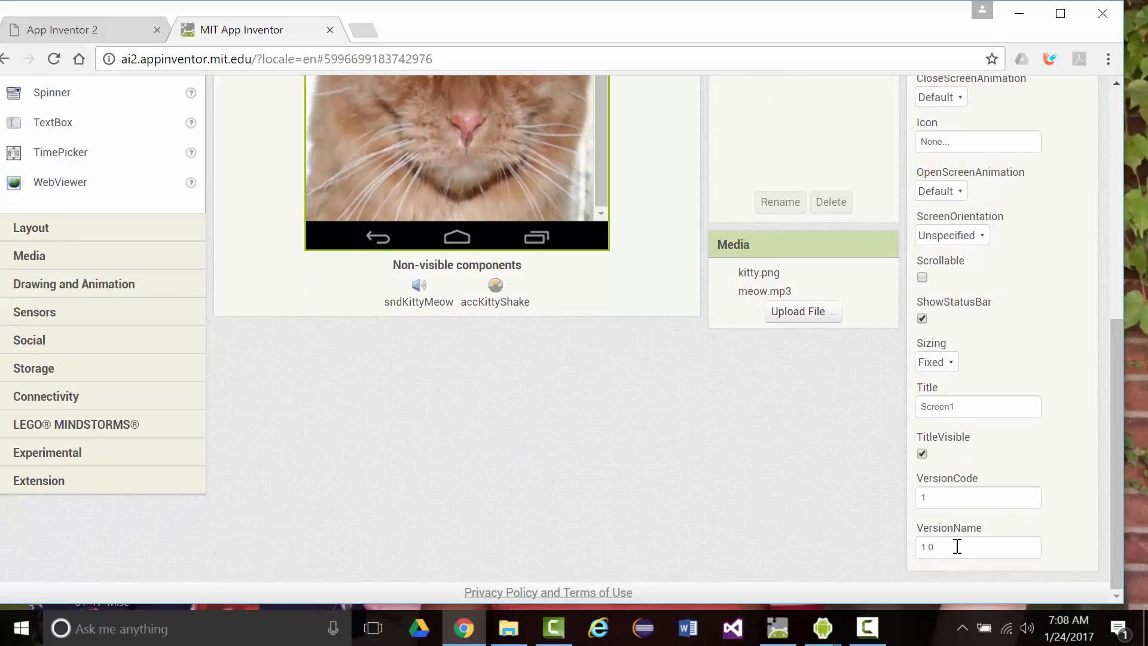
{"action": "left_click", "coordinate": [974, 406]}
{"action": "double_click", "coordinate": [920, 409]}
{"action": "type", "text": "He"}
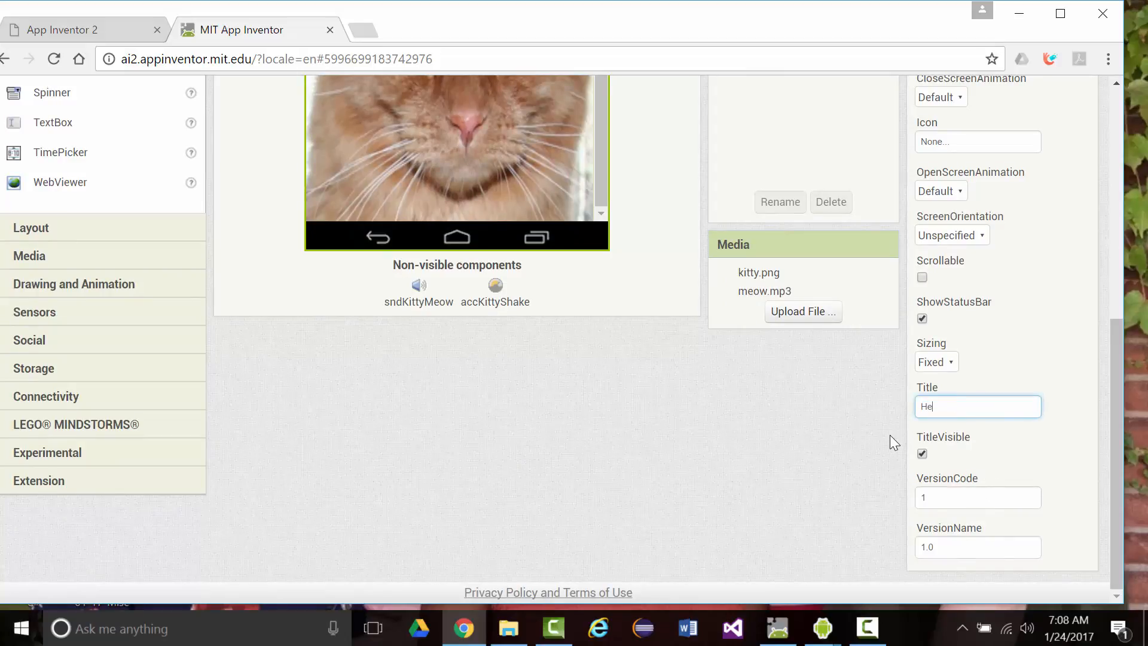
{"action": "type", "text": "llo Purr"}
{"action": "key", "text": "Return"}
{"action": "scroll", "coordinate": [335, 302], "scroll_direction": "up", "scroll_amount": 8}
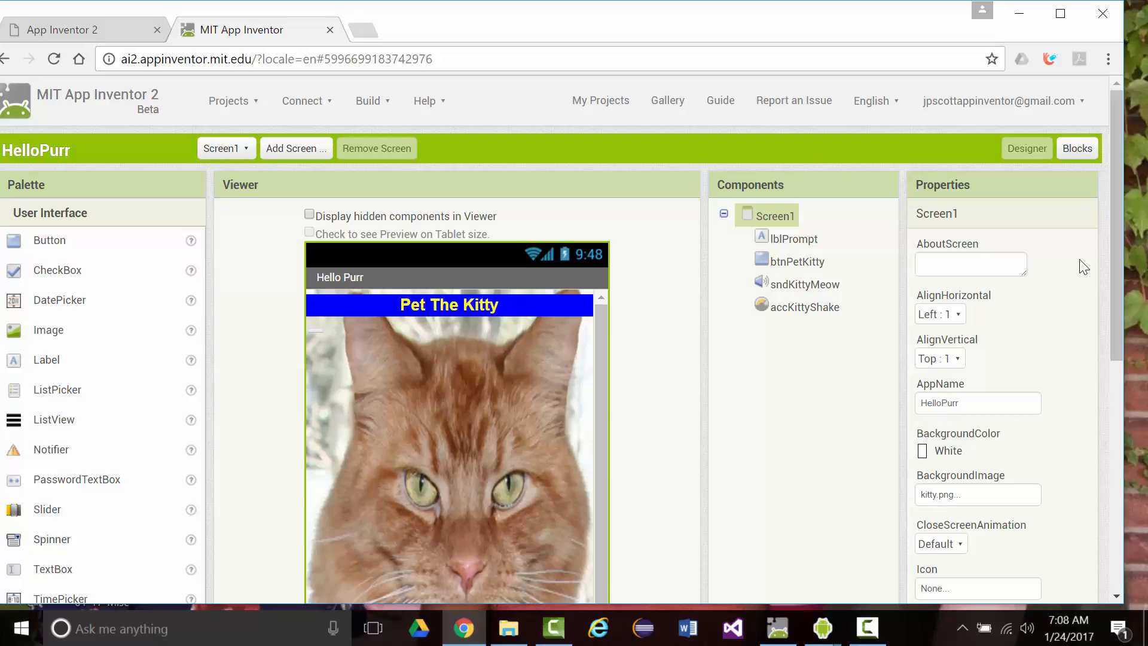
- Open the file choices for Screen1's Icon property
{"action": "left_click_drag", "start_coordinate": [1118, 219], "coordinate": [1087, 447]}
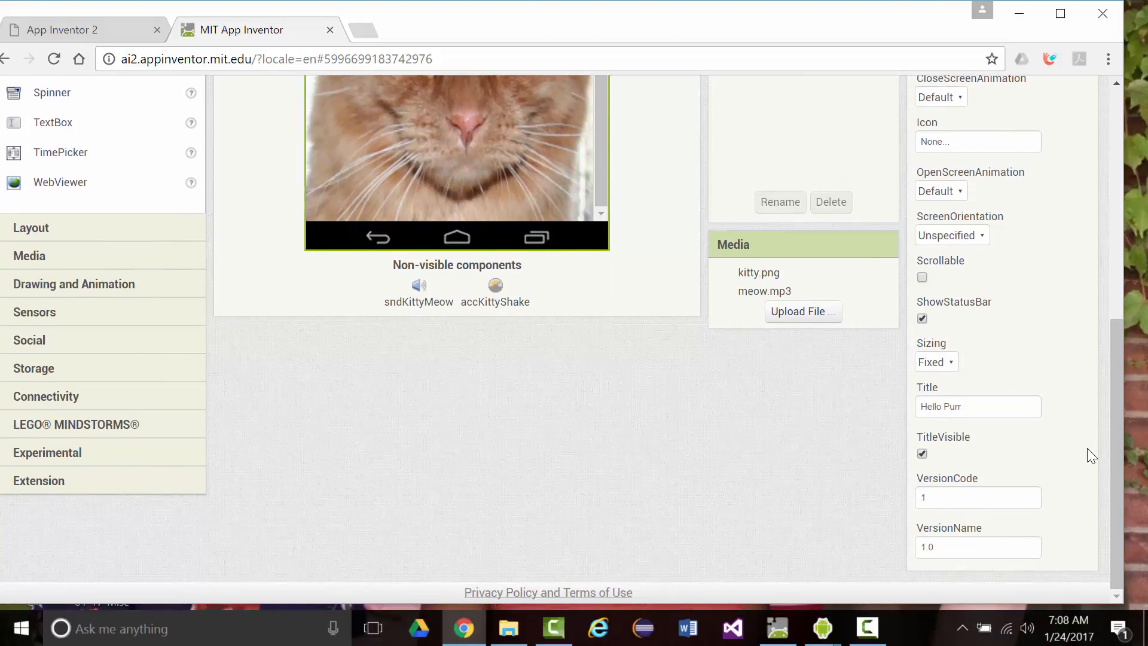
{"action": "left_click", "coordinate": [955, 141]}
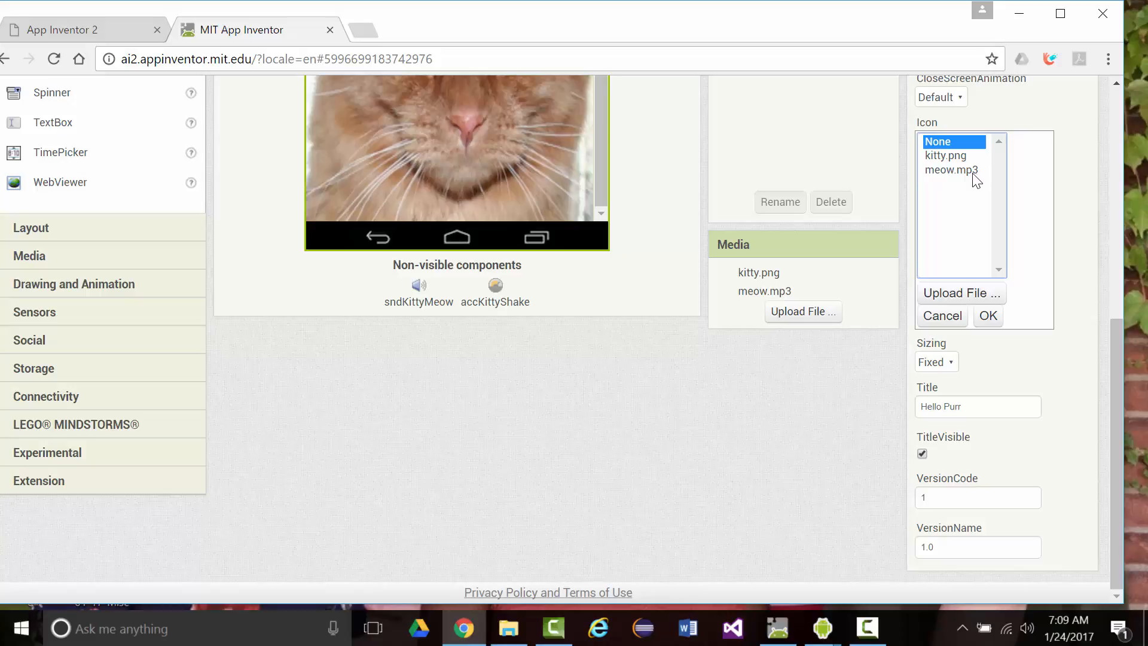
- Bring up the emulator.exe console window to view it, and minimize it again
{"action": "mouse_move", "coordinate": [822, 633]}
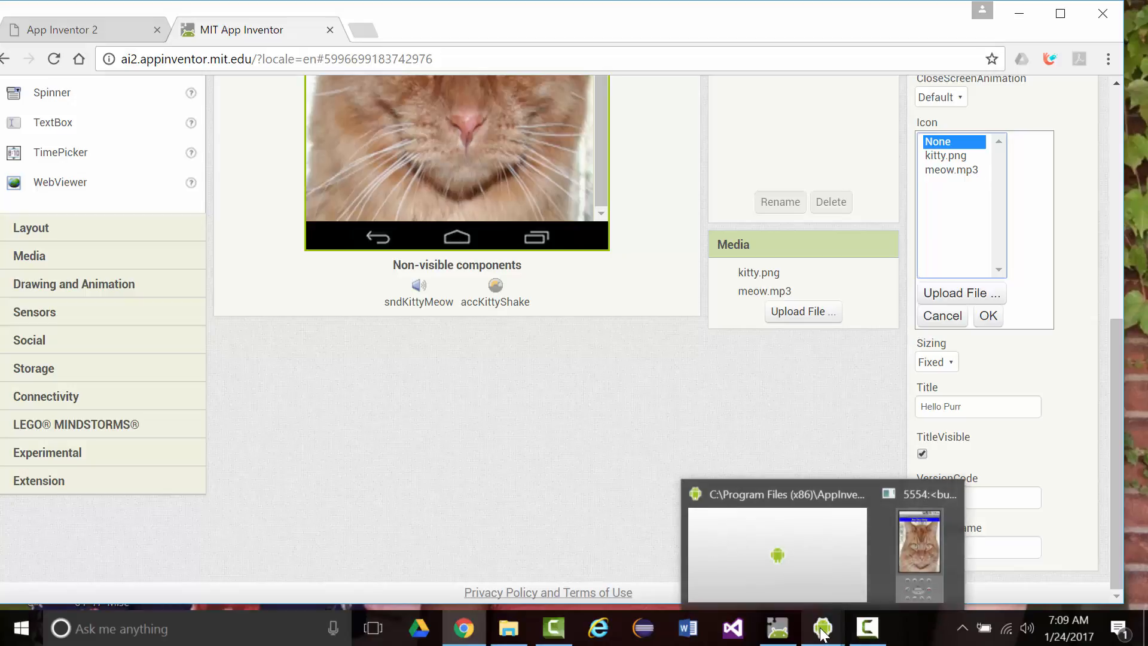
{"action": "left_click", "coordinate": [781, 576]}
{"action": "left_click_drag", "start_coordinate": [1086, 128], "coordinate": [963, 113]}
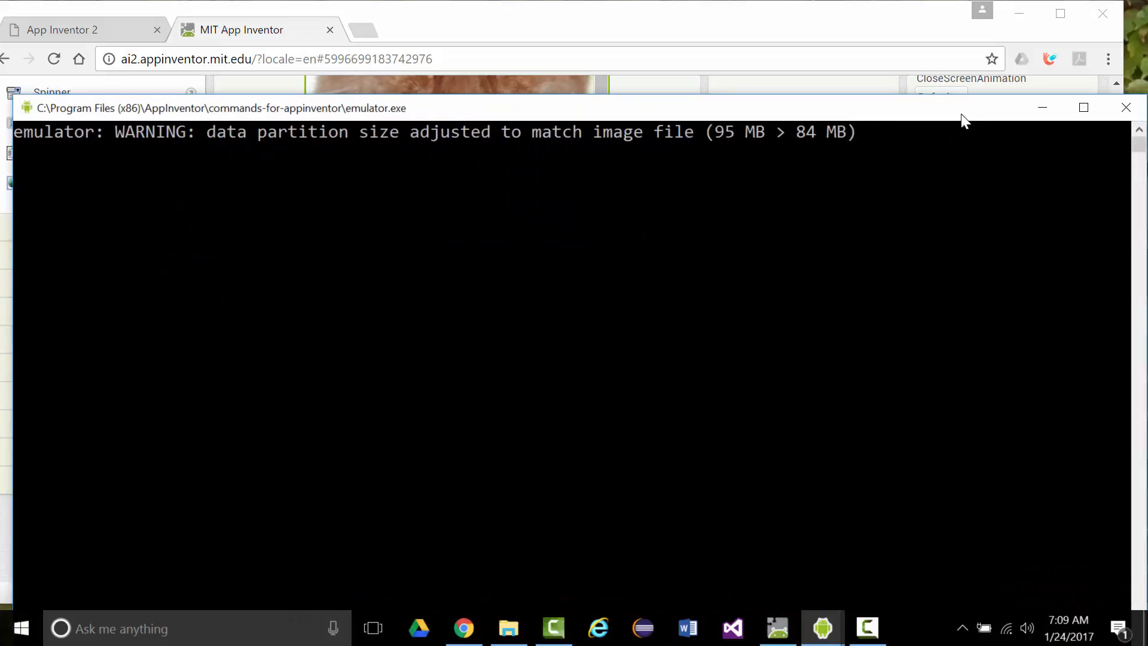
{"action": "left_click", "coordinate": [1046, 111]}
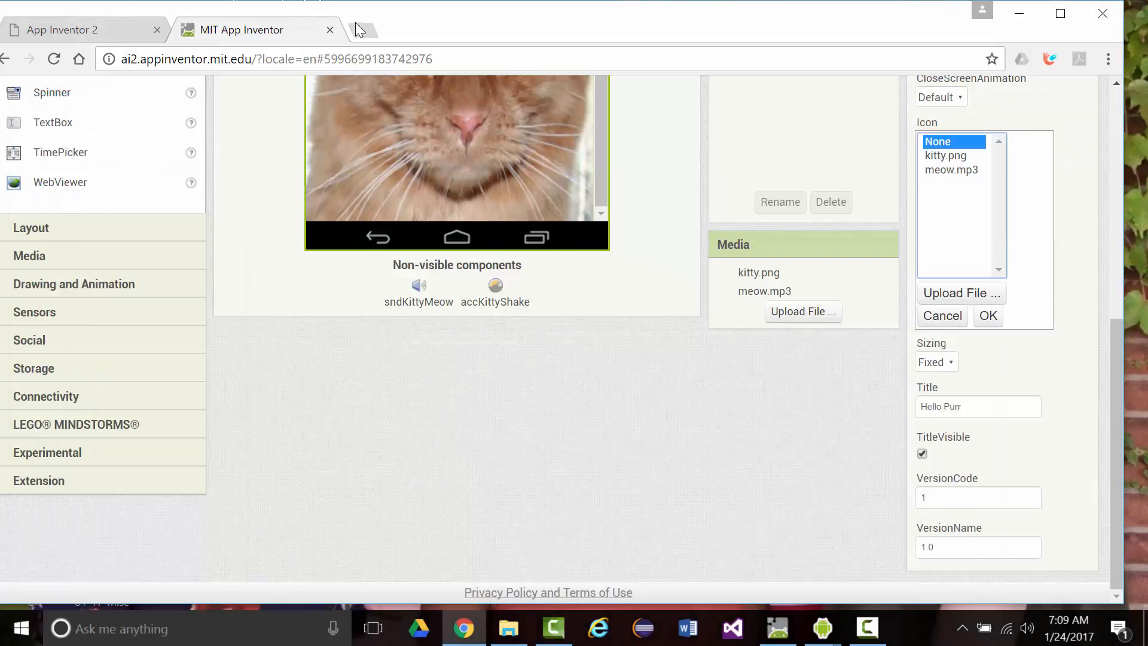
- Search Google Images for "app inventor 2" in a new browser tab and preview the MIT App Inventor logo
{"action": "left_click", "coordinate": [367, 33]}
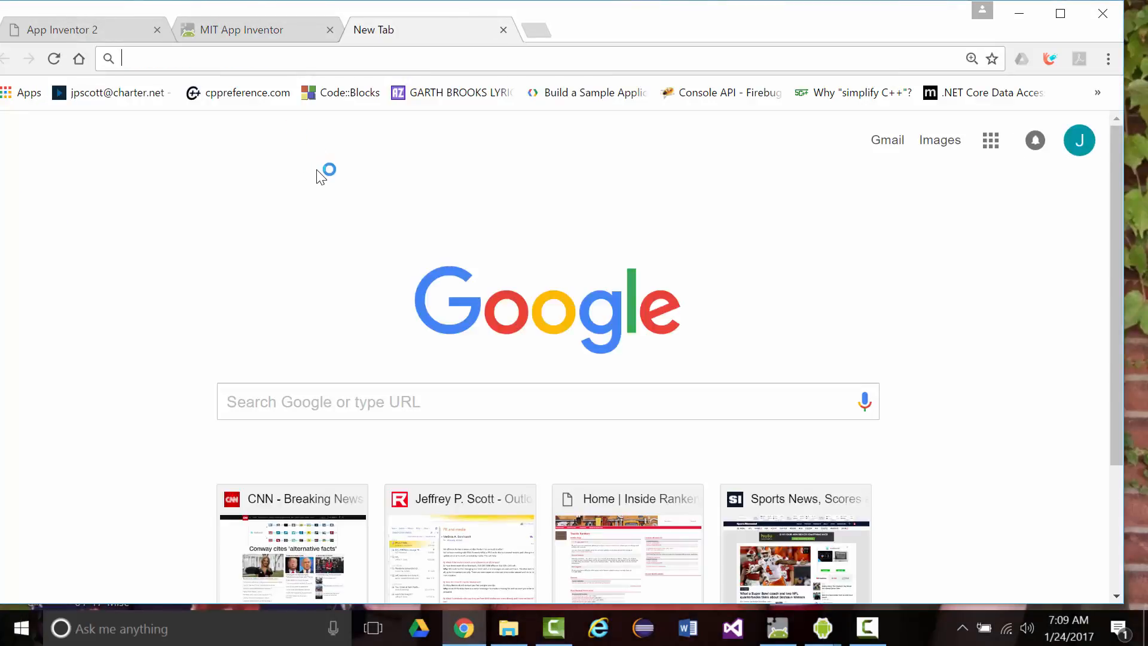
{"action": "left_click", "coordinate": [938, 141]}
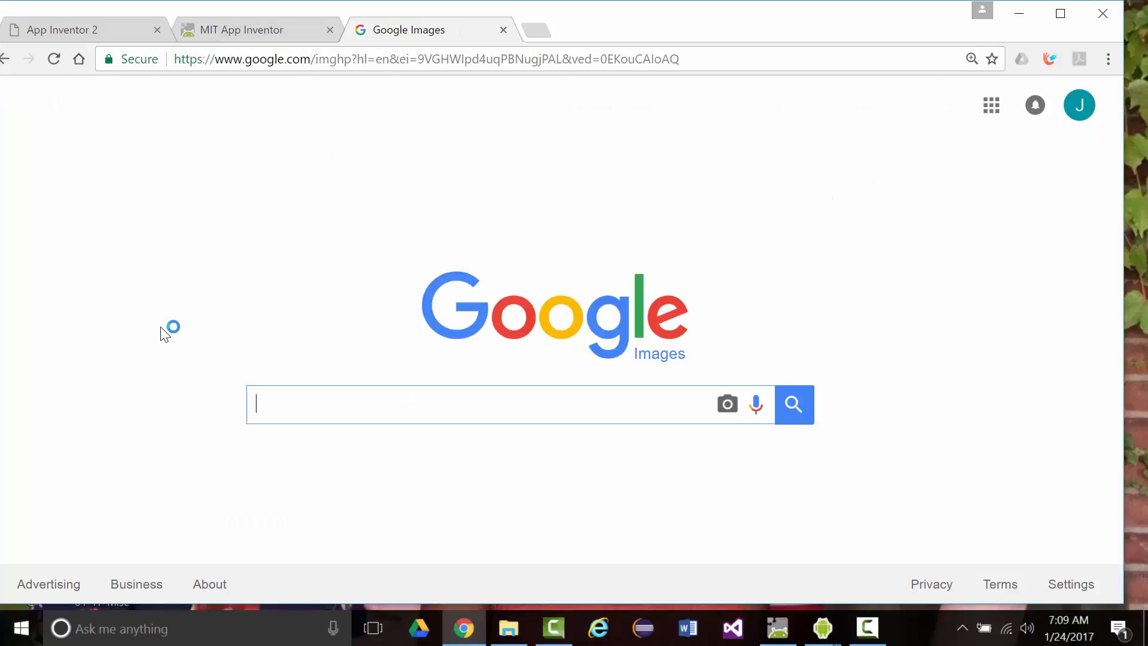
{"action": "type", "text": "app i"}
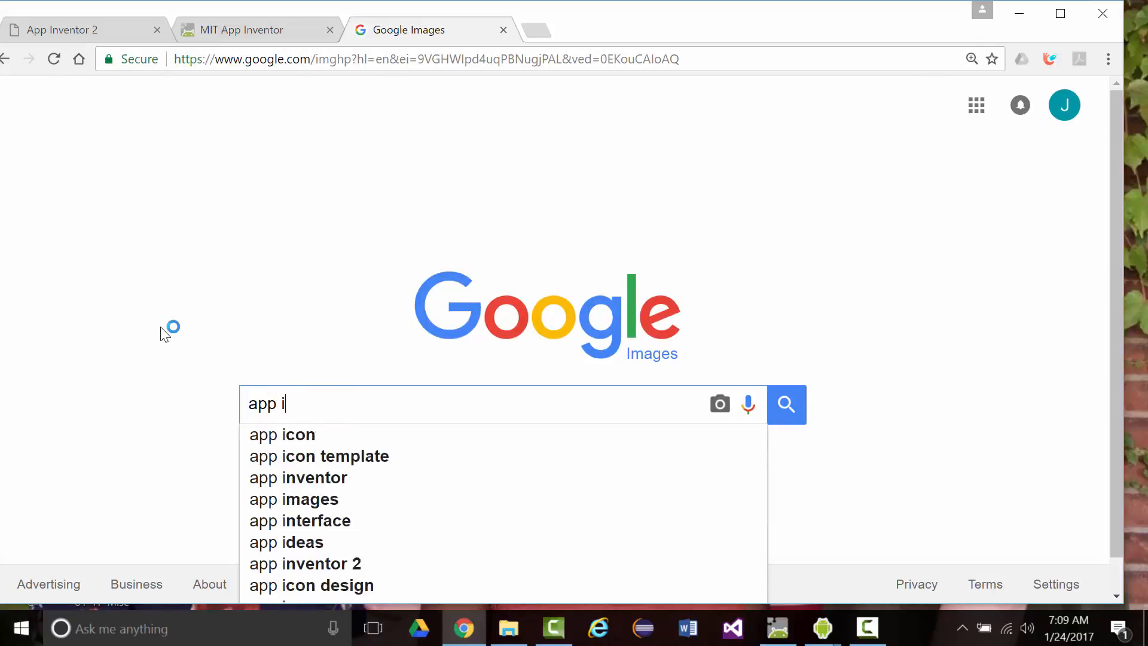
{"action": "type", "text": "nvoeot"}
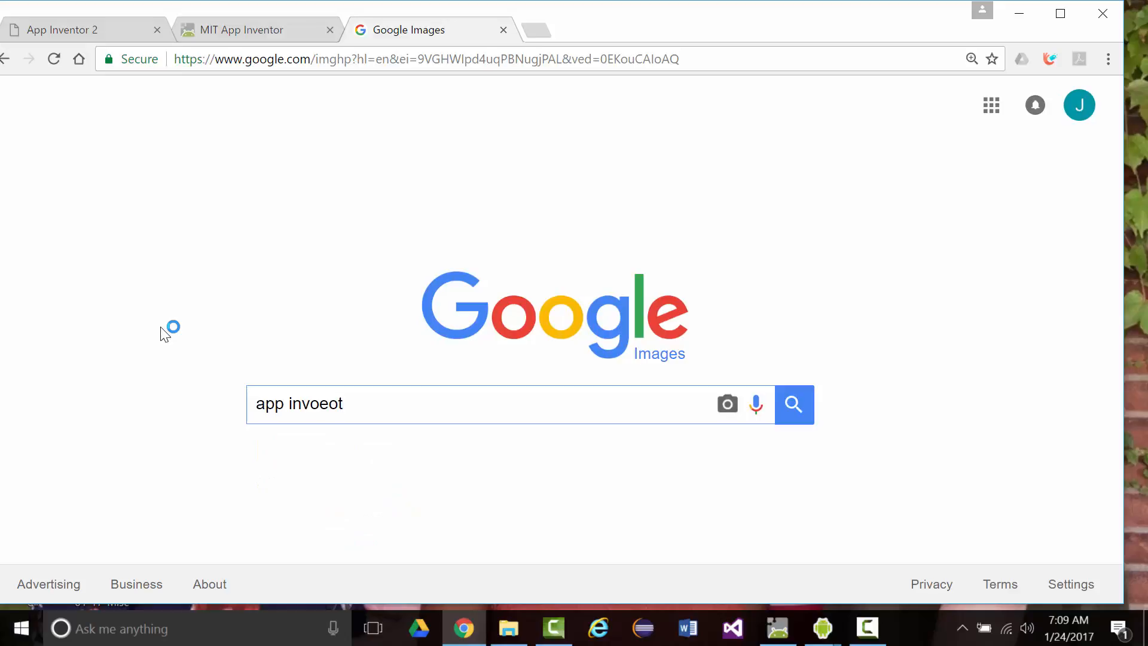
{"action": "key", "text": "BackSpace"}
{"action": "key", "text": "BackSpace"}
{"action": "key", "text": "BackSpace"}
{"action": "key", "text": "BackSpace"}
{"action": "type", "text": "entor 2"}
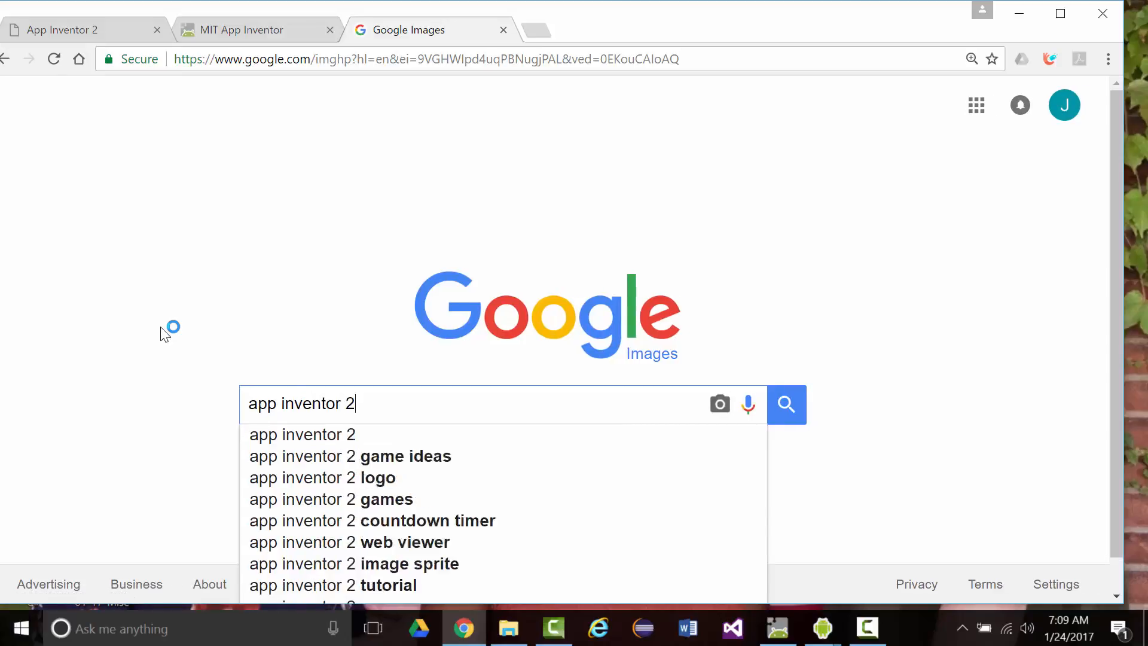
{"action": "key", "text": "Return"}
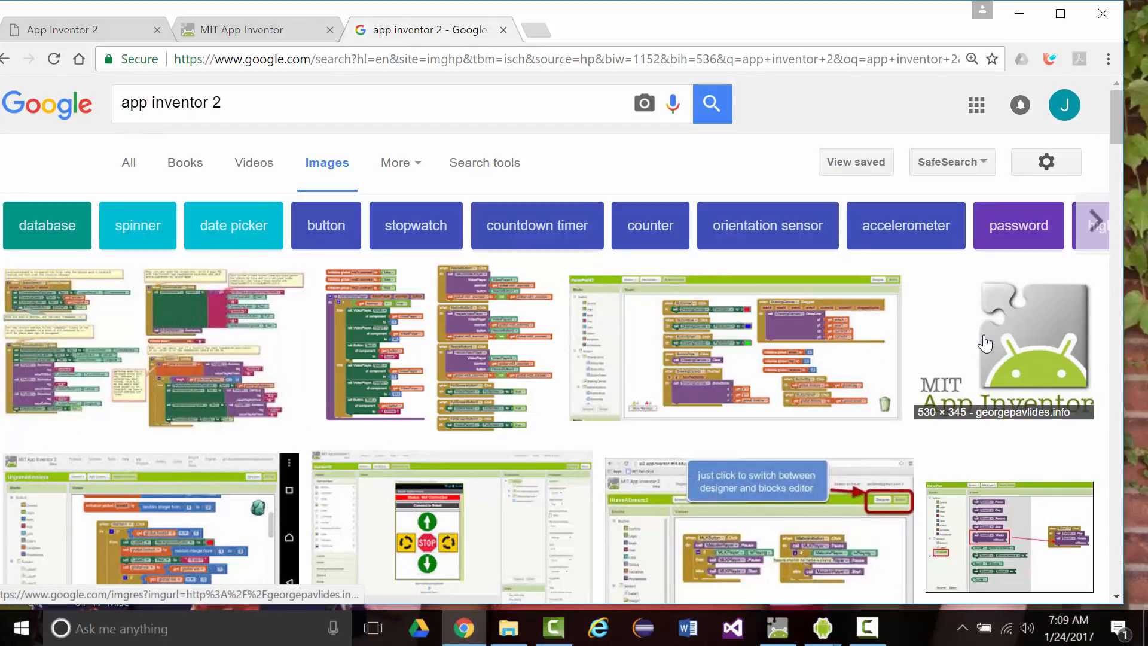
{"action": "left_click", "coordinate": [985, 343]}
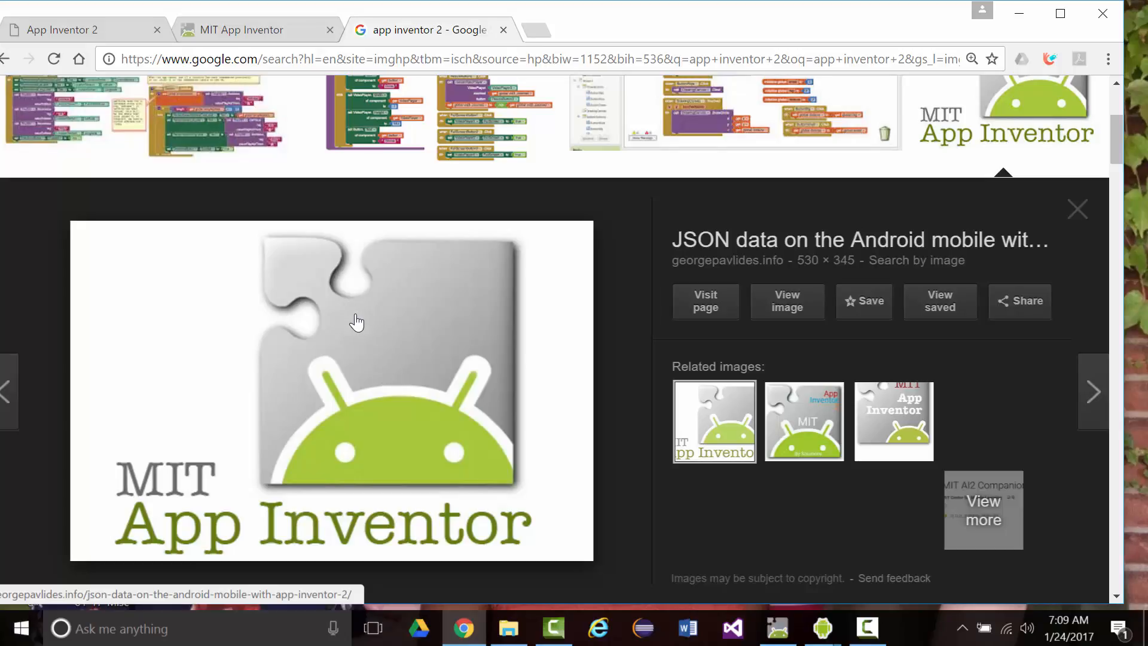
- Search Google Images for "kitten 50 x 50" in another new browser tab
{"action": "left_click", "coordinate": [535, 31]}
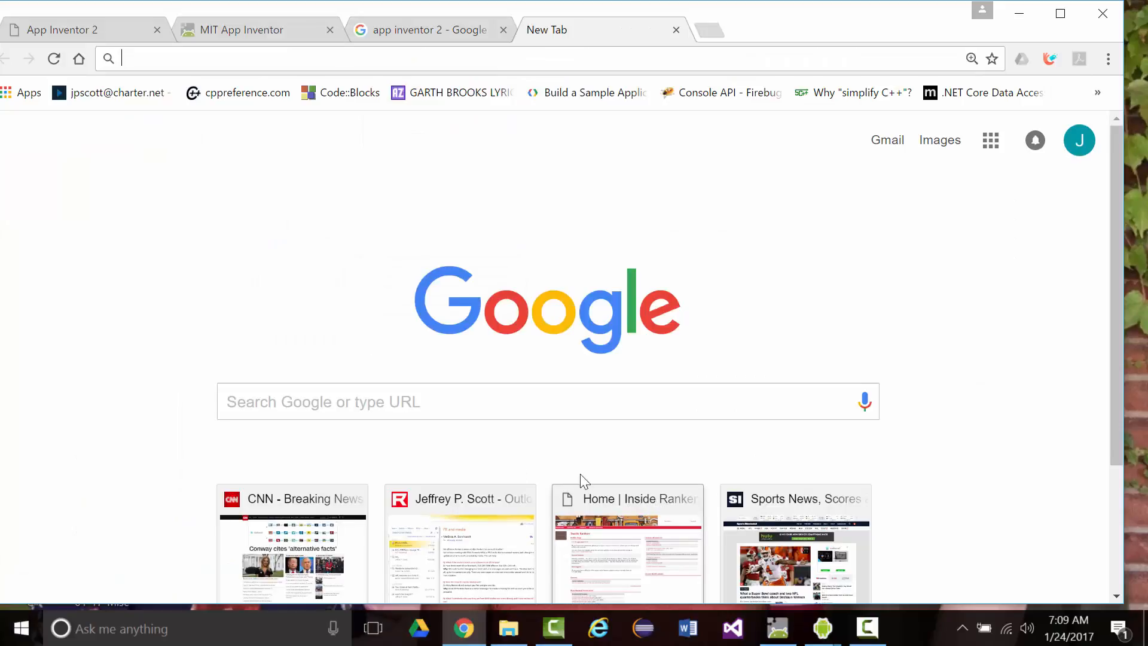
{"action": "left_click", "coordinate": [936, 147]}
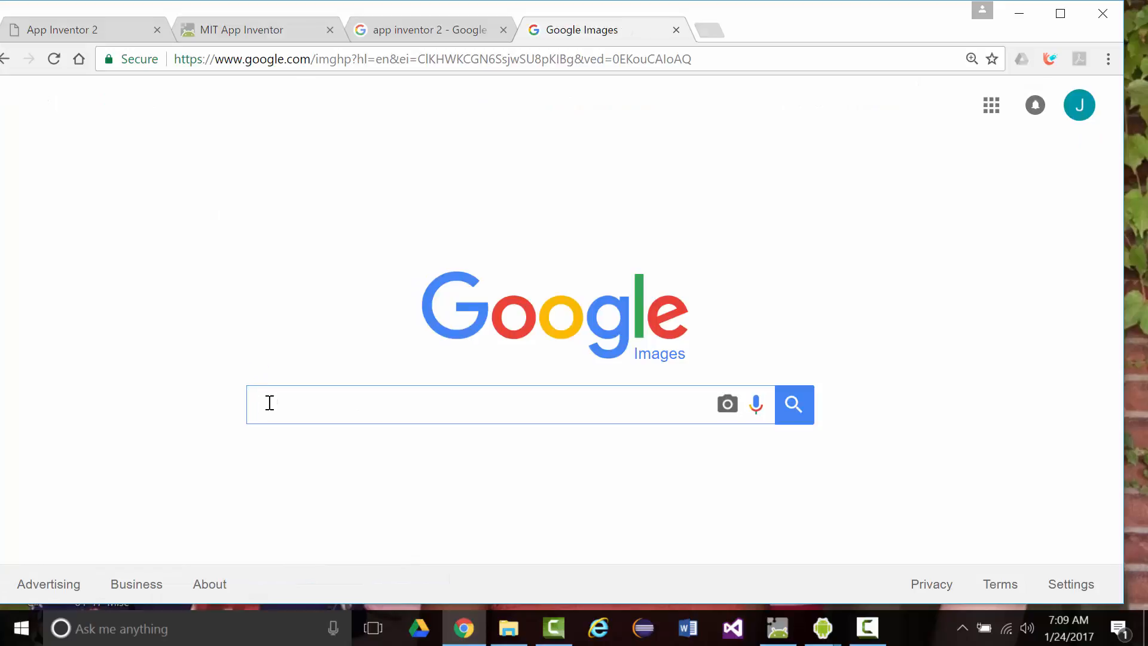
{"action": "type", "text": "kitten"}
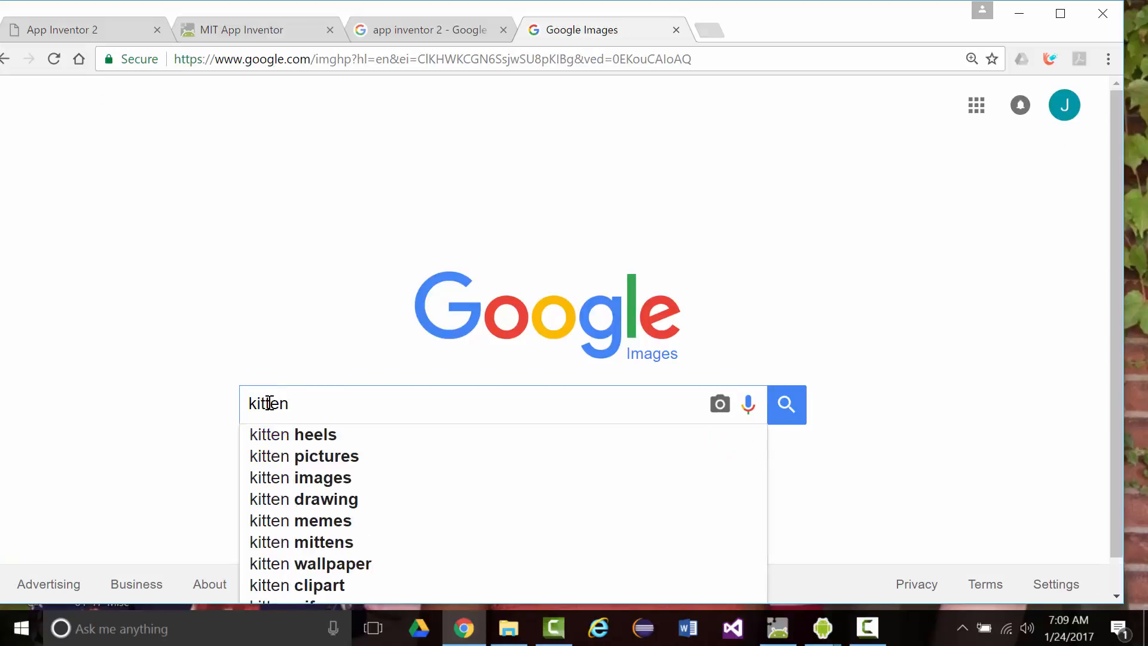
{"action": "type", "text": "50 x 50"}
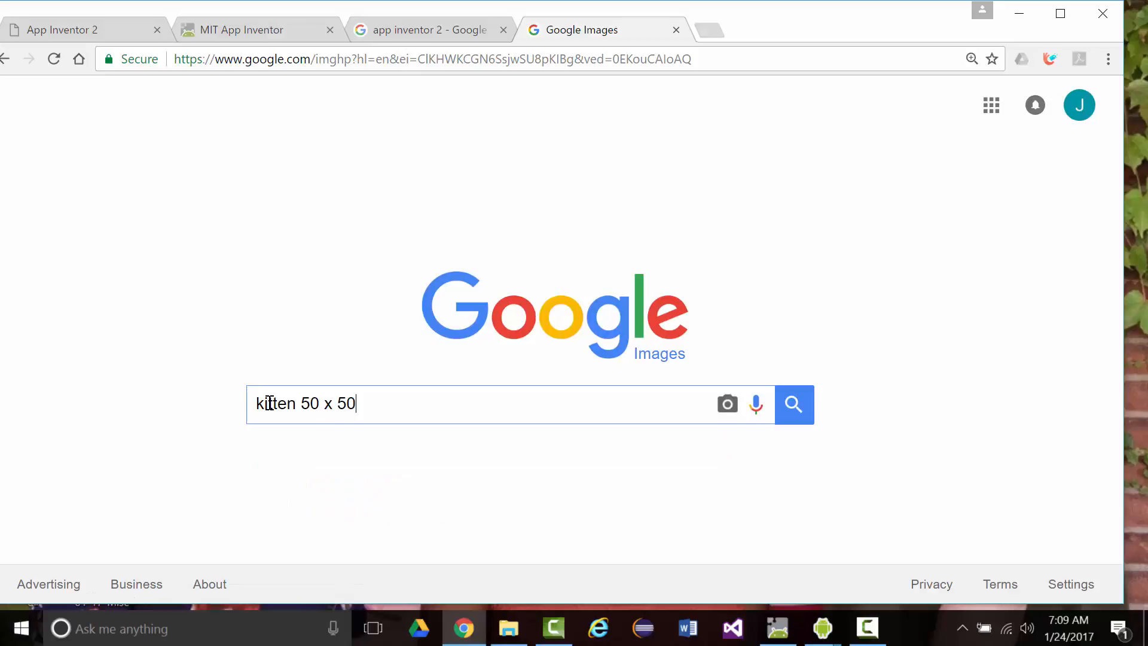
{"action": "key", "text": "Return"}
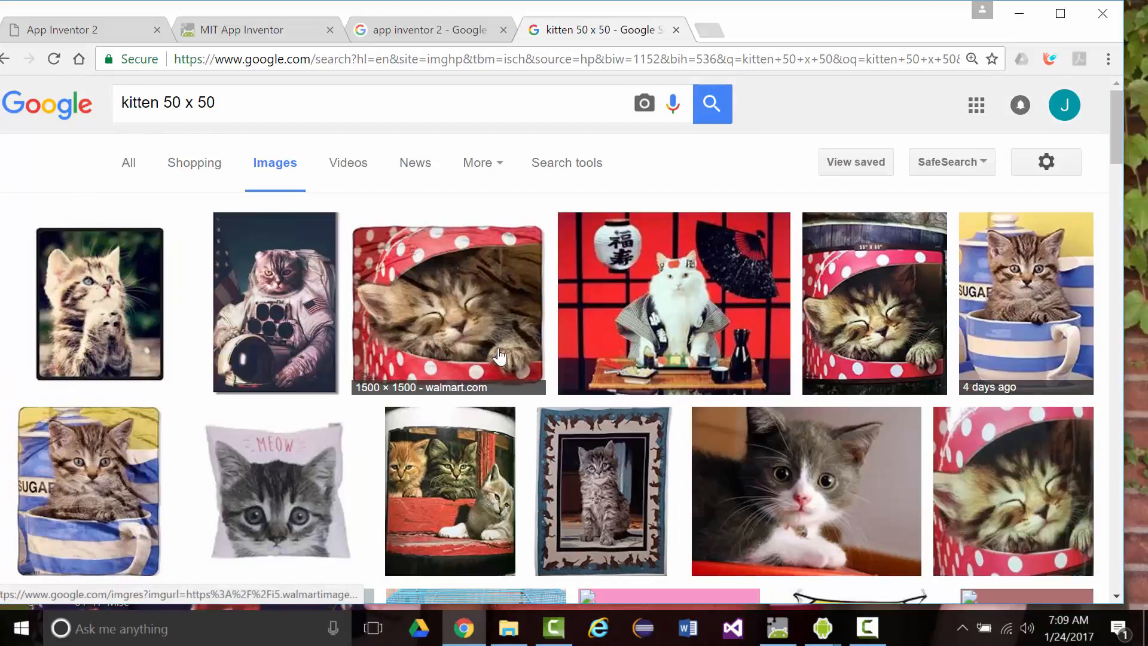
- Save the first kitten picture in the image results to the Desktop as kittenicon.jpg
{"action": "scroll", "coordinate": [353, 348], "scroll_direction": "down", "scroll_amount": 1}
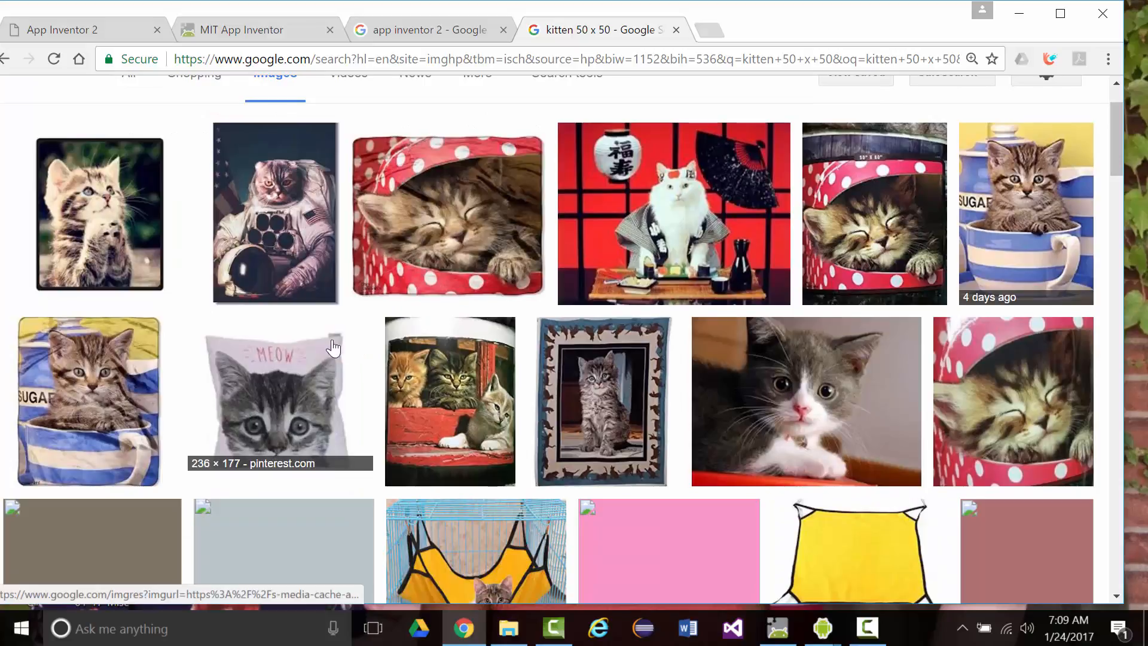
{"action": "scroll", "coordinate": [333, 348], "scroll_direction": "down", "scroll_amount": 1}
{"action": "scroll", "coordinate": [299, 347], "scroll_direction": "up", "scroll_amount": 2}
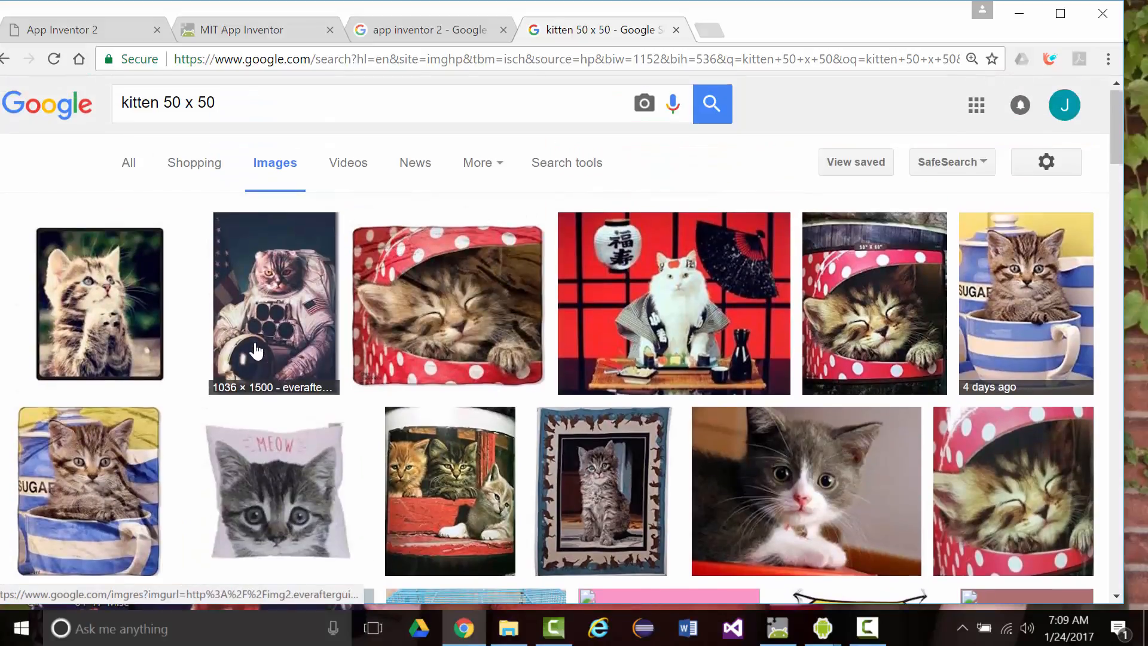
{"action": "right_click", "coordinate": [75, 300]}
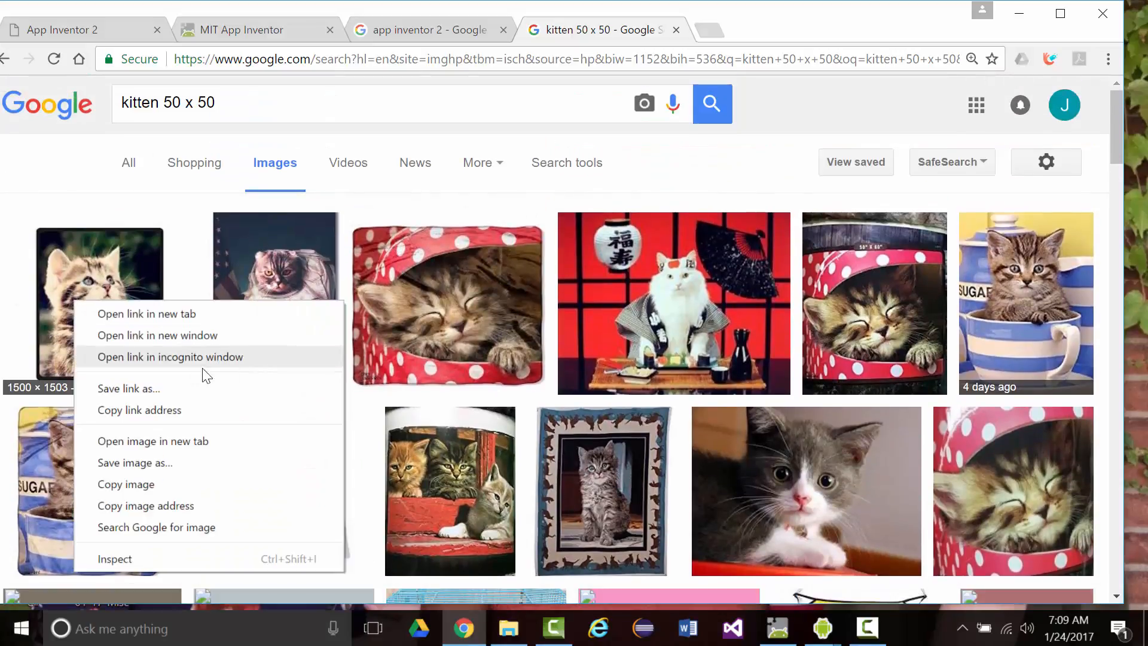
{"action": "left_click", "coordinate": [127, 464]}
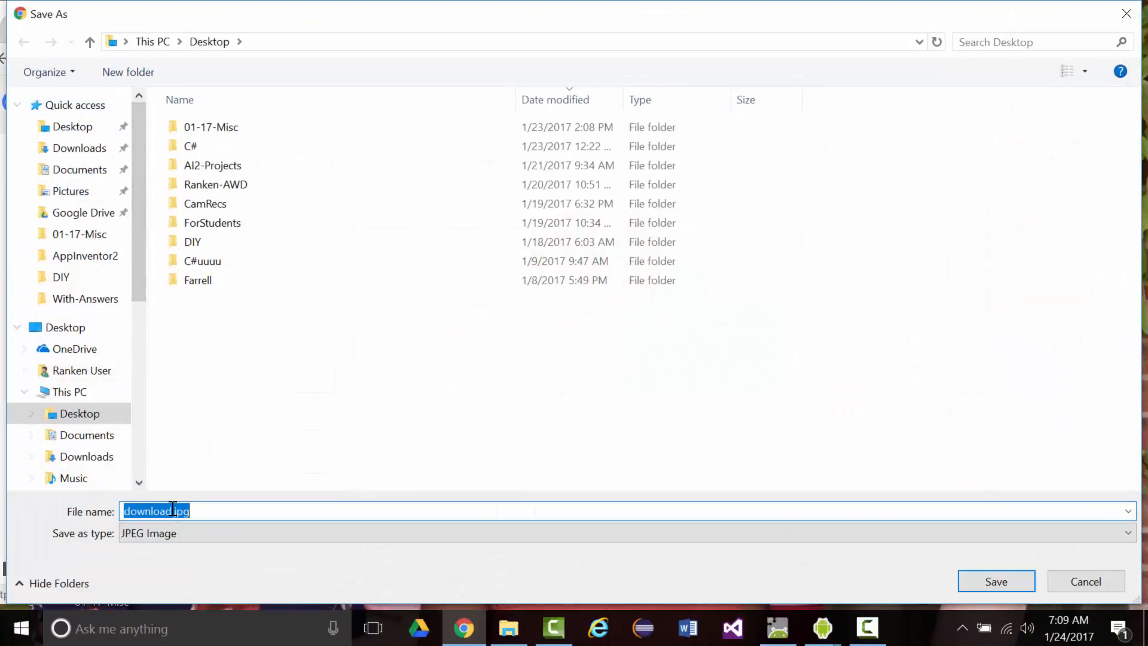
{"action": "double_click", "coordinate": [169, 512]}
{"action": "type", "text": "kitten"}
{"action": "type", "text": "ioc"}
{"action": "key", "text": "Return"}
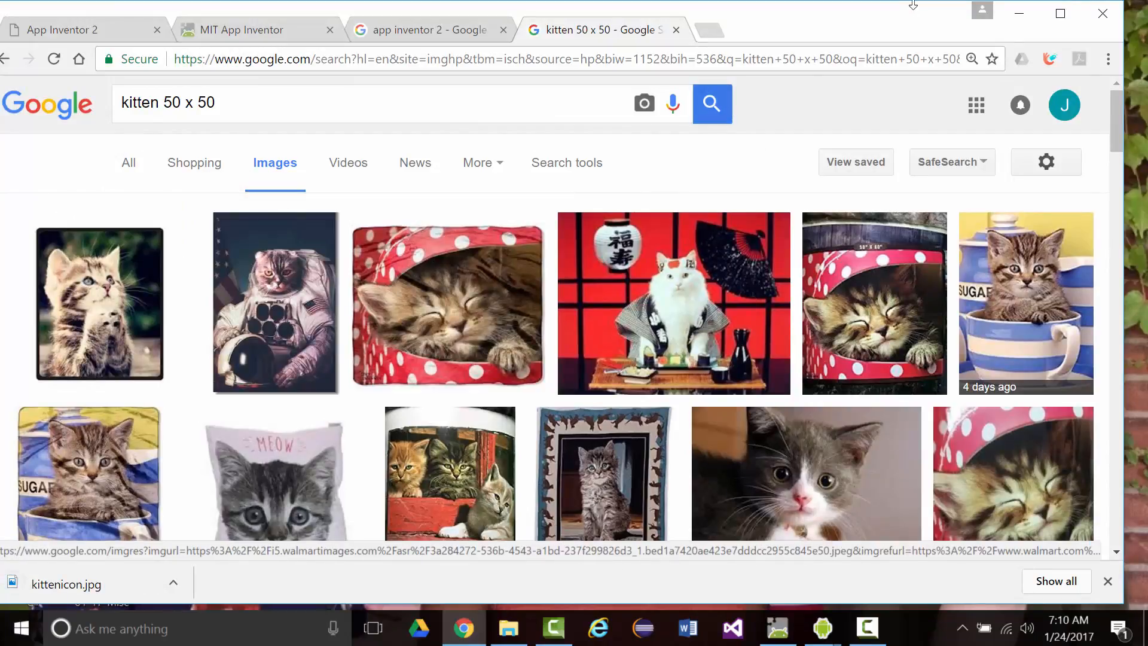
- Minimize the browser and open kittenicon.jpg from the desktop to view it in Photos
{"action": "left_click", "coordinate": [1019, 13]}
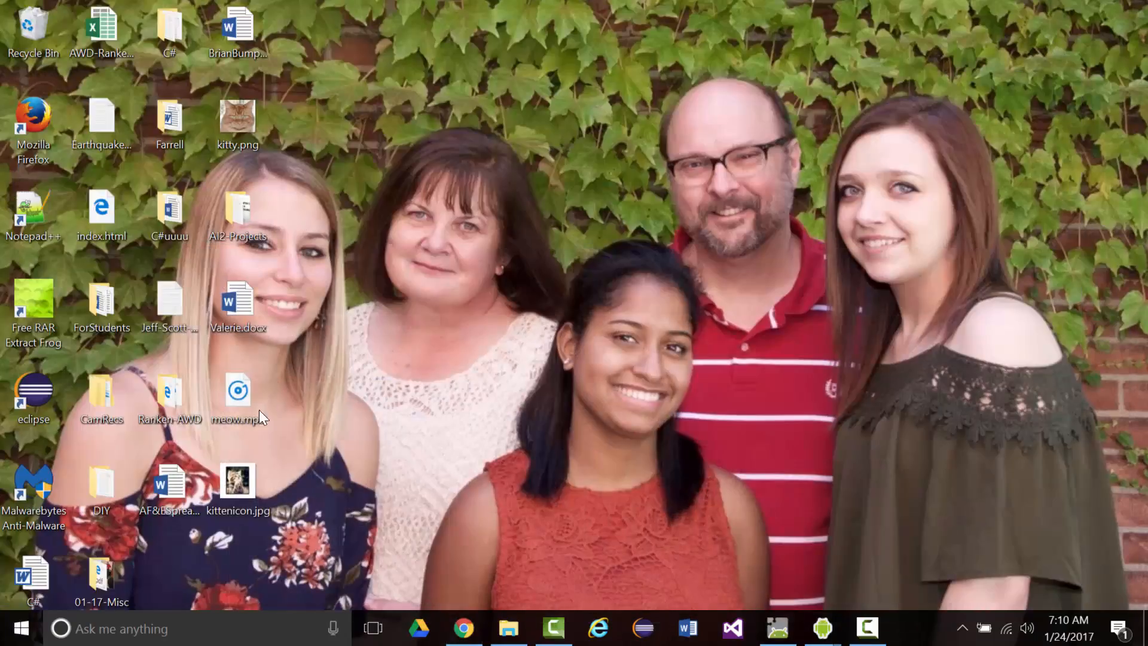
{"action": "left_click", "coordinate": [248, 464]}
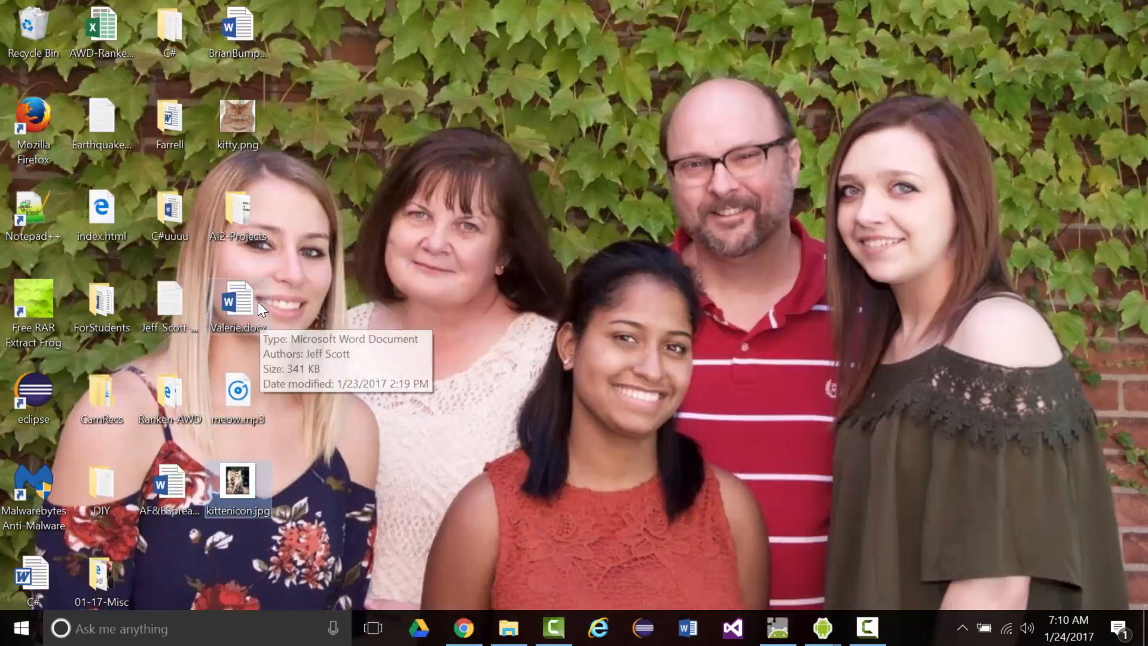
{"action": "double_click", "coordinate": [229, 493]}
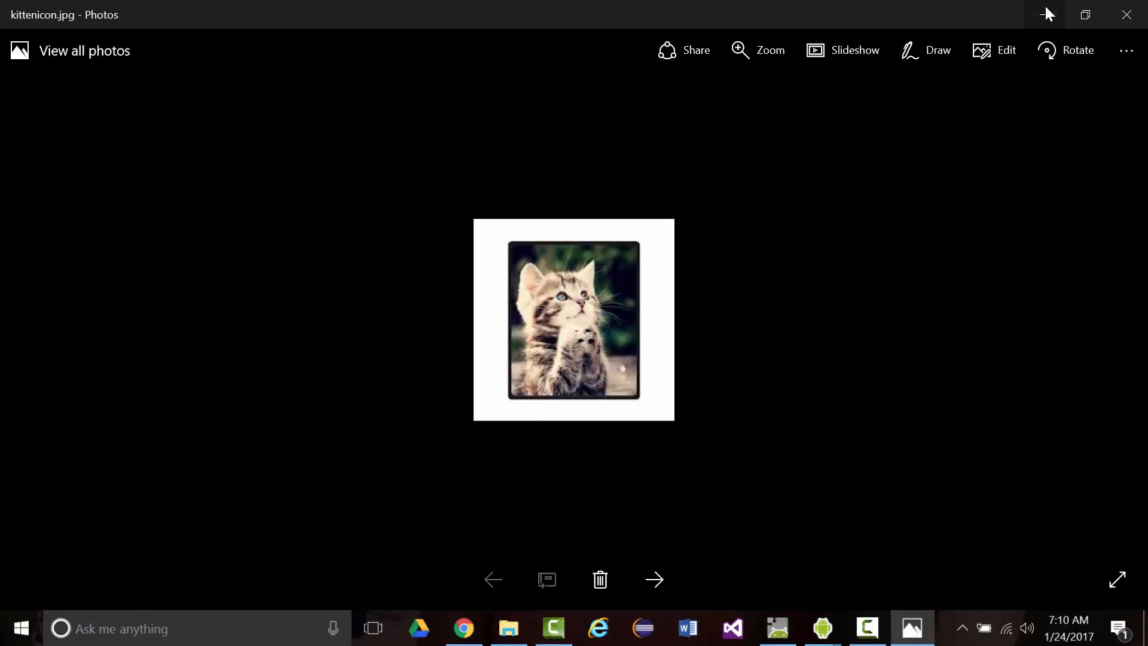
- Switch back to Chrome, open makeathumbnail.com in a new tab, and choose kittenicon.jpg from the Desktop for upload
{"action": "left_click", "coordinate": [464, 628]}
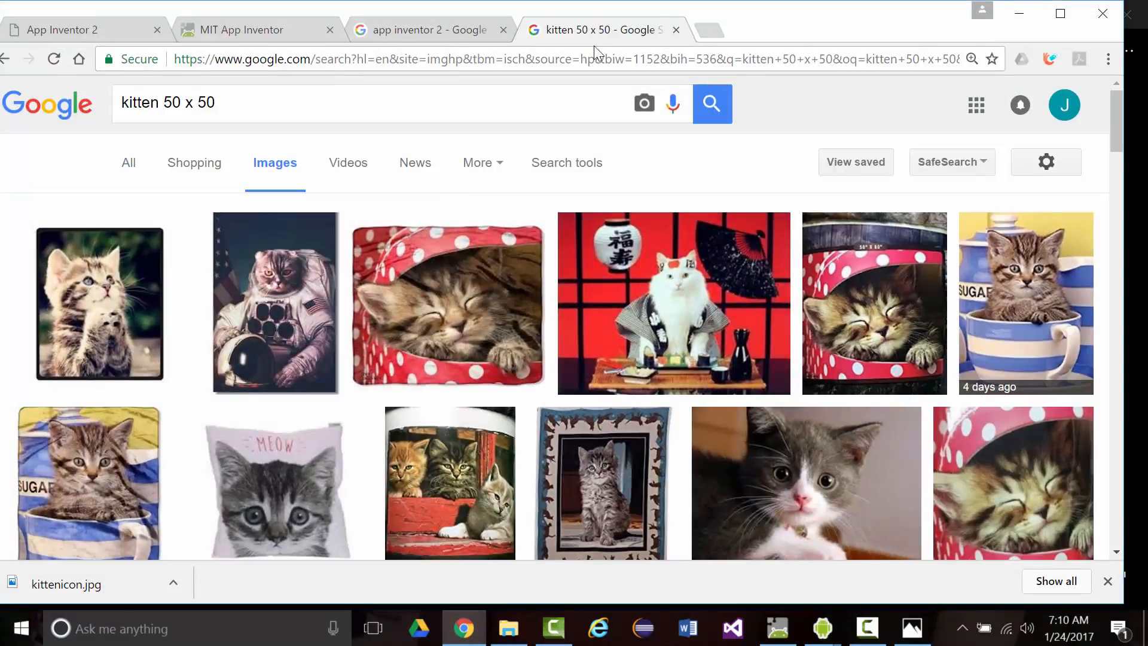
{"action": "key", "text": "ctrl+t"}
{"action": "type", "text": "makeathumbnail.com"}
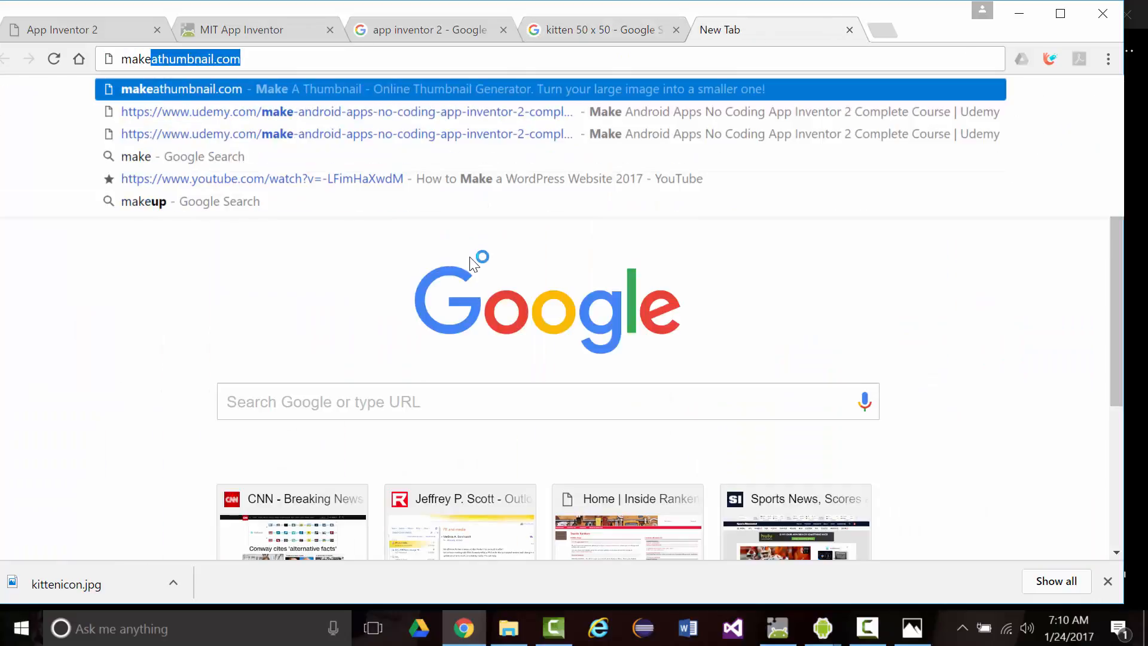
{"action": "key", "text": "Return"}
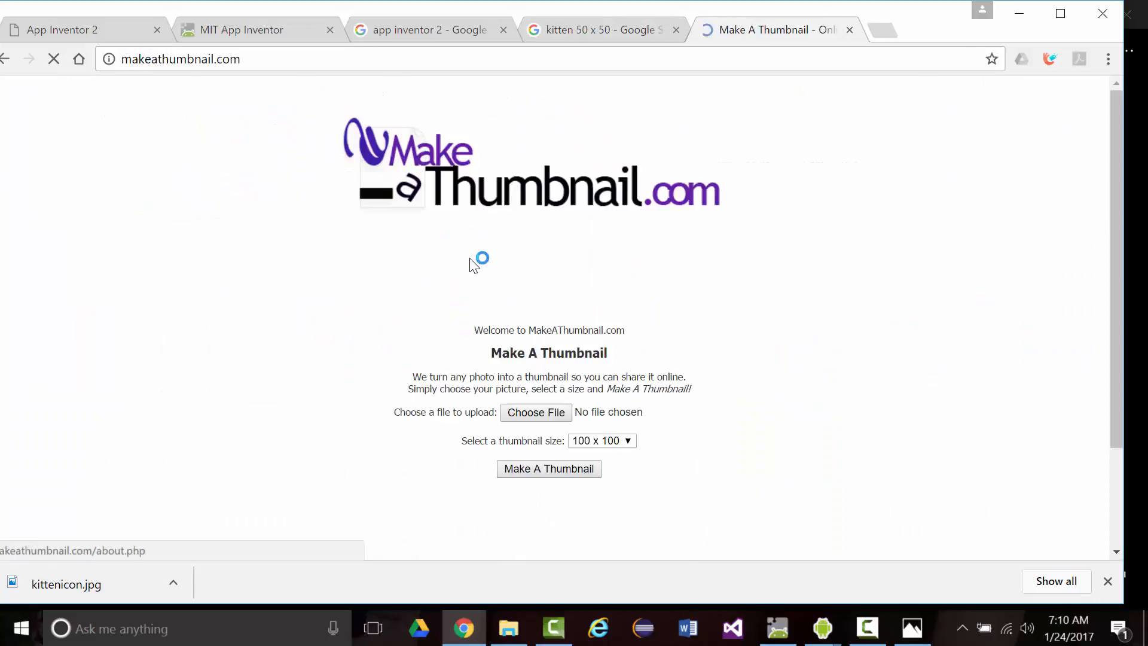
{"action": "left_click", "coordinate": [535, 412]}
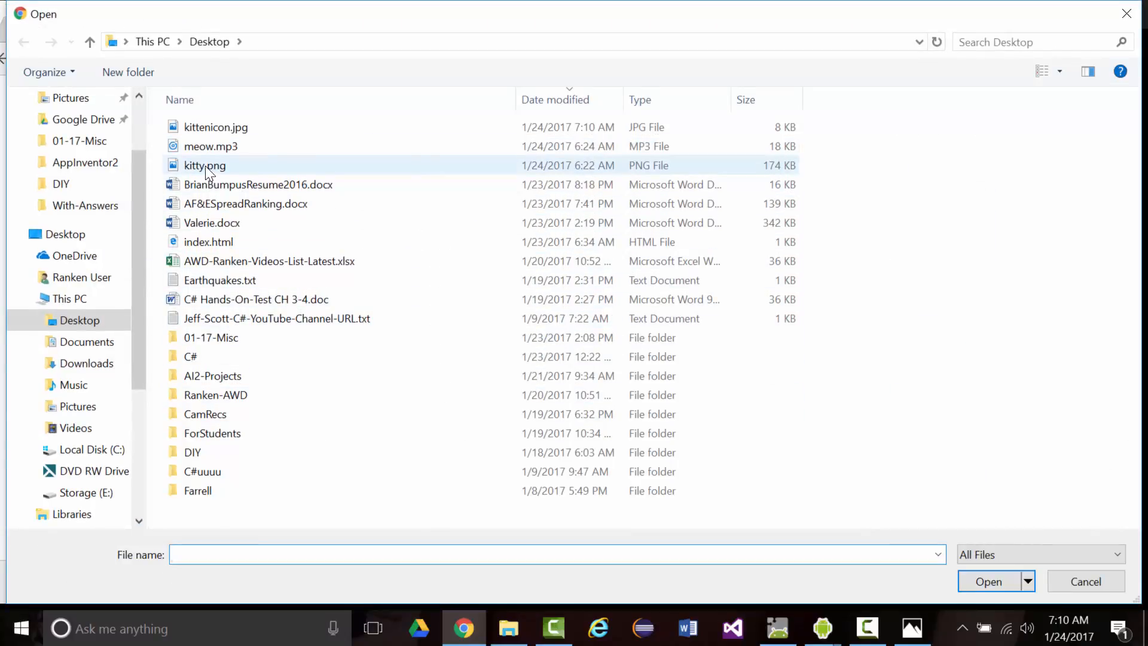
{"action": "double_click", "coordinate": [203, 127]}
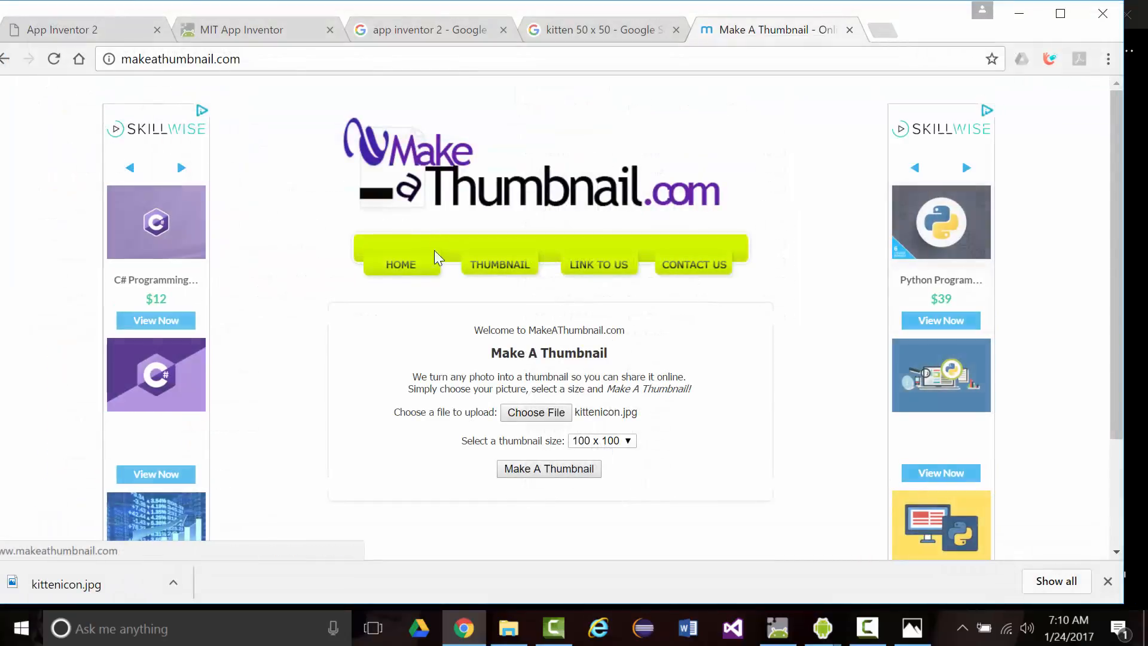
- Examine the available thumbnail sizes for one smaller than 100 x 100
{"action": "left_click", "coordinate": [630, 440]}
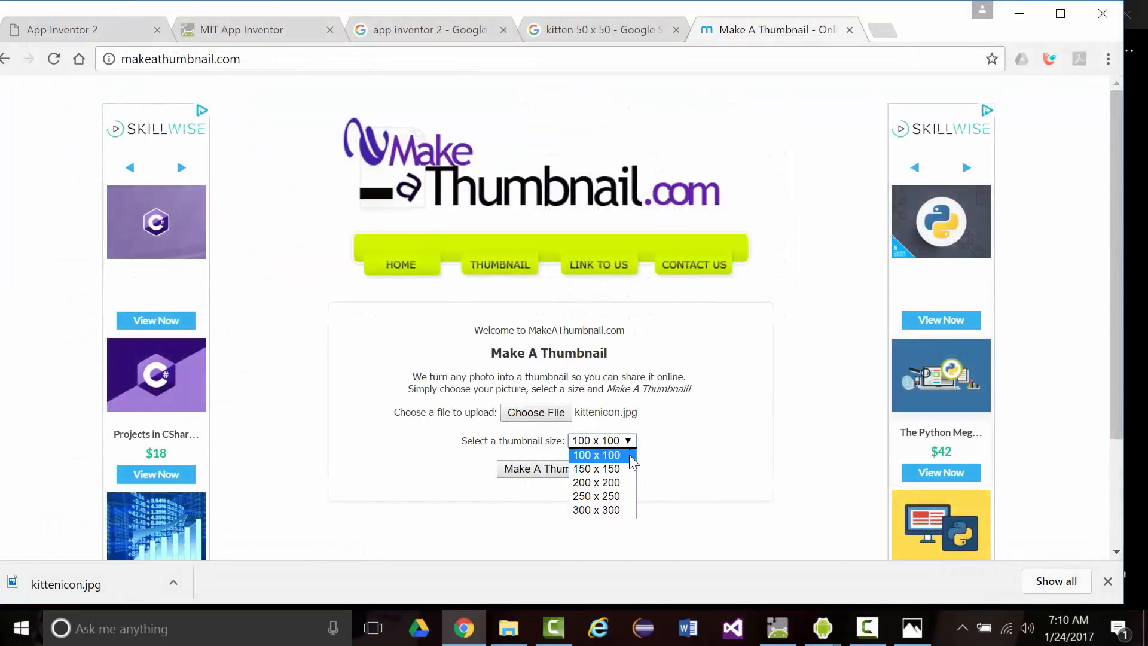
{"action": "left_click", "coordinate": [565, 478]}
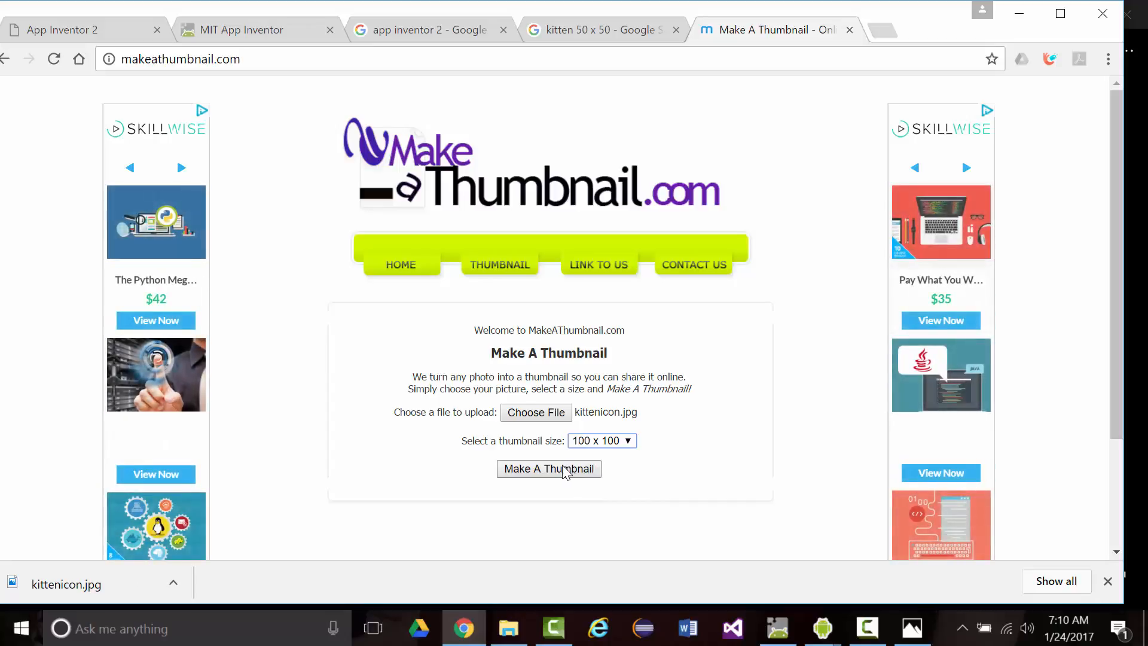
{"action": "left_click", "coordinate": [632, 443]}
{"action": "left_click", "coordinate": [632, 442]}
{"action": "left_click", "coordinate": [633, 442]}
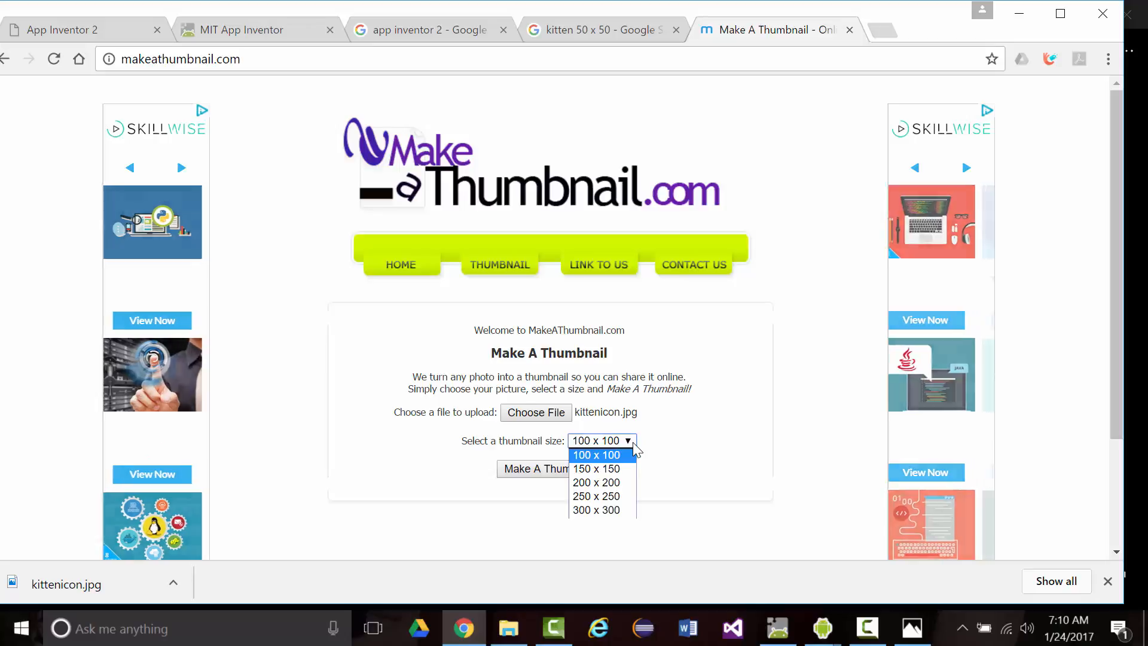
- Search Google for "how to make a custom sized thumbnail" in the current browser tab
{"action": "left_click", "coordinate": [262, 63]}
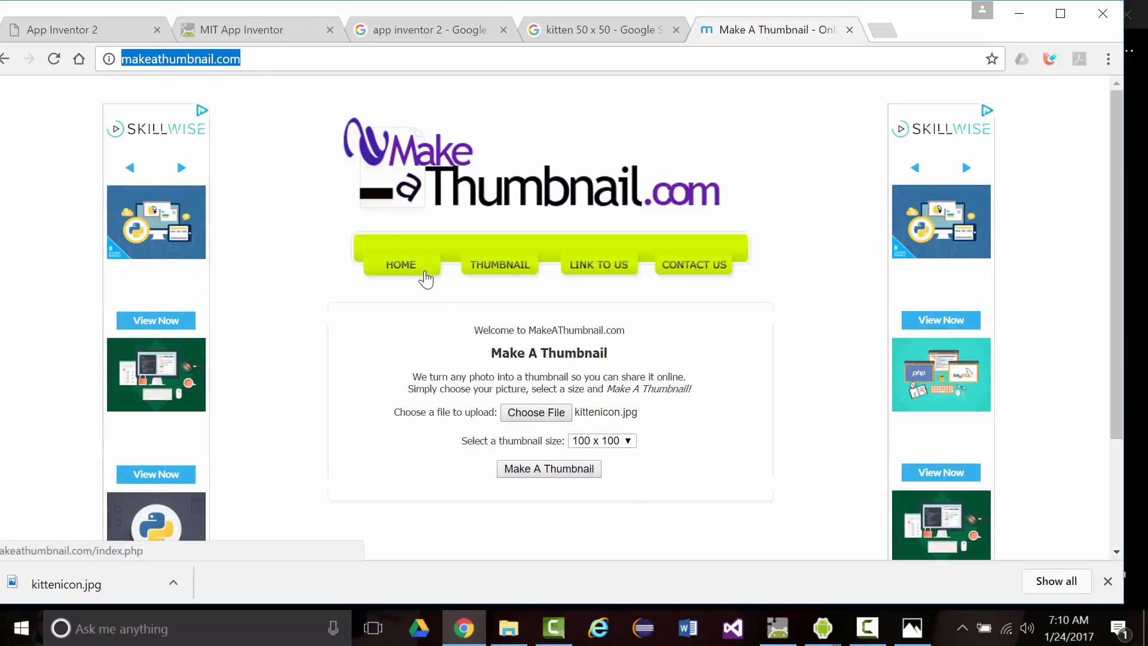
{"action": "type", "text": "how to mak"}
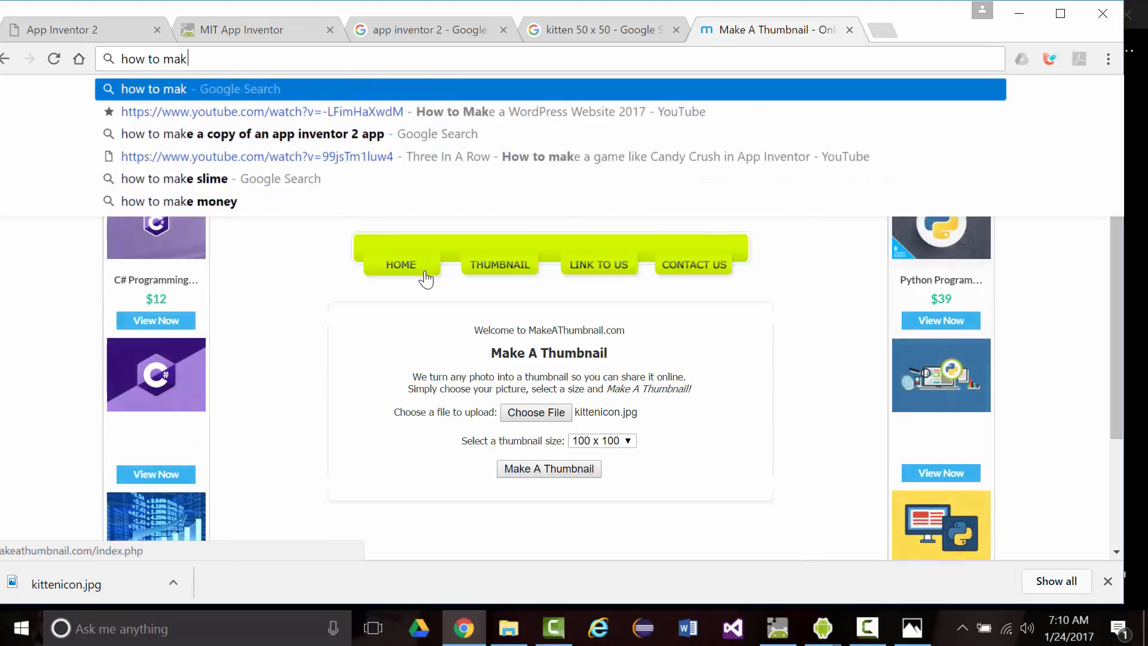
{"action": "type", "text": "e a custom"}
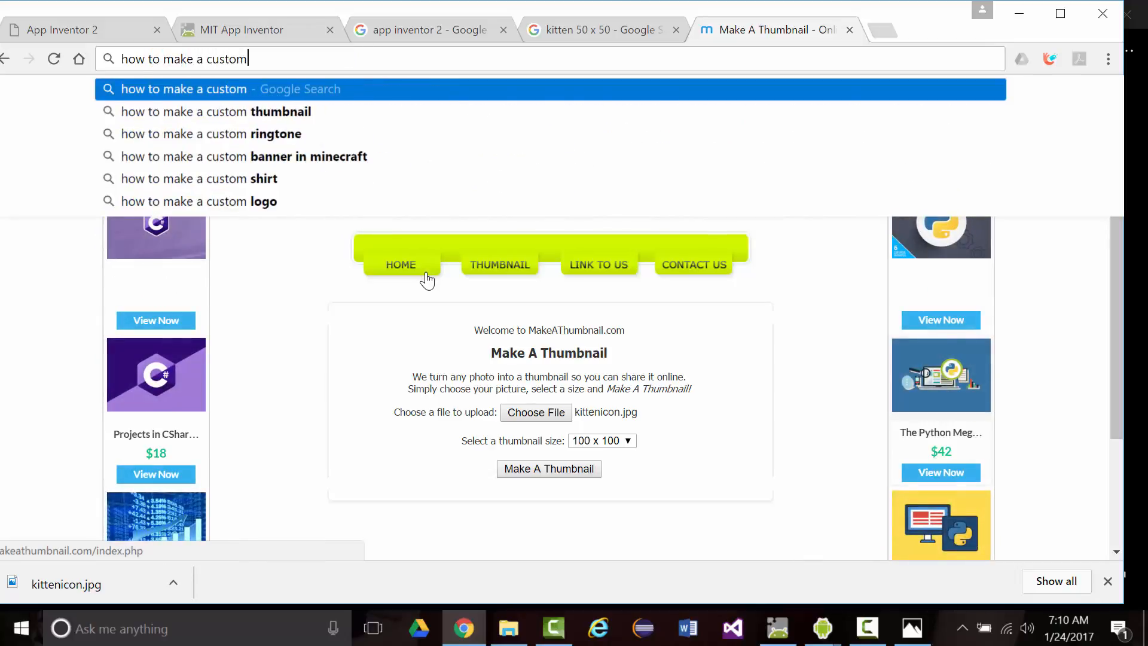
{"action": "type", "text": " sized th"}
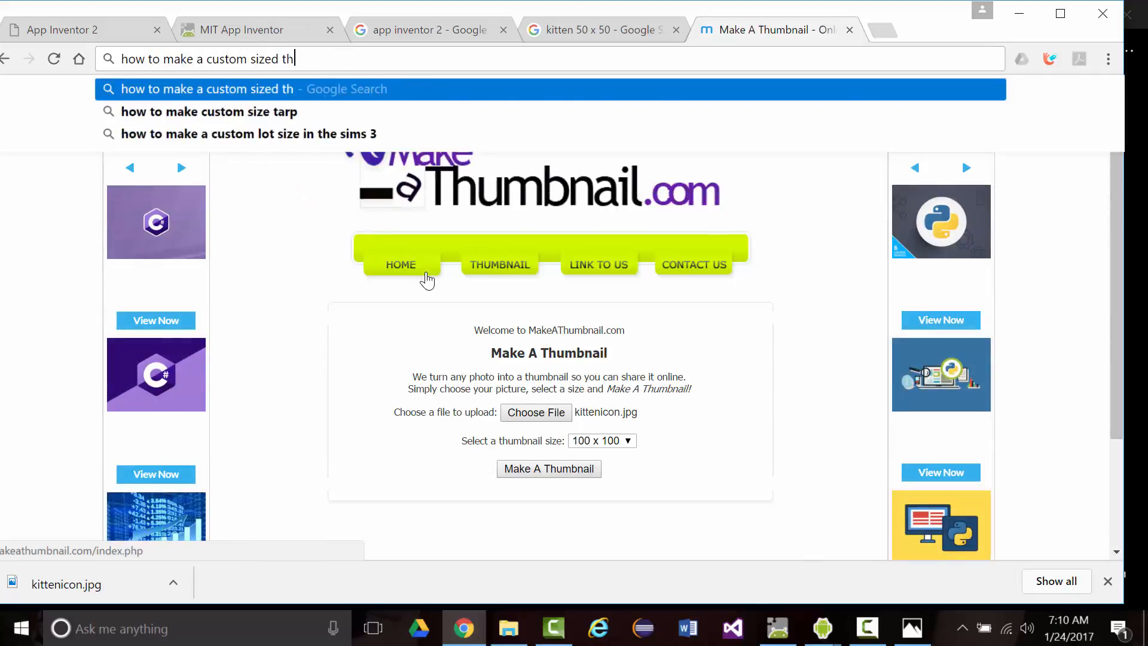
{"action": "type", "text": "umbnail"}
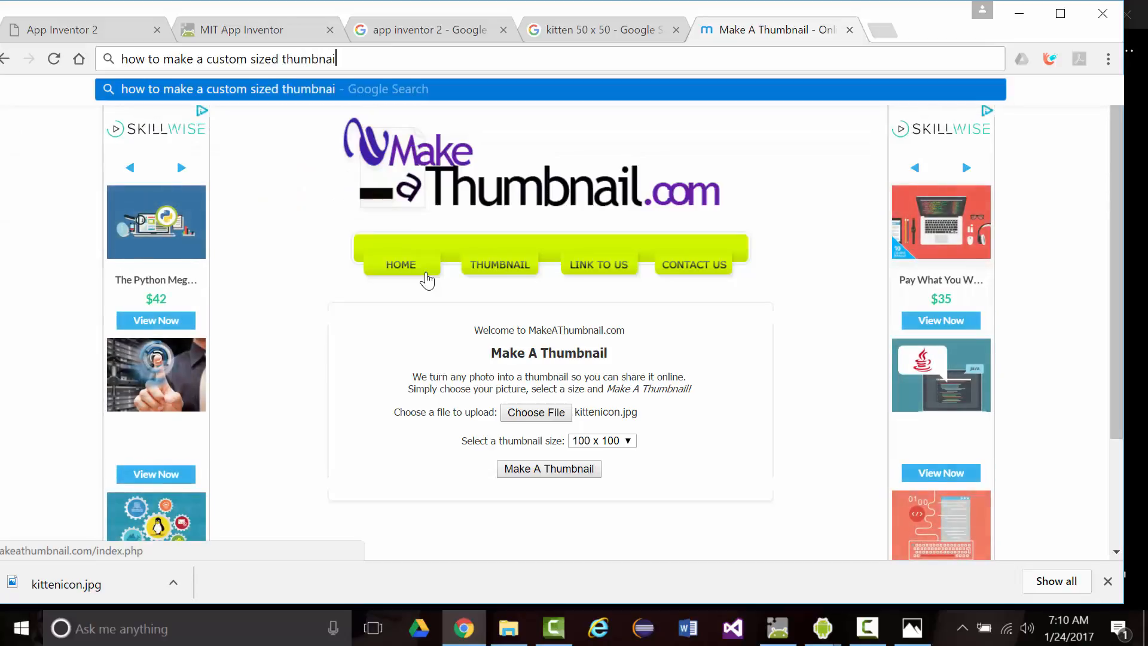
{"action": "key", "text": "Return"}
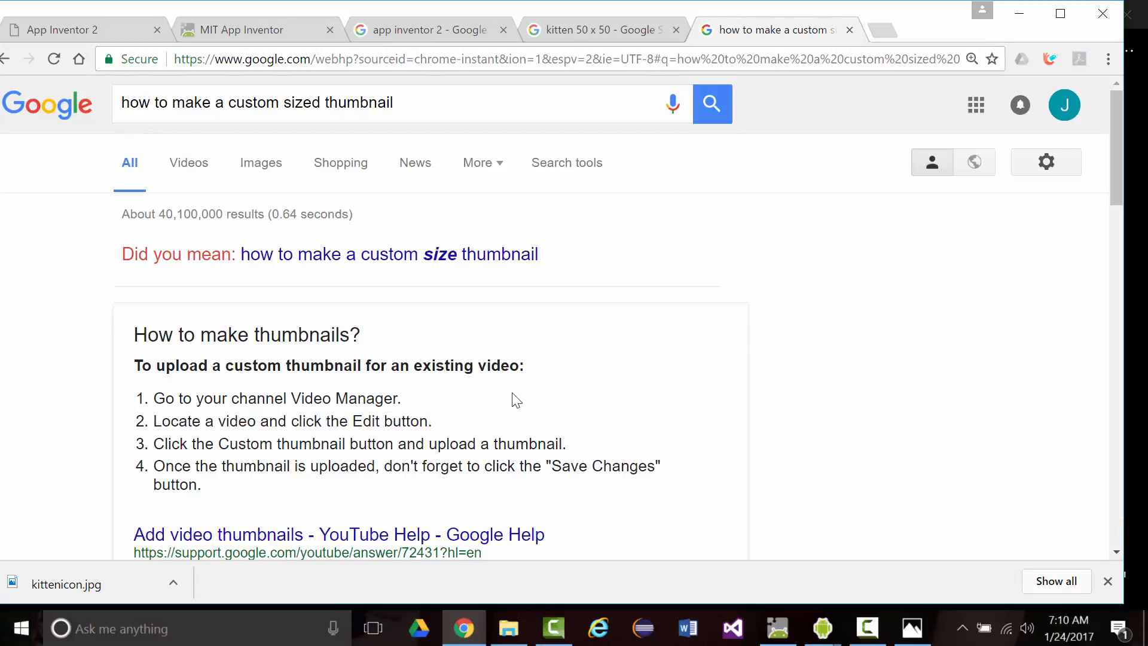
- Look through the search results for a thumbnail maker and open Canva's Free Online YouTube Thumbnail Maker page
{"action": "scroll", "coordinate": [405, 379], "scroll_direction": "down", "scroll_amount": 3}
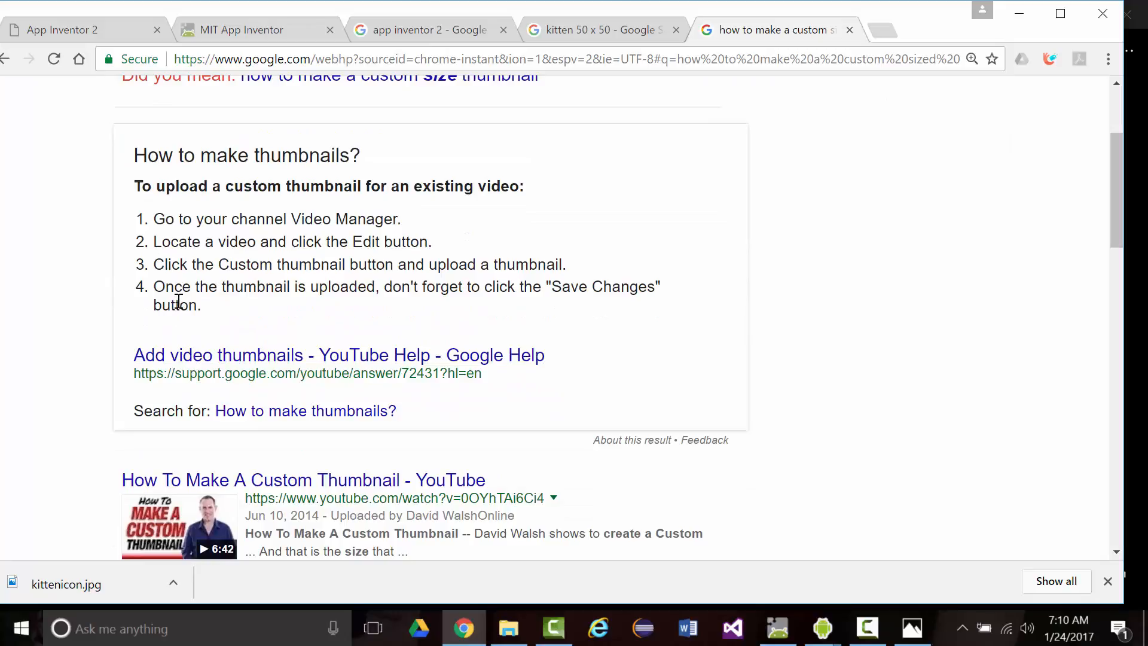
{"action": "scroll", "coordinate": [239, 275], "scroll_direction": "up", "scroll_amount": 3}
{"action": "scroll", "coordinate": [206, 239], "scroll_direction": "down", "scroll_amount": 6}
{"action": "scroll", "coordinate": [201, 224], "scroll_direction": "down", "scroll_amount": 3}
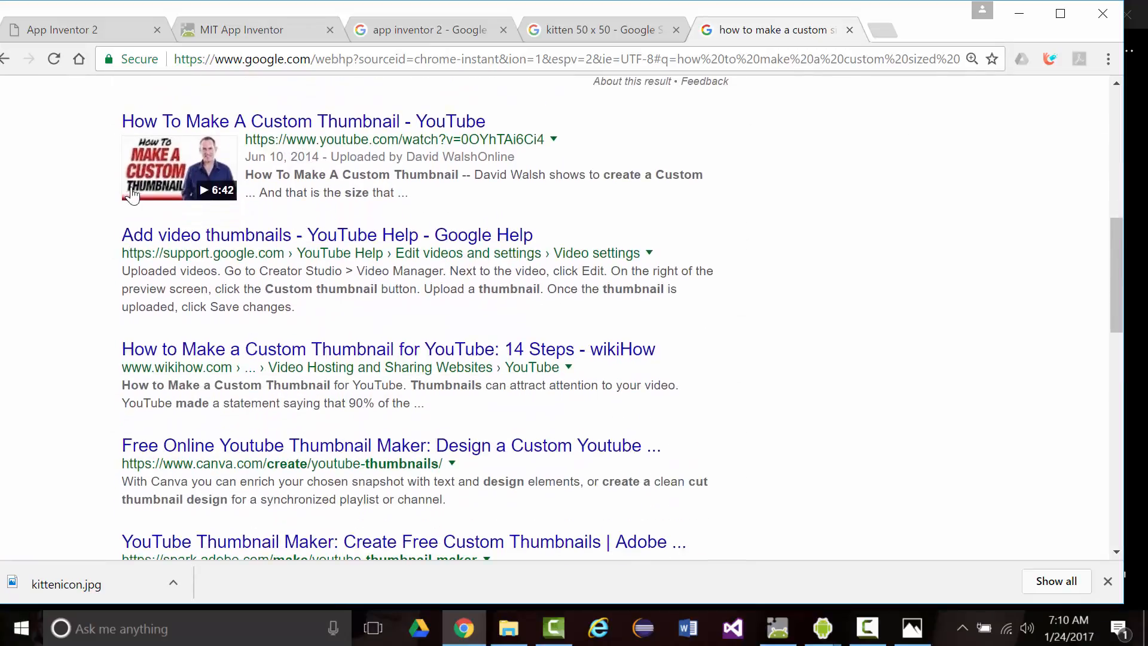
{"action": "scroll", "coordinate": [257, 239], "scroll_direction": "down", "scroll_amount": 3}
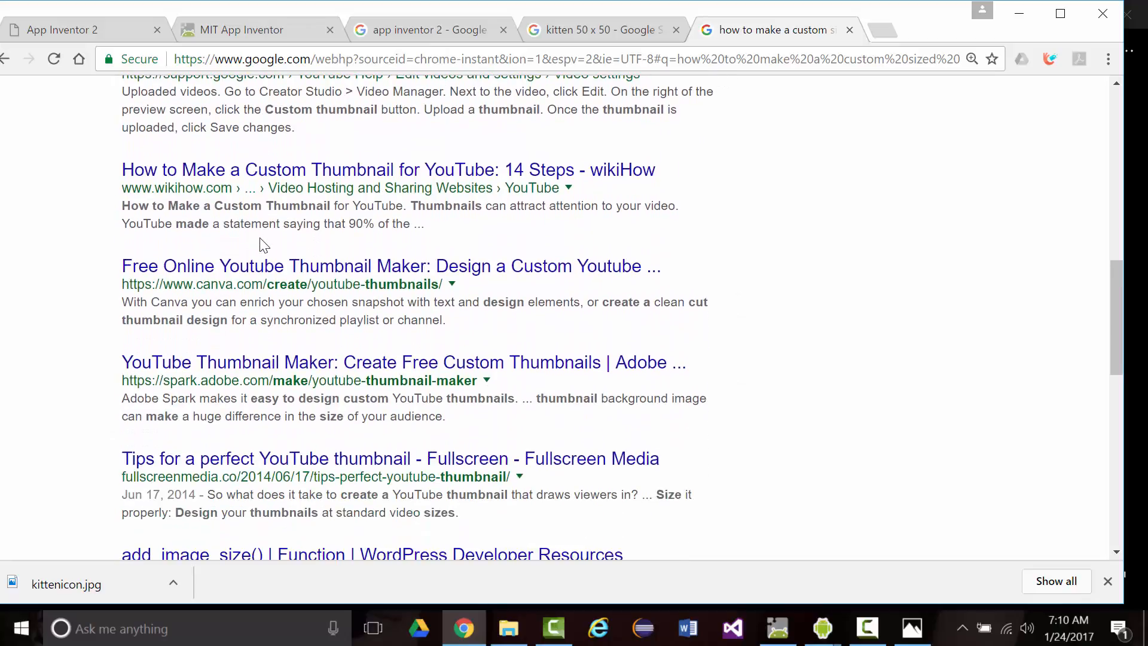
{"action": "scroll", "coordinate": [293, 257], "scroll_direction": "down", "scroll_amount": 1}
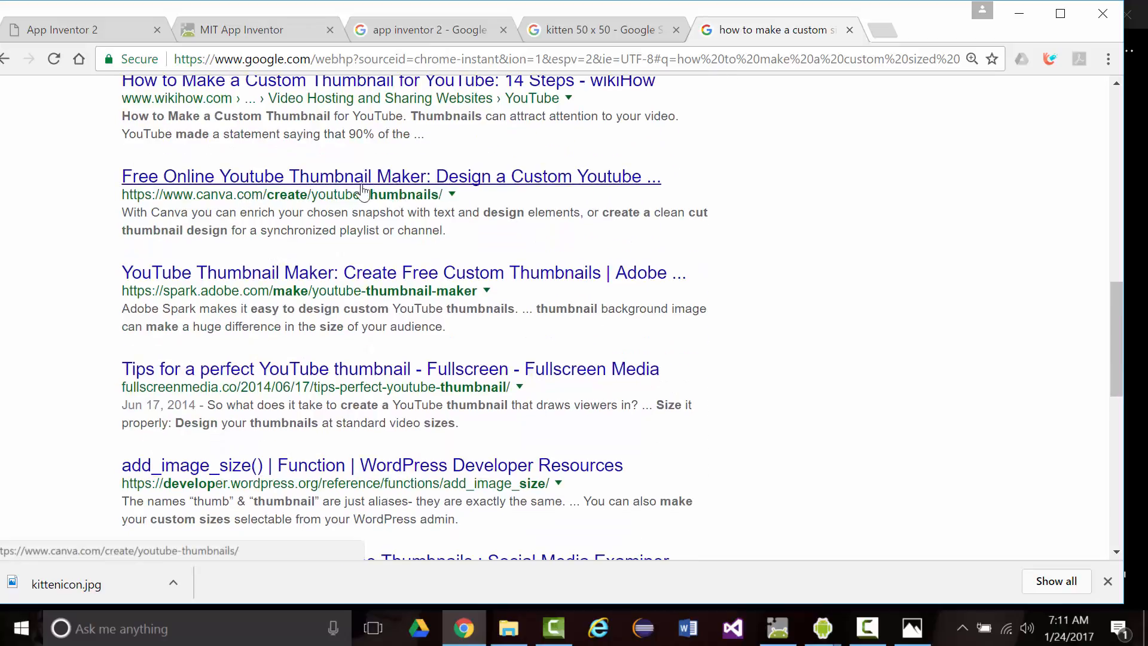
{"action": "left_click", "coordinate": [317, 187]}
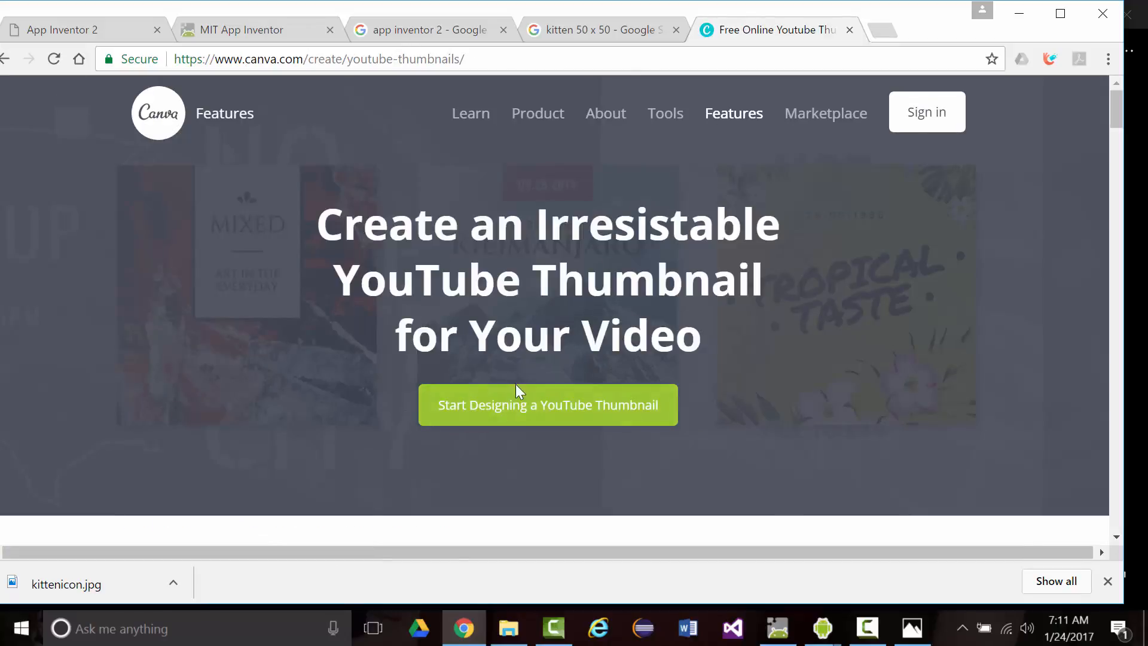
- Start designing a YouTube thumbnail in Canva, signing up with the Facebook account and choosing Personal use
{"action": "left_click", "coordinate": [521, 413]}
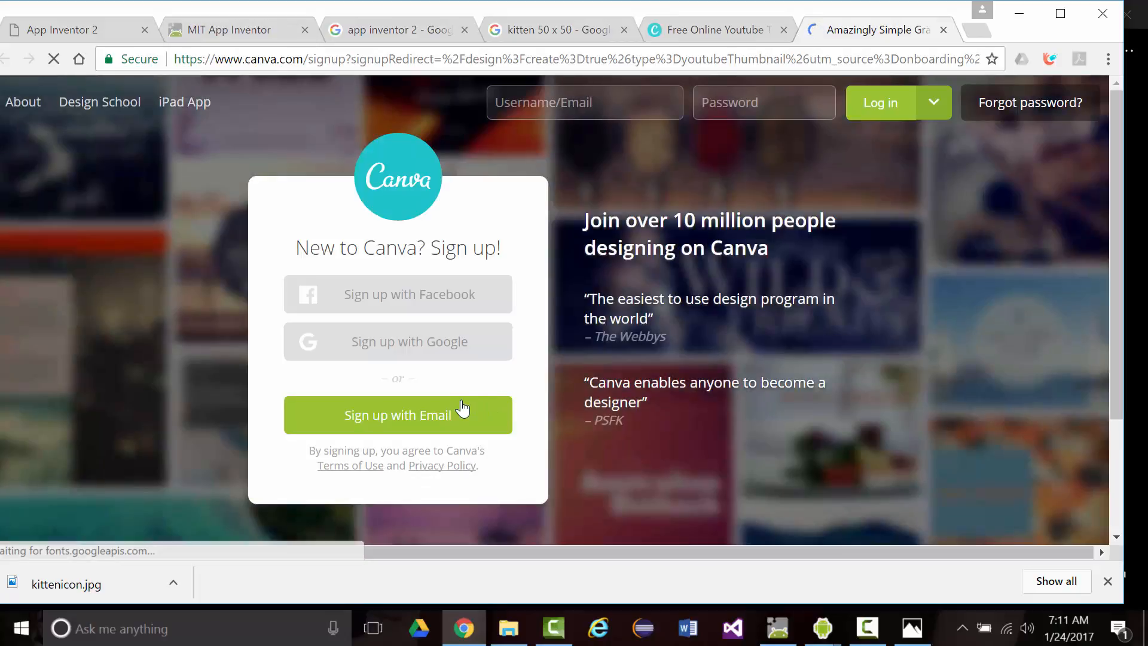
{"action": "left_click", "coordinate": [461, 299]}
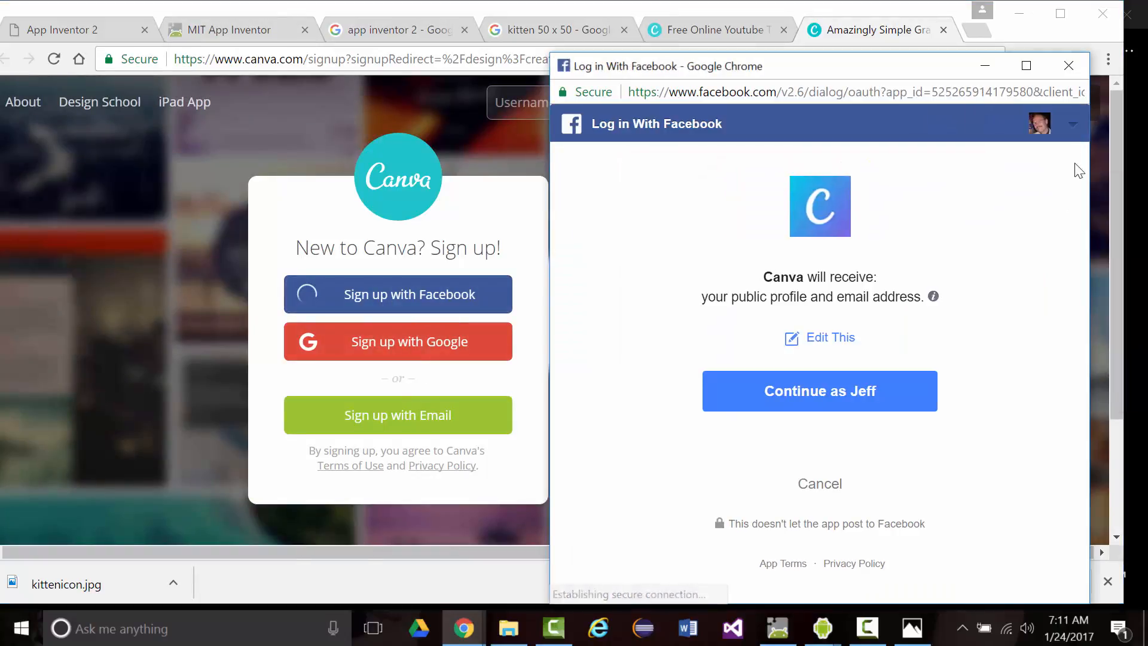
{"action": "left_click", "coordinate": [854, 390]}
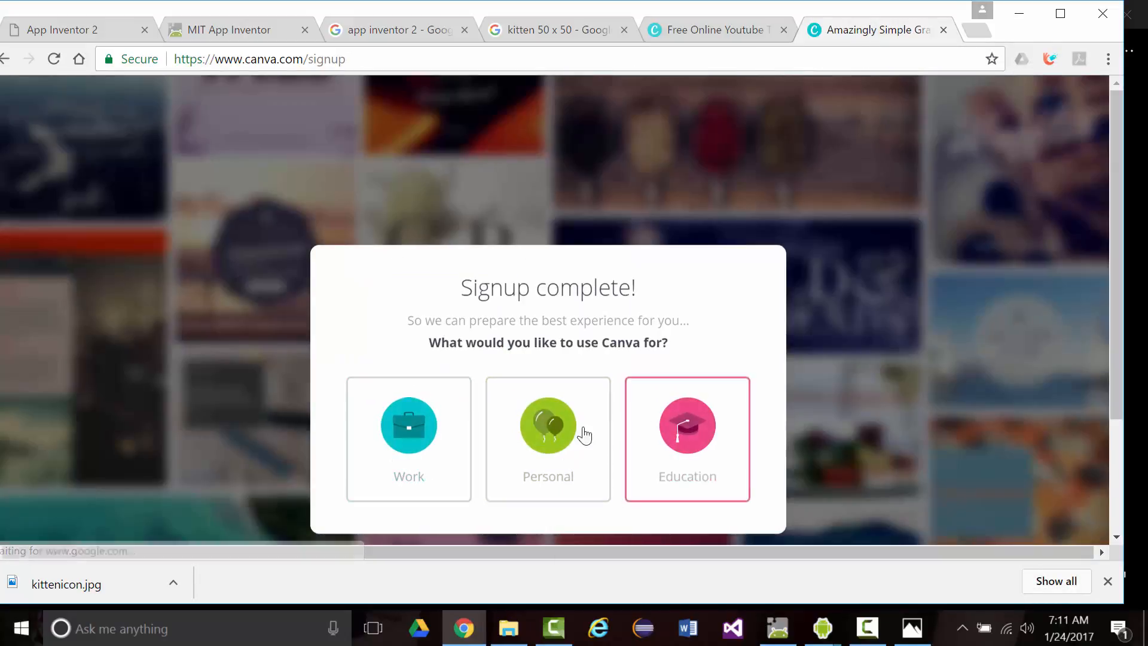
{"action": "left_click", "coordinate": [555, 443]}
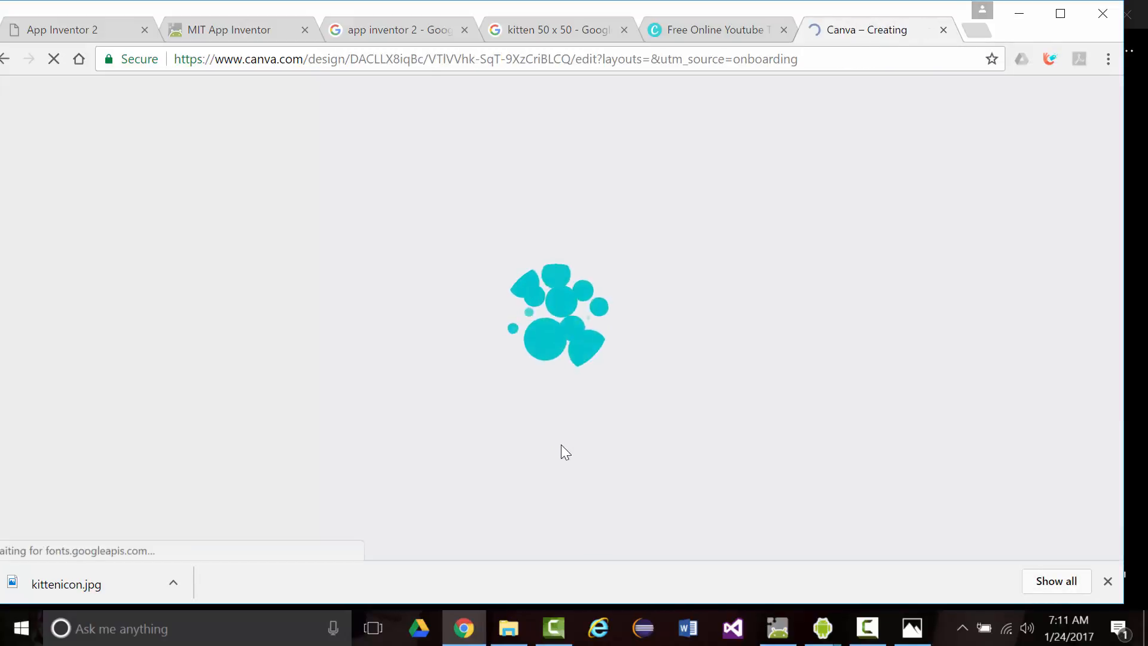
- Go back to the blank YouTube Thumbnail design in Canva and view the information on resizing the design
{"action": "left_click", "coordinate": [9, 62]}
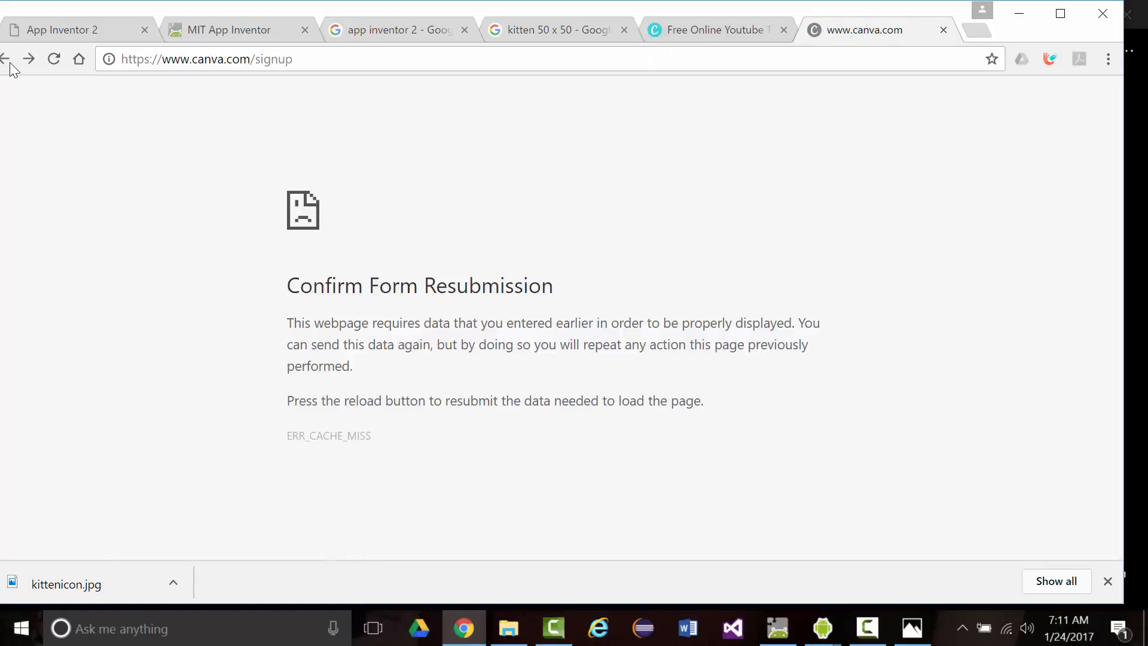
{"action": "left_click", "coordinate": [12, 60]}
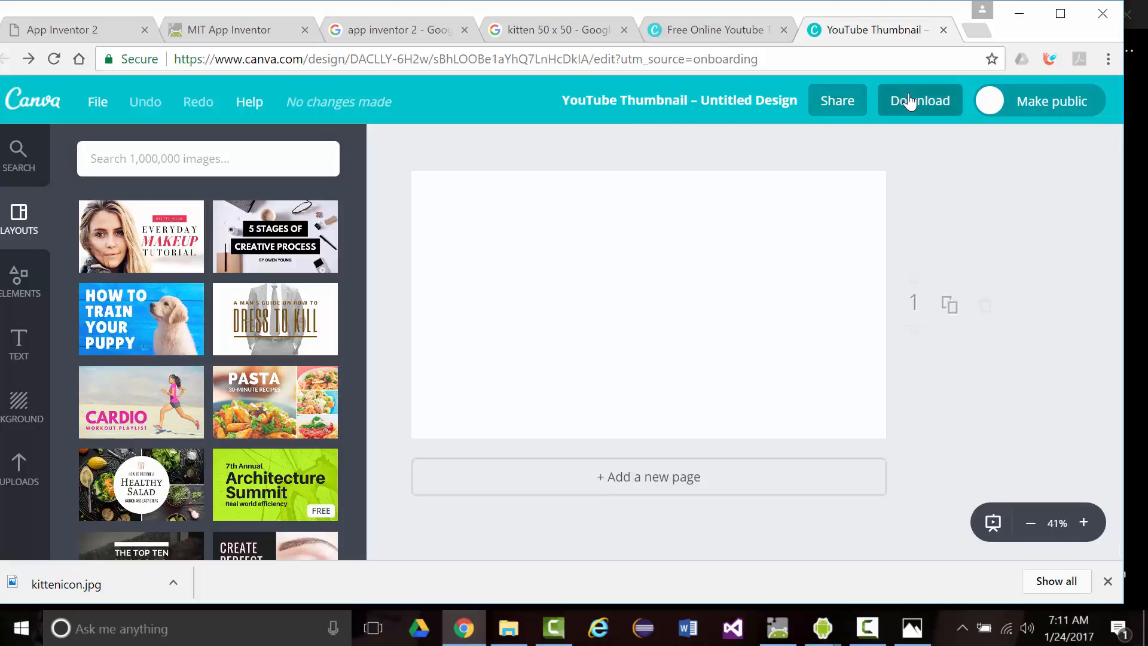
{"action": "left_click", "coordinate": [98, 108]}
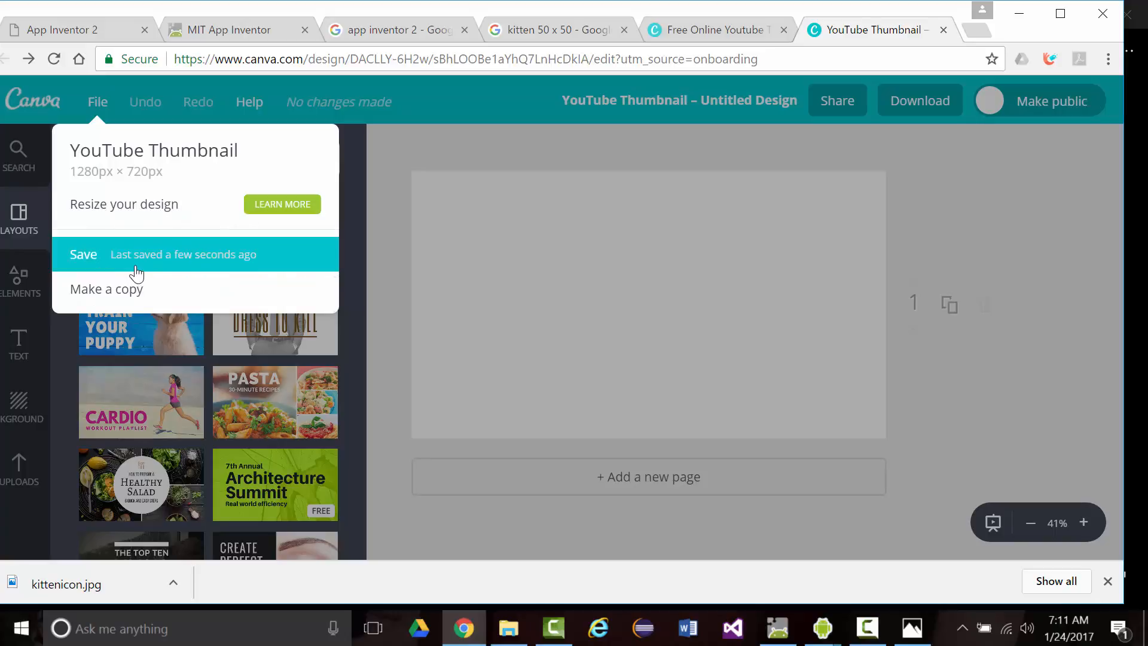
{"action": "left_click", "coordinate": [269, 206]}
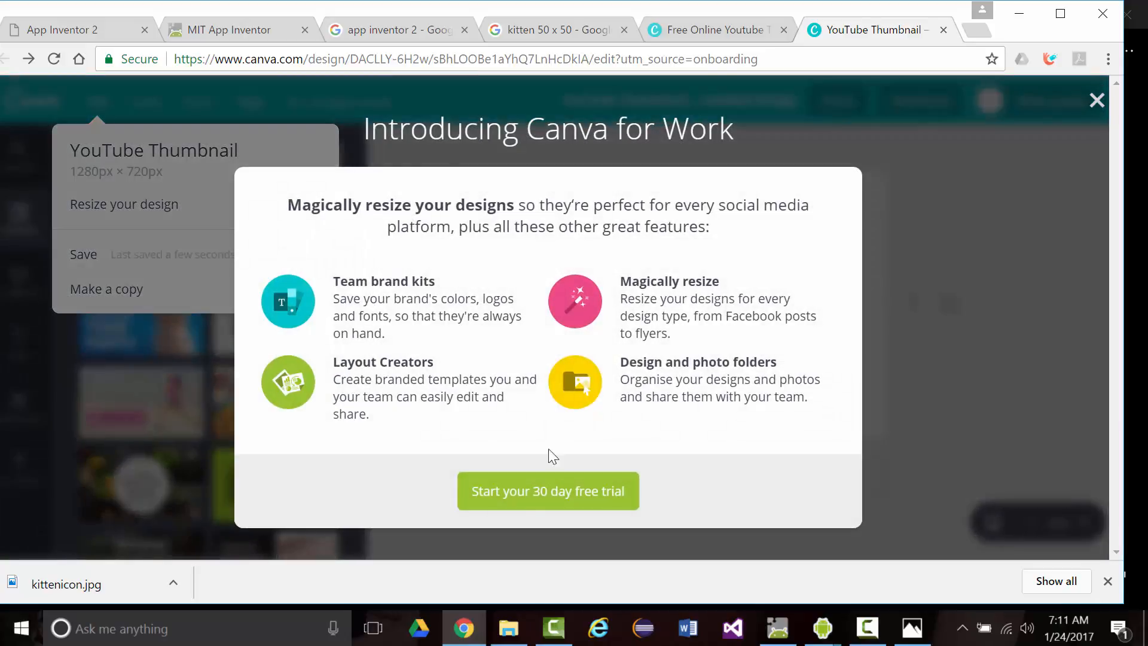
- View the Canva for Work 30 day free trial offer, close it and return to the blank YouTube Thumbnail design
{"action": "left_click", "coordinate": [531, 496]}
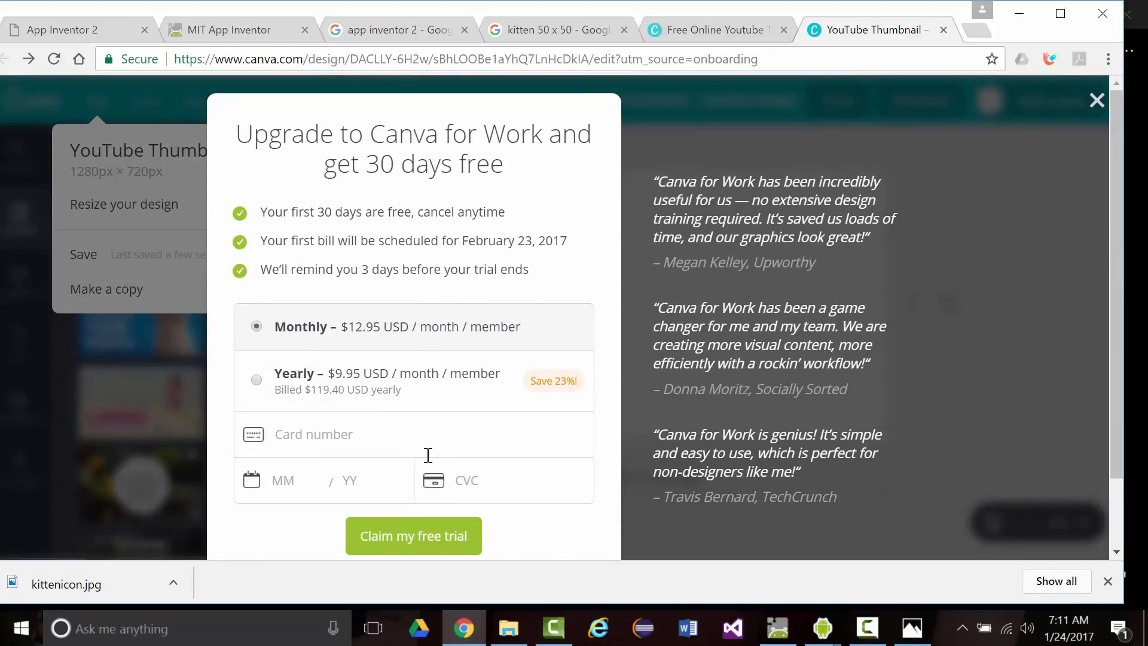
{"action": "left_click", "coordinate": [1095, 103]}
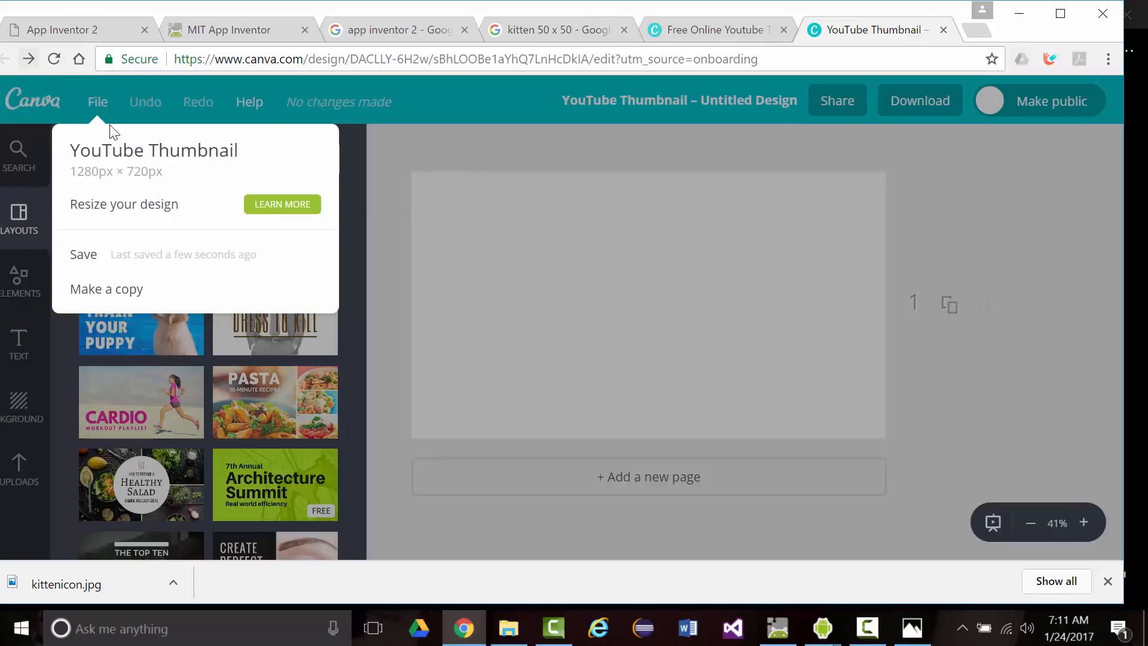
{"action": "left_click", "coordinate": [158, 100]}
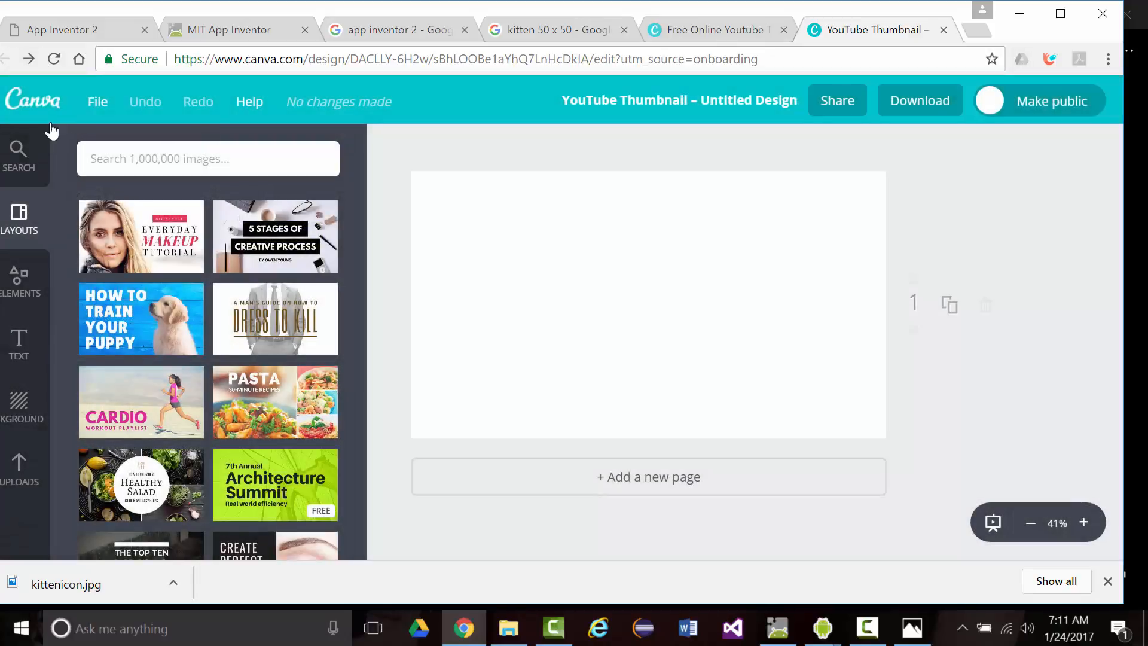
- Search Google for "free custom thumbnail maker" in the current browser tab
{"action": "left_click", "coordinate": [417, 60]}
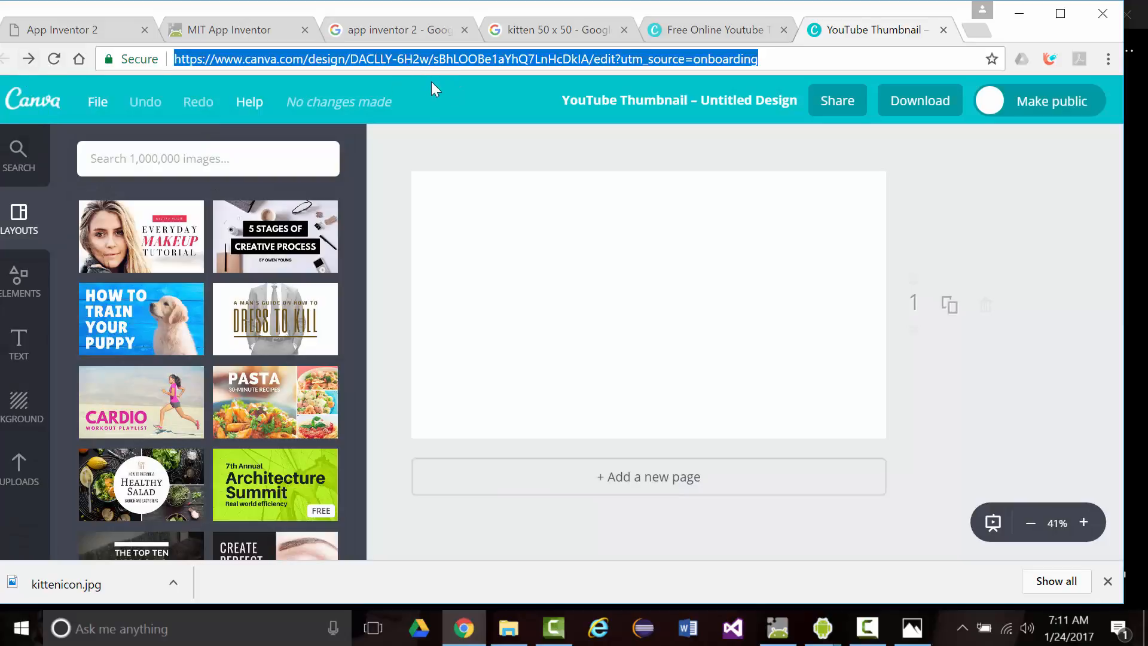
{"action": "type", "text": "fre"}
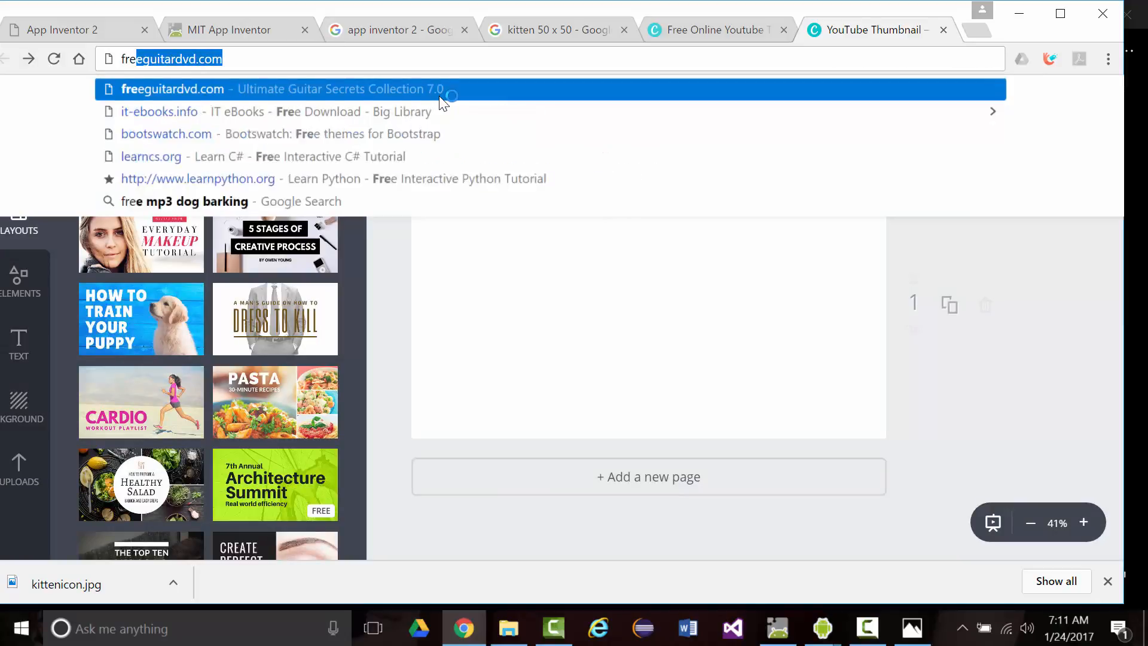
{"action": "type", "text": "e custom"}
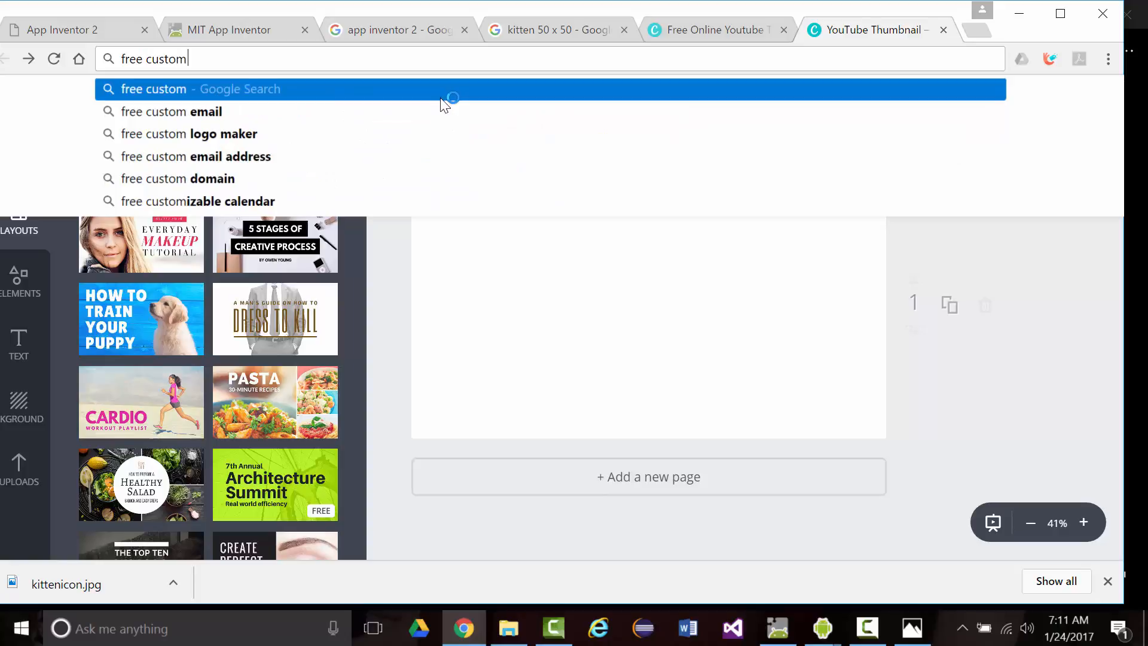
{"action": "type", "text": " thumb"}
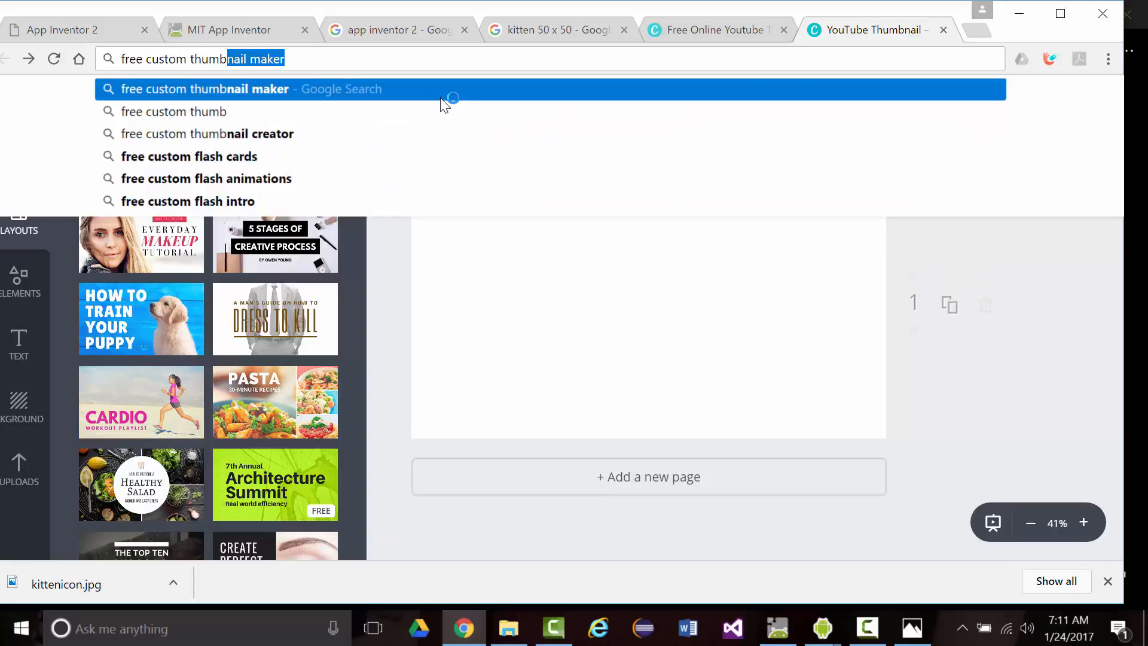
{"action": "key", "text": "Right"}
{"action": "key", "text": "Return"}
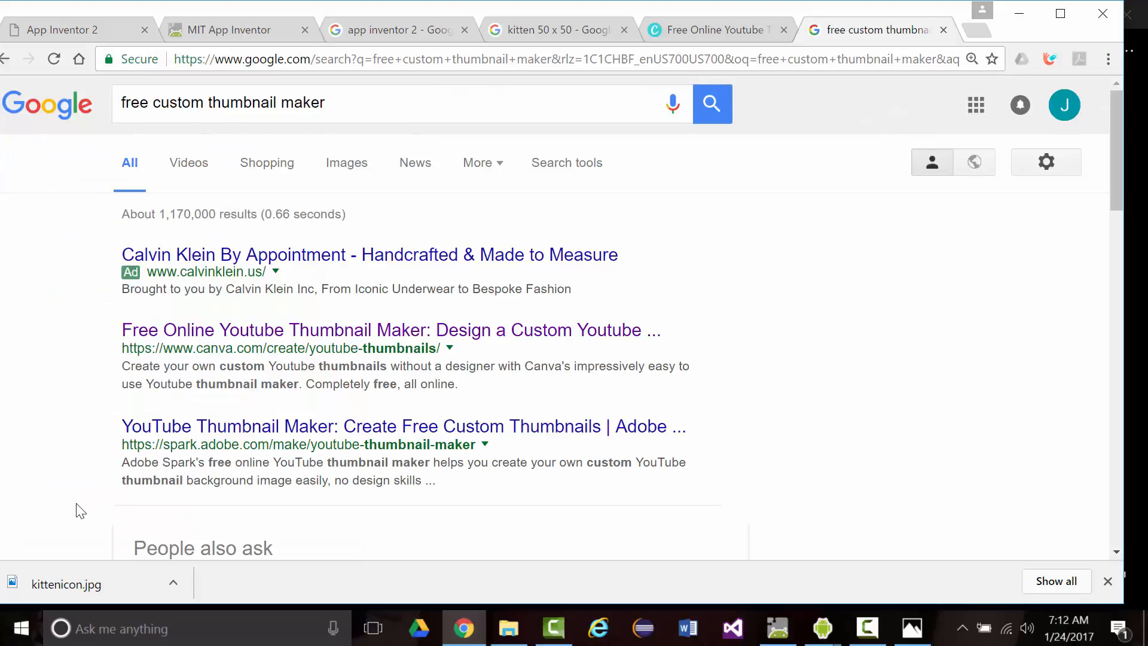
- Look through the search results for an online generator that turns any picture into a thumbnail
{"action": "scroll", "coordinate": [218, 469], "scroll_direction": "down", "scroll_amount": 6}
{"action": "scroll", "coordinate": [219, 422], "scroll_direction": "down", "scroll_amount": 2}
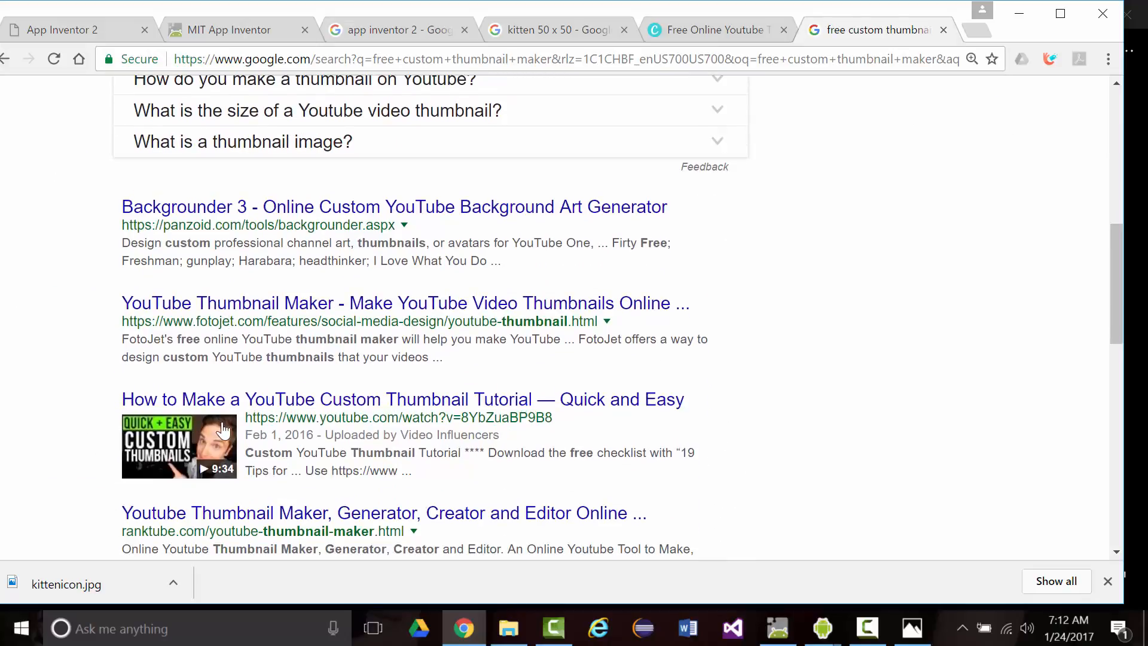
{"action": "scroll", "coordinate": [245, 269], "scroll_direction": "down", "scroll_amount": 4}
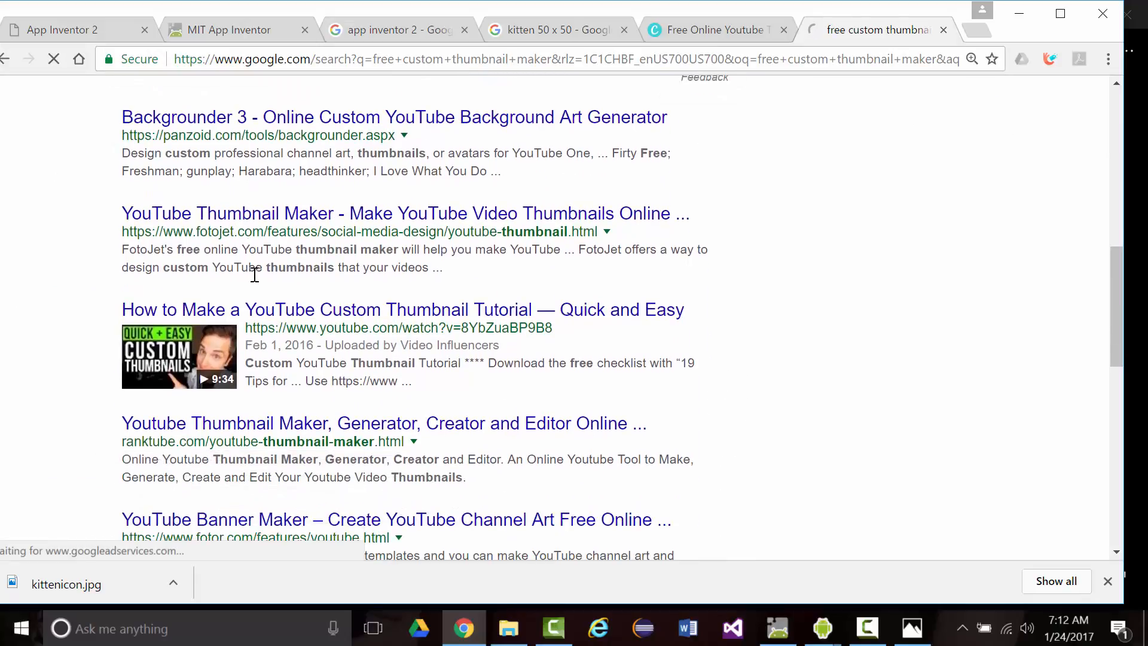
{"action": "scroll", "coordinate": [246, 271], "scroll_direction": "down", "scroll_amount": 2}
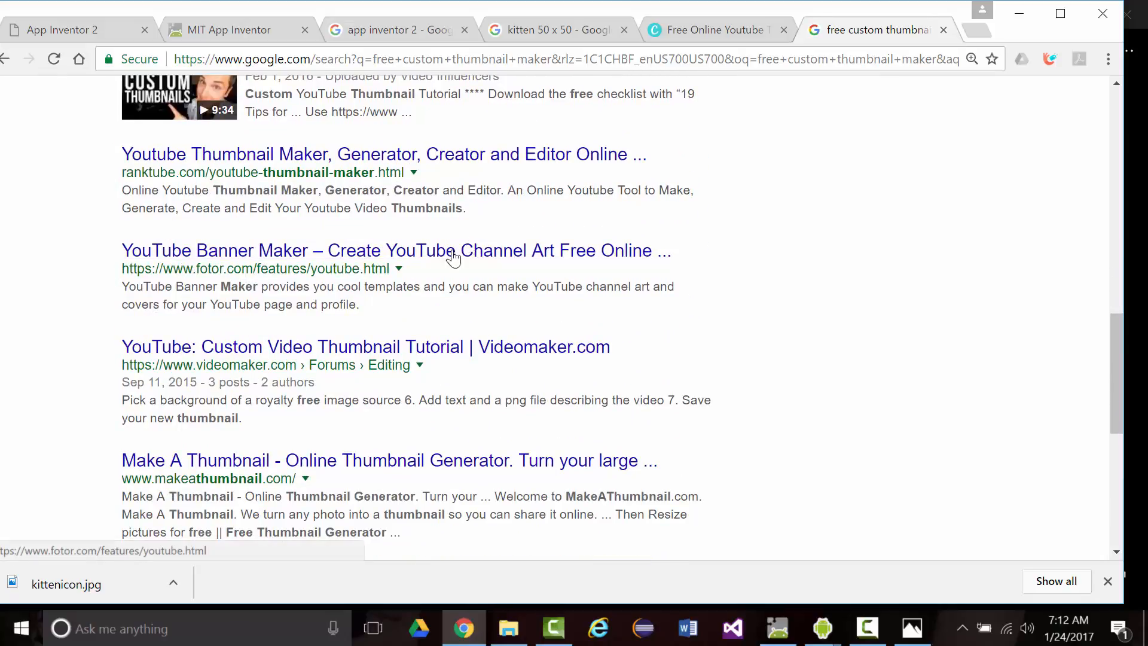
{"action": "scroll", "coordinate": [384, 287], "scroll_direction": "down", "scroll_amount": 3}
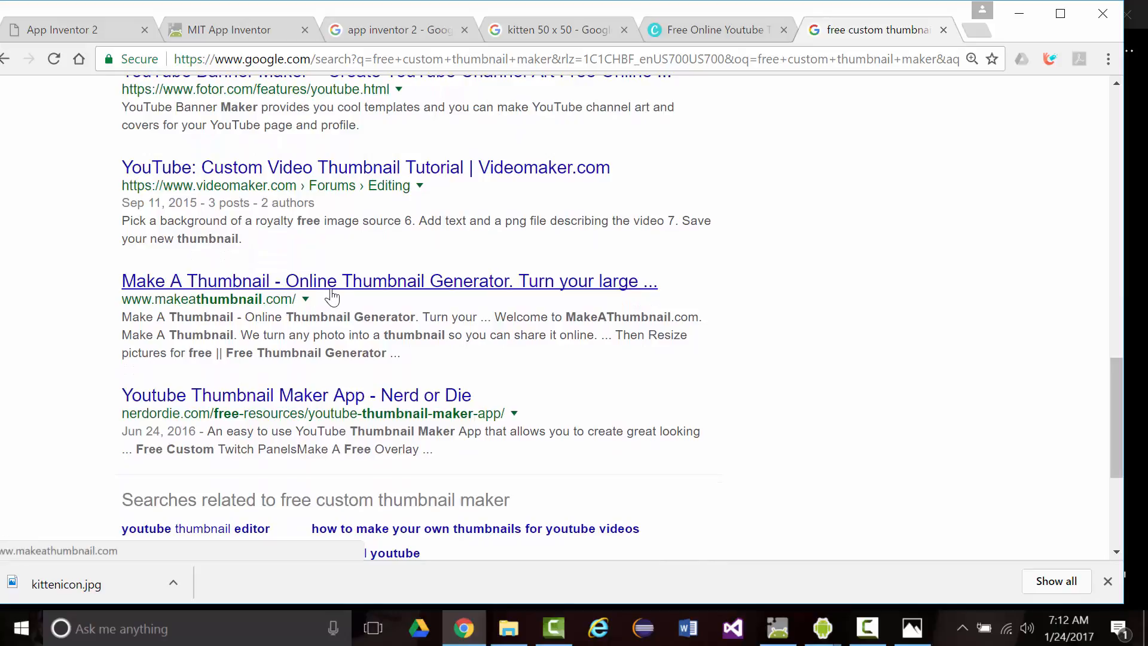
{"action": "scroll", "coordinate": [353, 291], "scroll_direction": "down", "scroll_amount": 3}
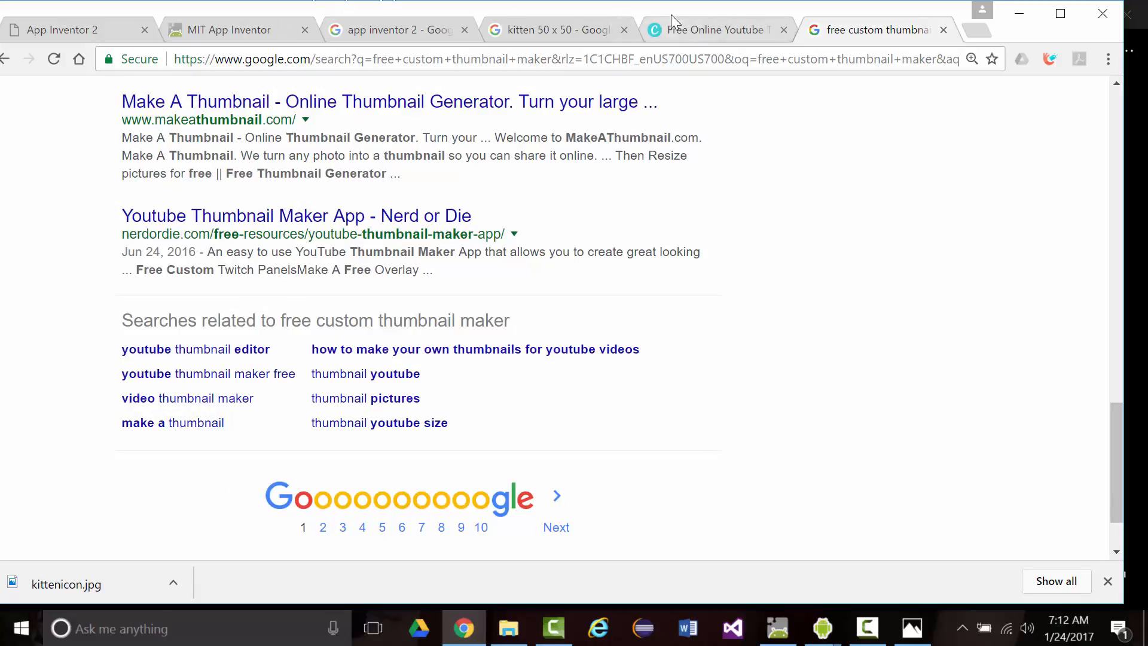
- Load makeathumbnail.com in the browser tab that holds Canva's Free Online YouTube Thumbnail Maker page
{"action": "left_click", "coordinate": [543, 32]}
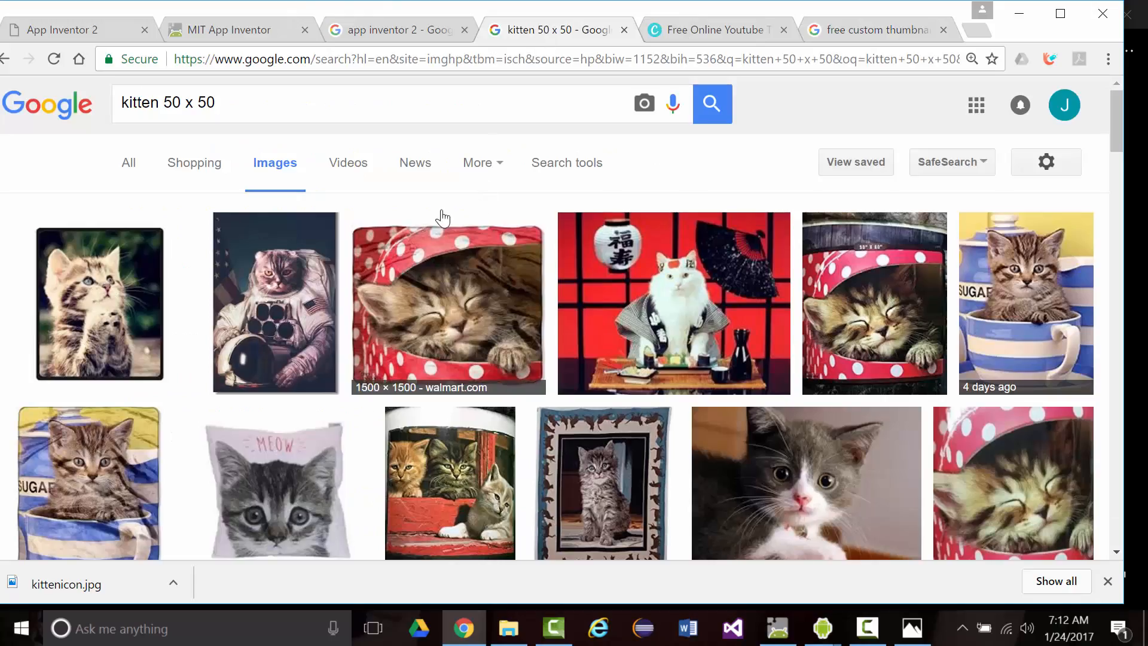
{"action": "left_click", "coordinate": [697, 18]}
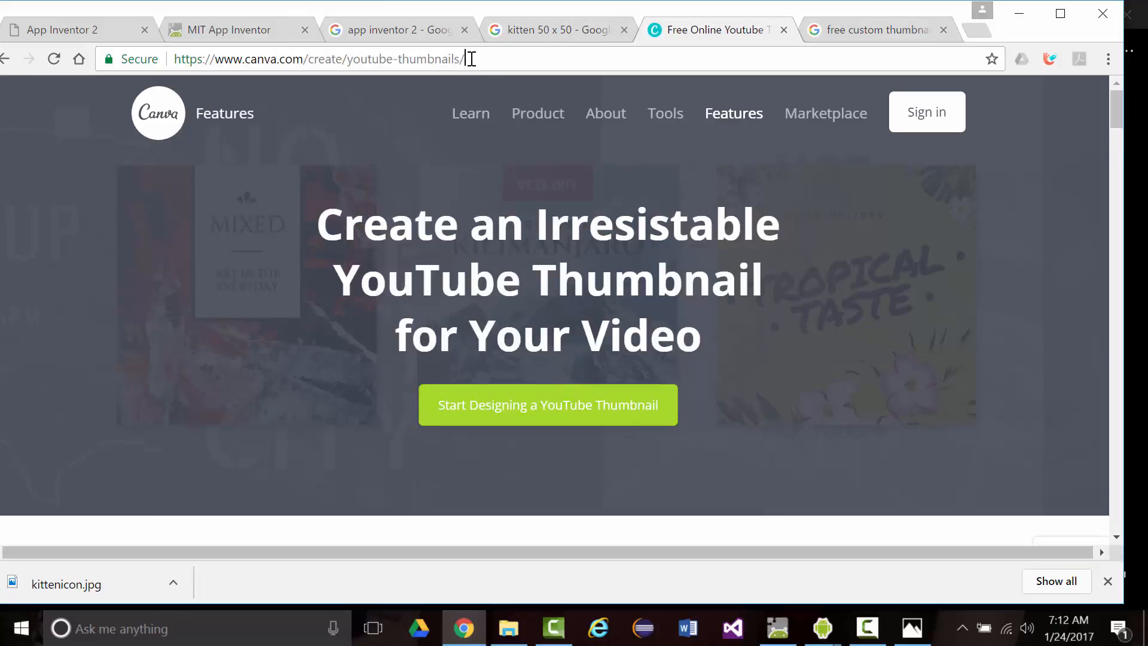
{"action": "left_click", "coordinate": [468, 58]}
{"action": "mouse_move", "coordinate": [515, 126]}
{"action": "type", "text": "makeathumbnail.com"}
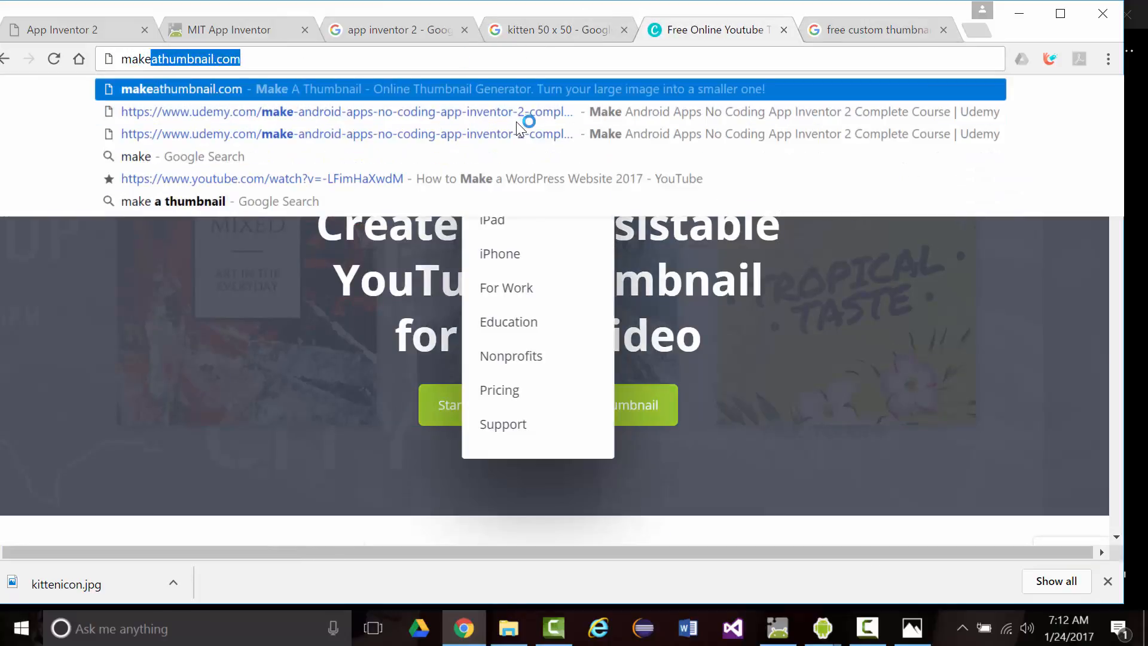
{"action": "key", "text": "Return"}
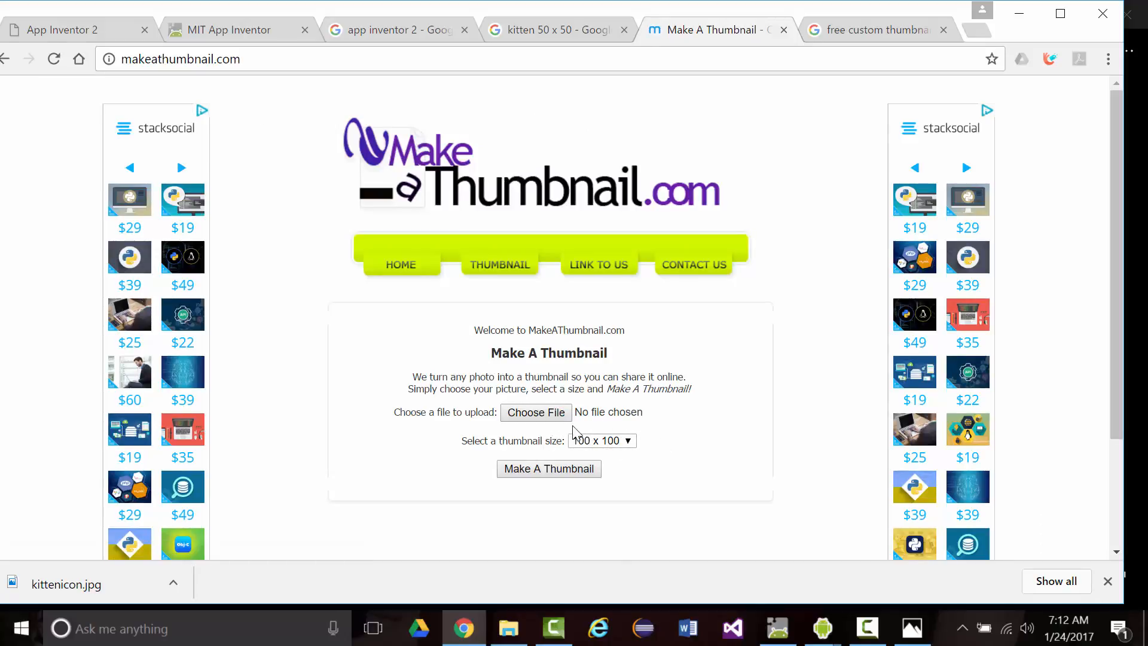
- Upload kittenicon.jpg from the Desktop and make a 100 x 100 thumbnail of it
{"action": "left_click", "coordinate": [562, 470]}
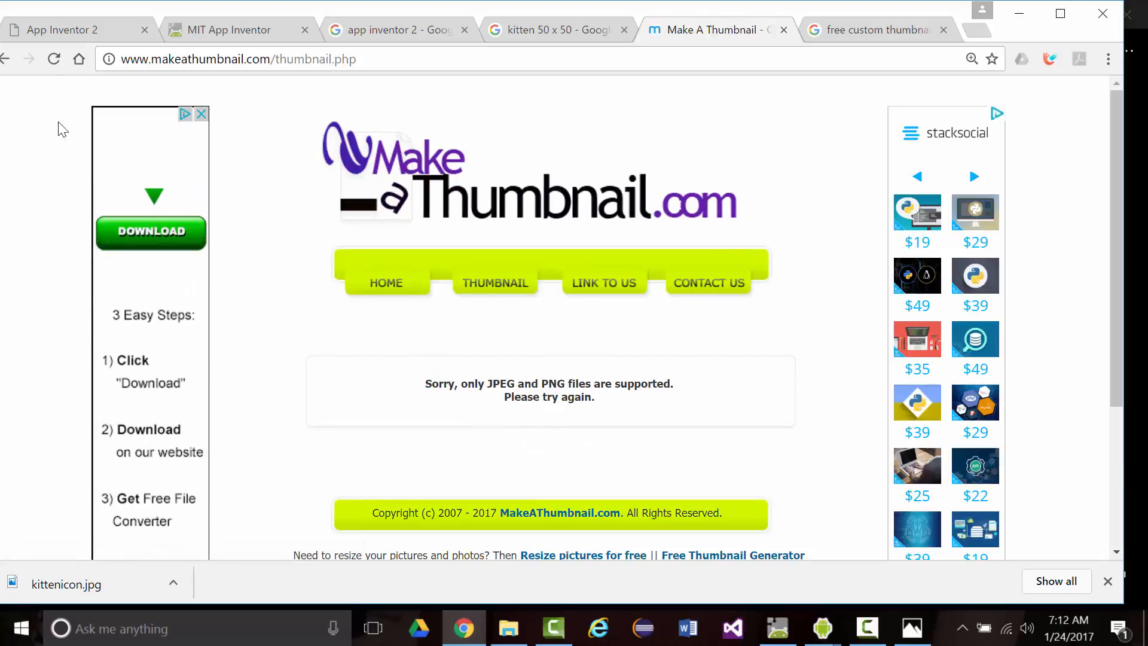
{"action": "left_click", "coordinate": [6, 64]}
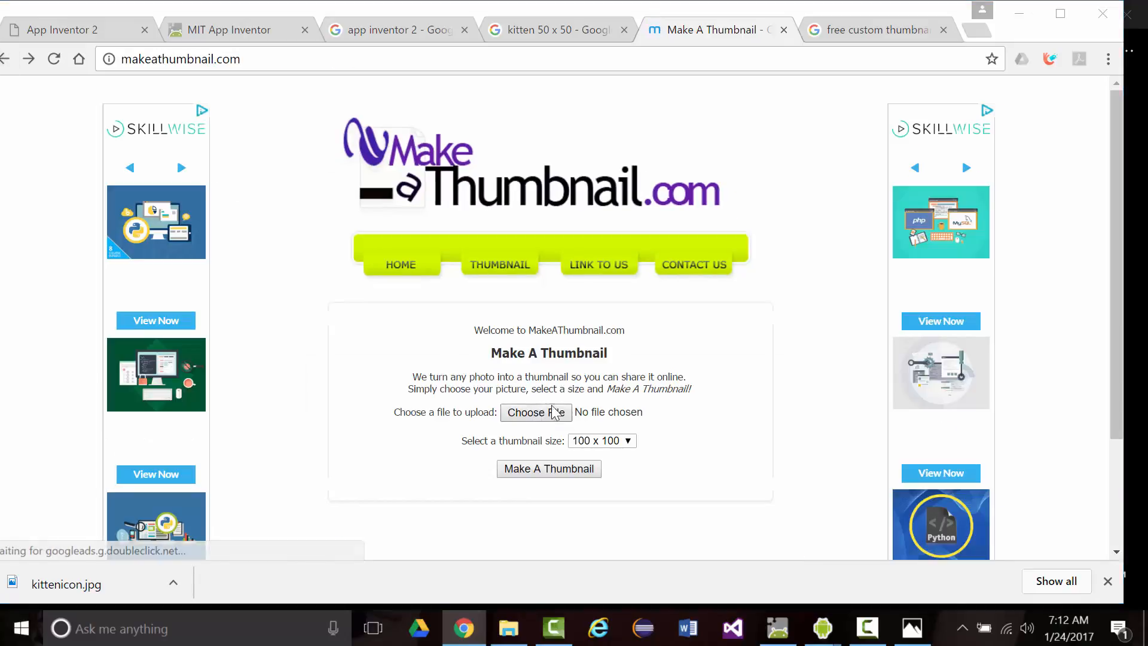
{"action": "left_click", "coordinate": [531, 412]}
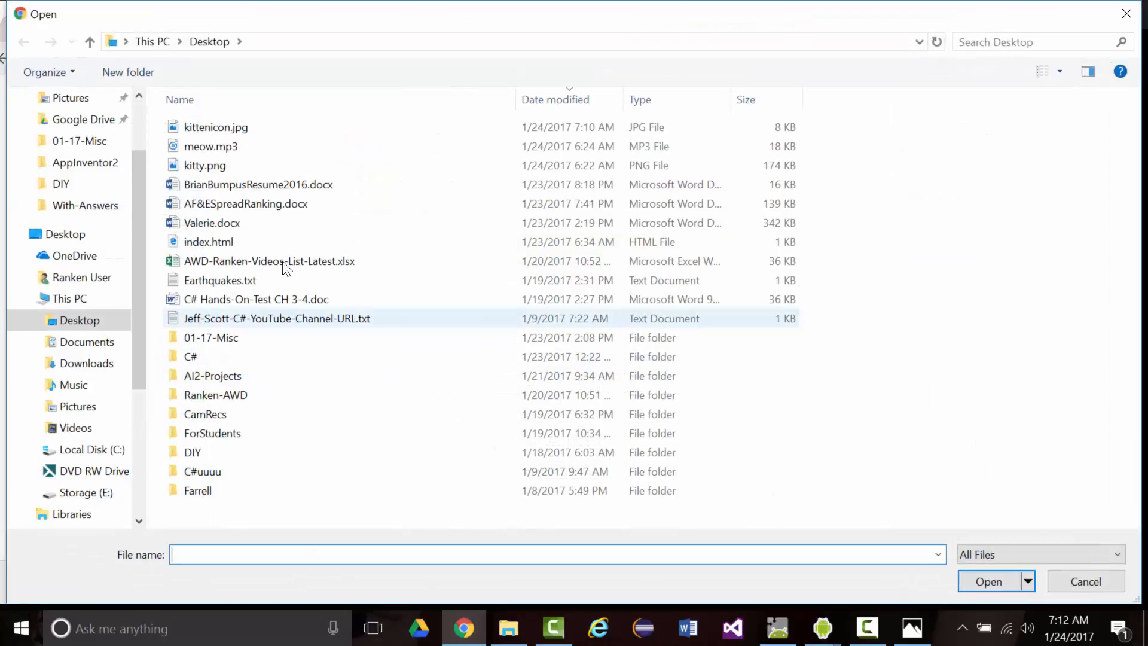
{"action": "double_click", "coordinate": [199, 128]}
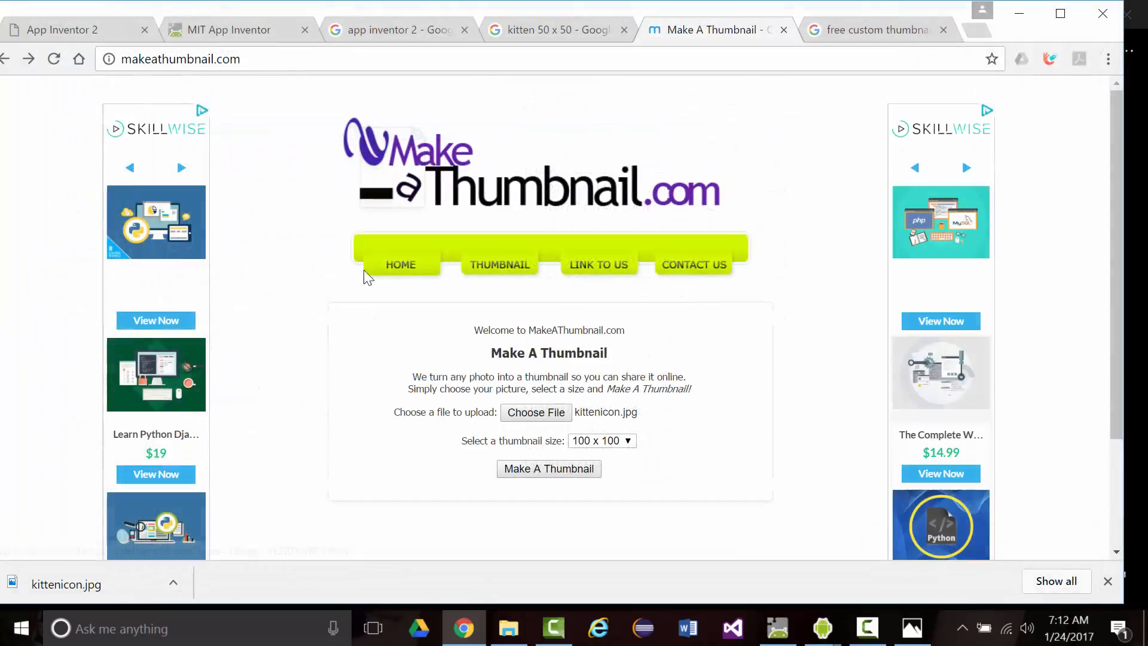
{"action": "left_click", "coordinate": [576, 469]}
- Copy the URL of the generated kitten thumbnail and open the image in the same browser tab
{"action": "left_click_drag", "start_coordinate": [533, 469], "coordinate": [432, 447]}
{"action": "key", "text": "ctrl+c"}
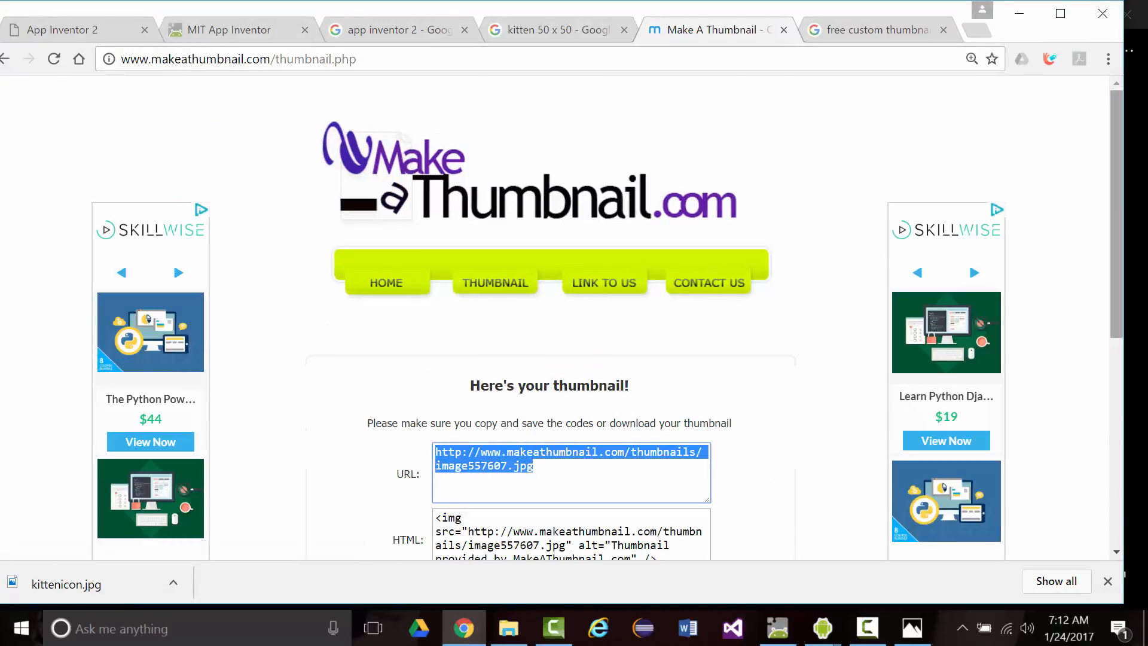
{"action": "left_click", "coordinate": [1019, 13]}
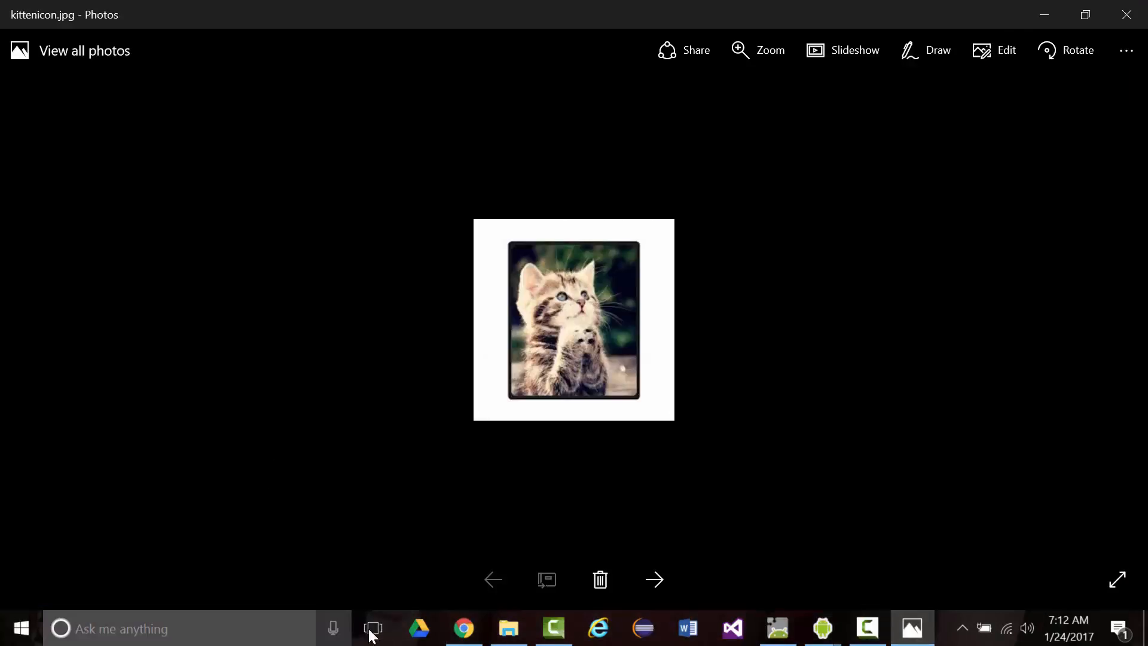
{"action": "left_click", "coordinate": [472, 637]}
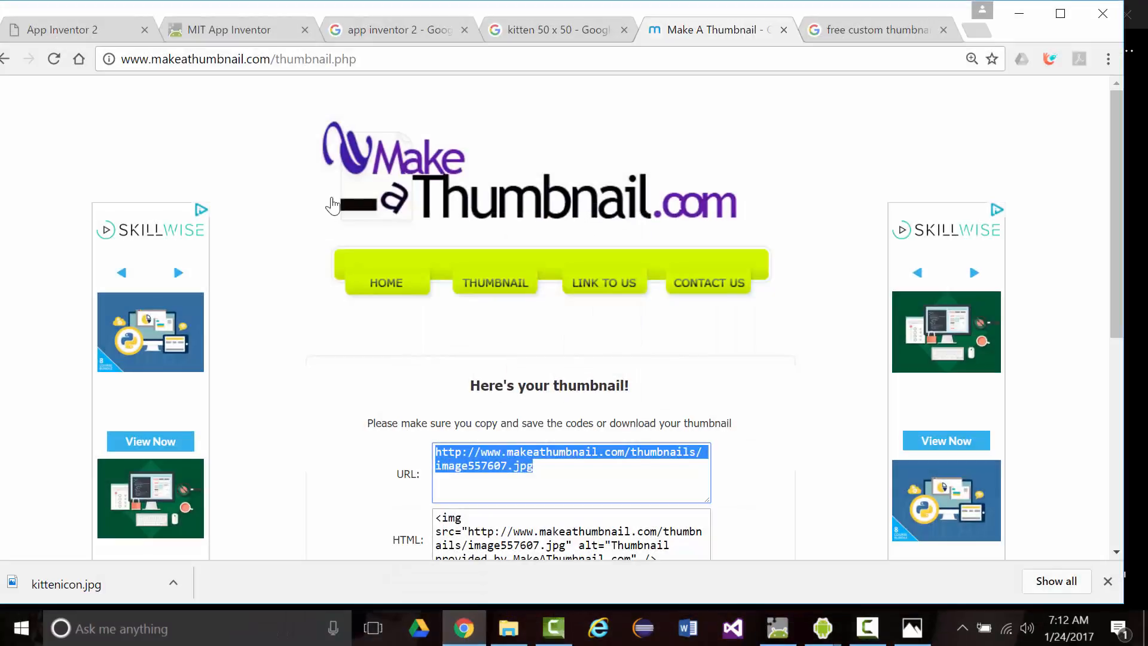
{"action": "left_click", "coordinate": [389, 62]}
{"action": "key", "text": "ctrl+v"}
{"action": "key", "text": "Return"}
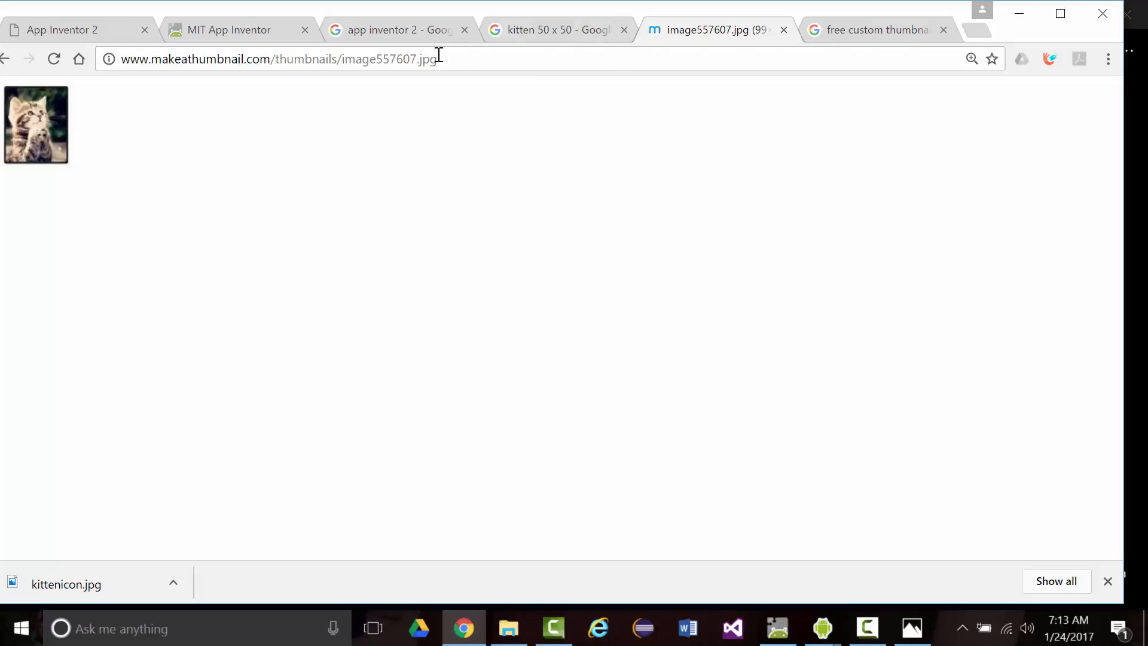
- Review the passage on sharing the app in the HelloPurr chapter of the App Inventor 2 PDF
{"action": "left_click", "coordinate": [67, 31]}
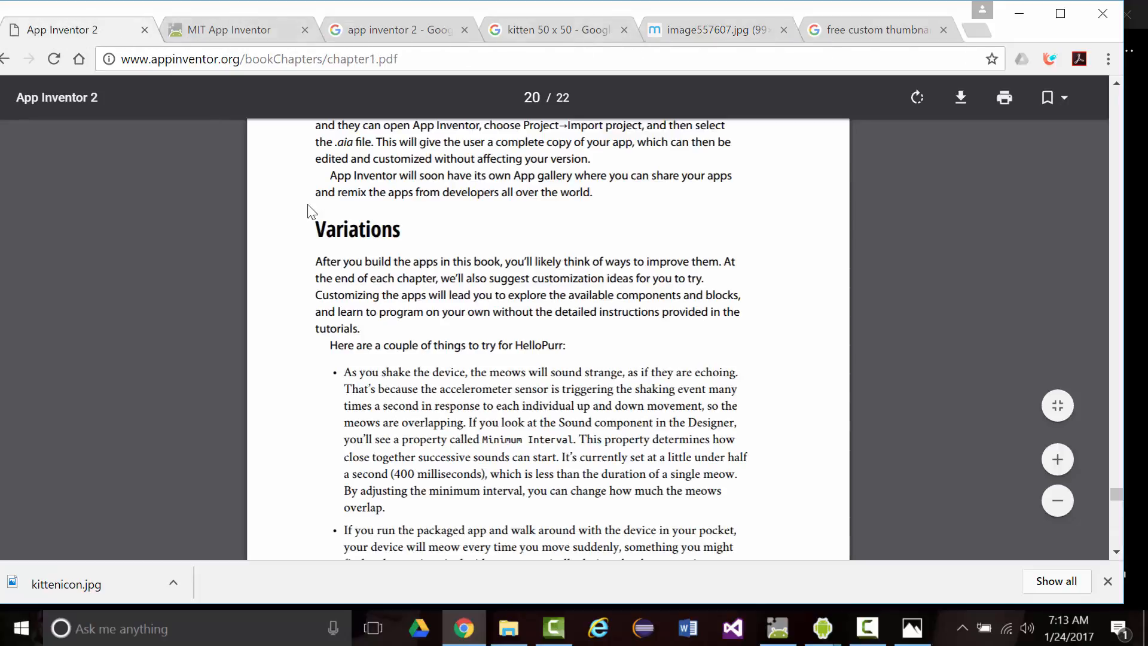
{"action": "scroll", "coordinate": [358, 240], "scroll_direction": "up", "scroll_amount": 6}
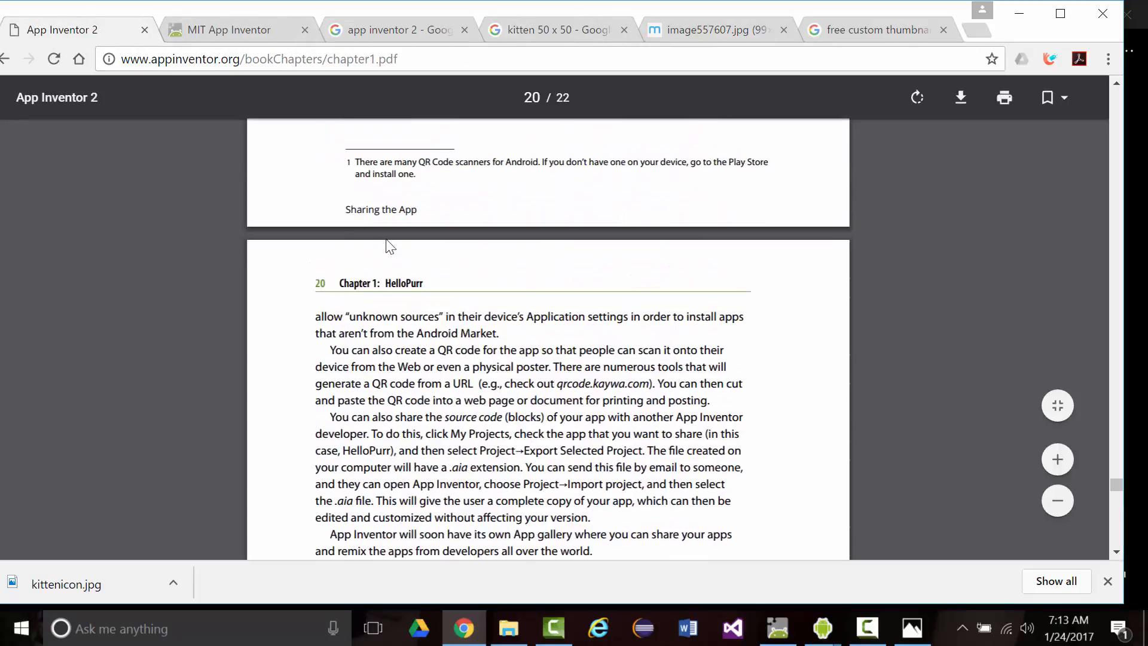
{"action": "scroll", "coordinate": [385, 239], "scroll_direction": "up", "scroll_amount": 3}
{"action": "scroll", "coordinate": [376, 227], "scroll_direction": "down", "scroll_amount": 2}
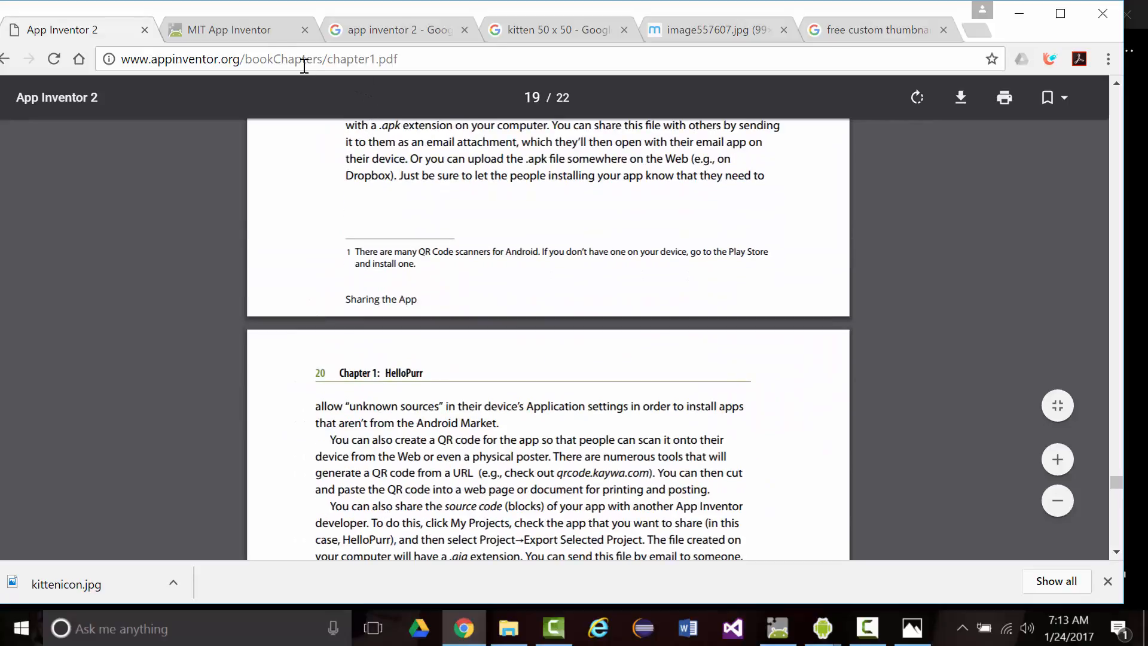
- Return to the HelloPurr project, build it as an .apk saved to the computer, and show the downloaded file in its folder
{"action": "left_click", "coordinate": [255, 33]}
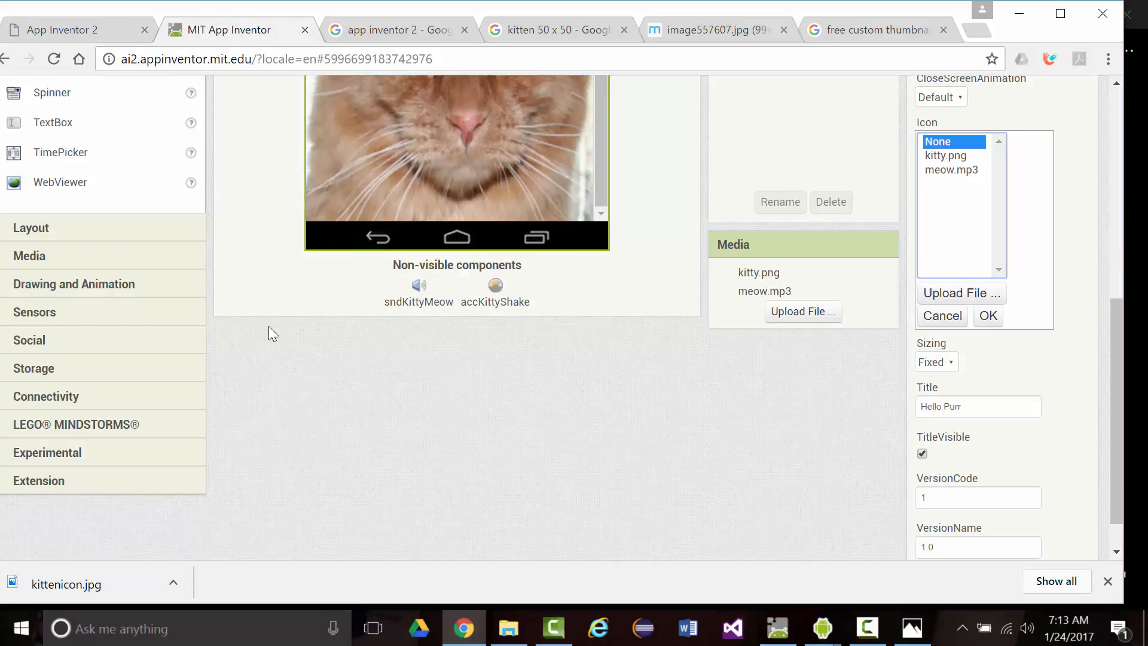
{"action": "scroll", "coordinate": [1119, 321], "scroll_direction": "up", "scroll_amount": 8}
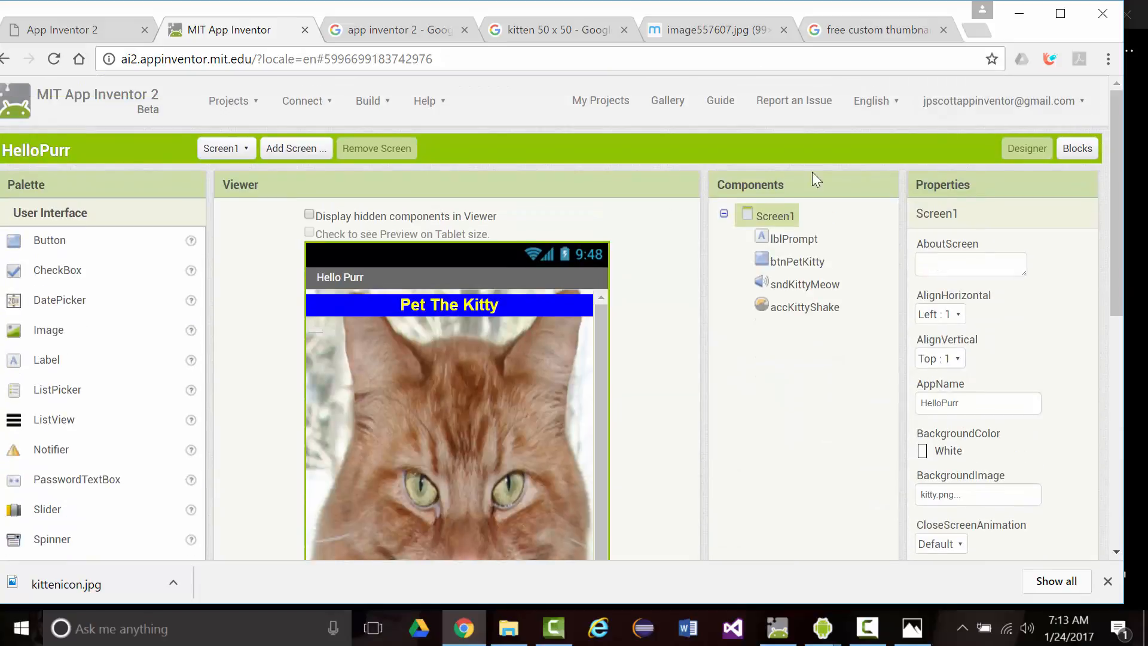
{"action": "left_click", "coordinate": [296, 100]}
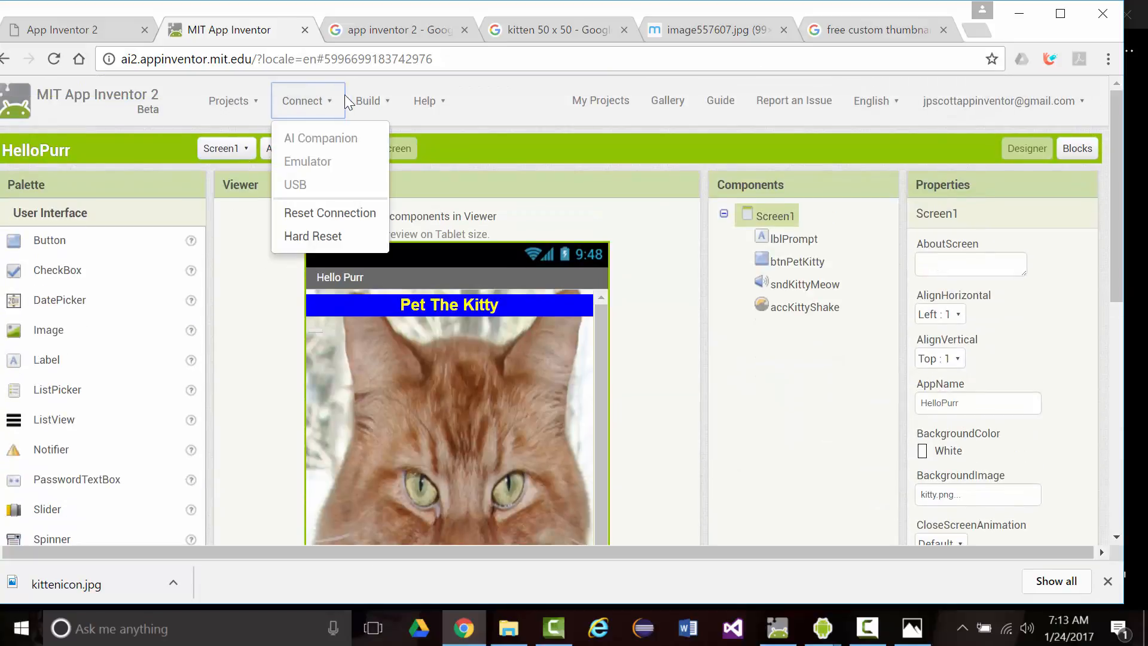
{"action": "left_click", "coordinate": [358, 100]}
{"action": "left_click", "coordinate": [367, 103]}
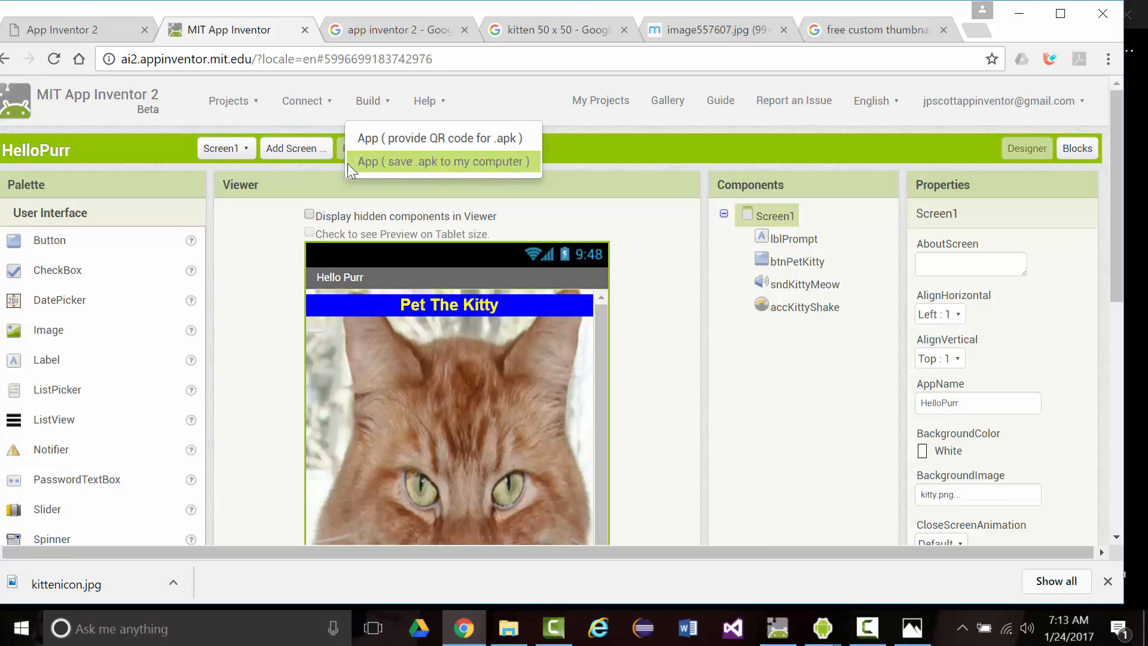
{"action": "left_click", "coordinate": [373, 165]}
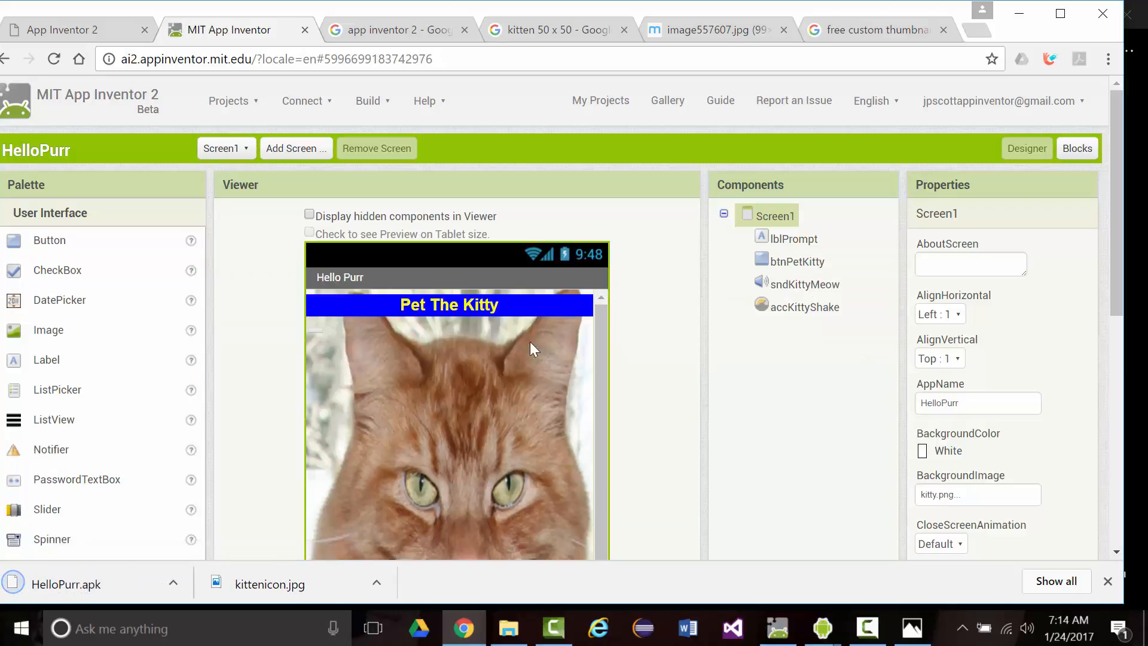
{"action": "right_click", "coordinate": [49, 576]}
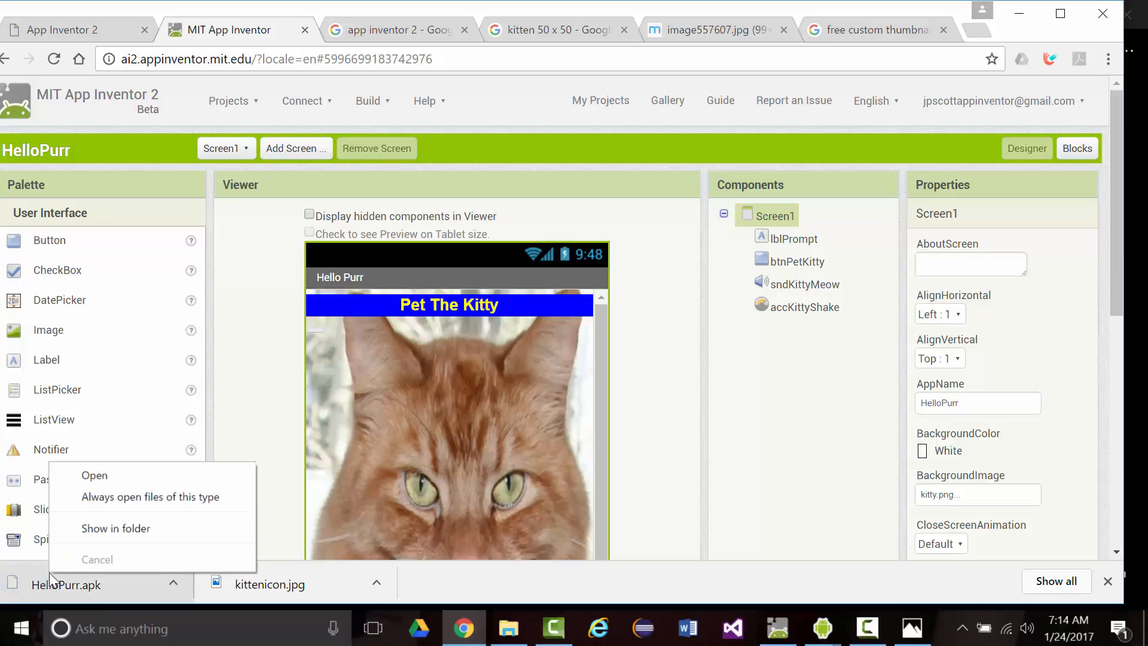
{"action": "left_click", "coordinate": [103, 527]}
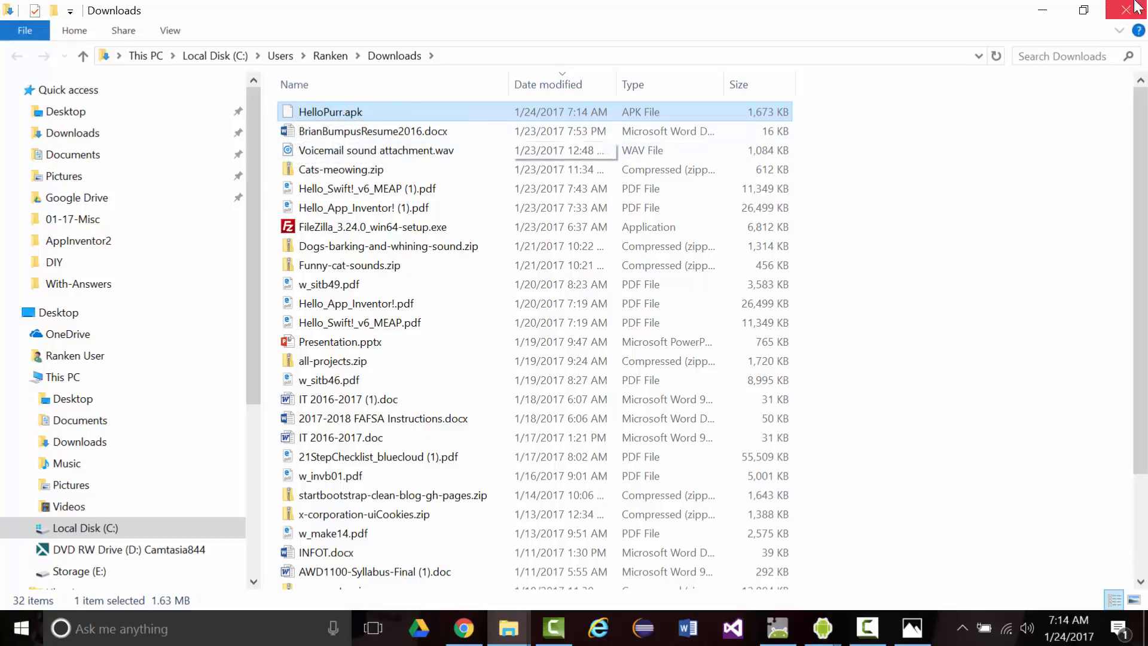
- Minimize the Downloads folder and review the Variations and Summary sections at the end of the HelloPurr chapter PDF
{"action": "left_click", "coordinate": [1042, 10]}
{"action": "scroll", "coordinate": [483, 332], "scroll_direction": "down", "scroll_amount": 8}
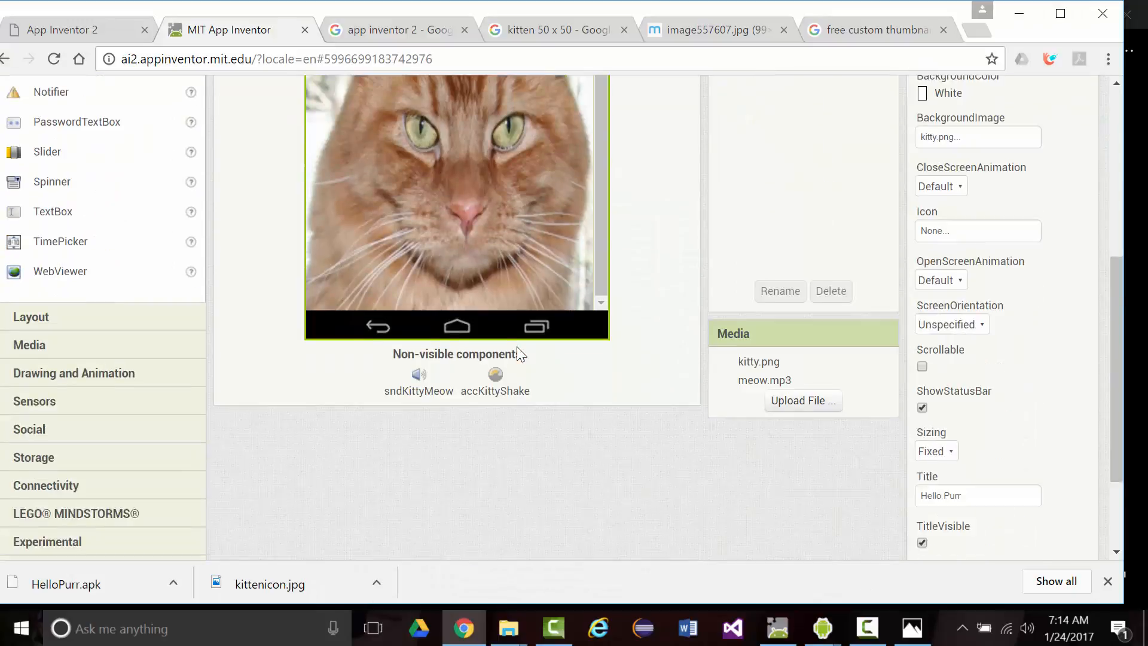
{"action": "left_click", "coordinate": [87, 31]}
{"action": "scroll", "coordinate": [457, 341], "scroll_direction": "down", "scroll_amount": 5}
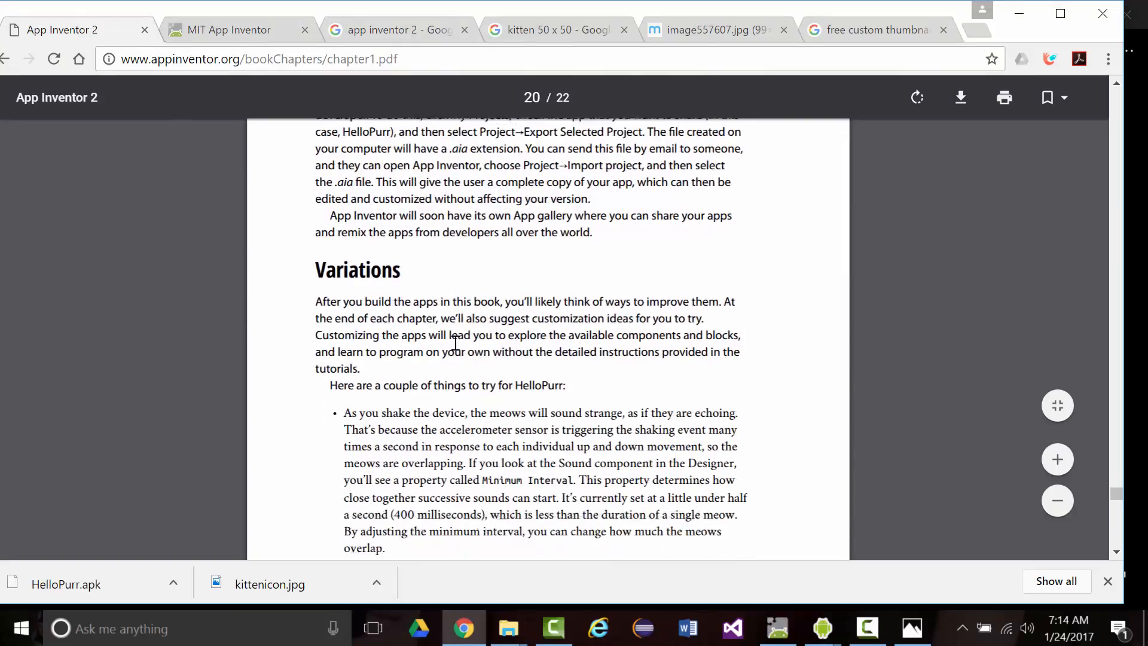
{"action": "scroll", "coordinate": [455, 343], "scroll_direction": "down", "scroll_amount": 2}
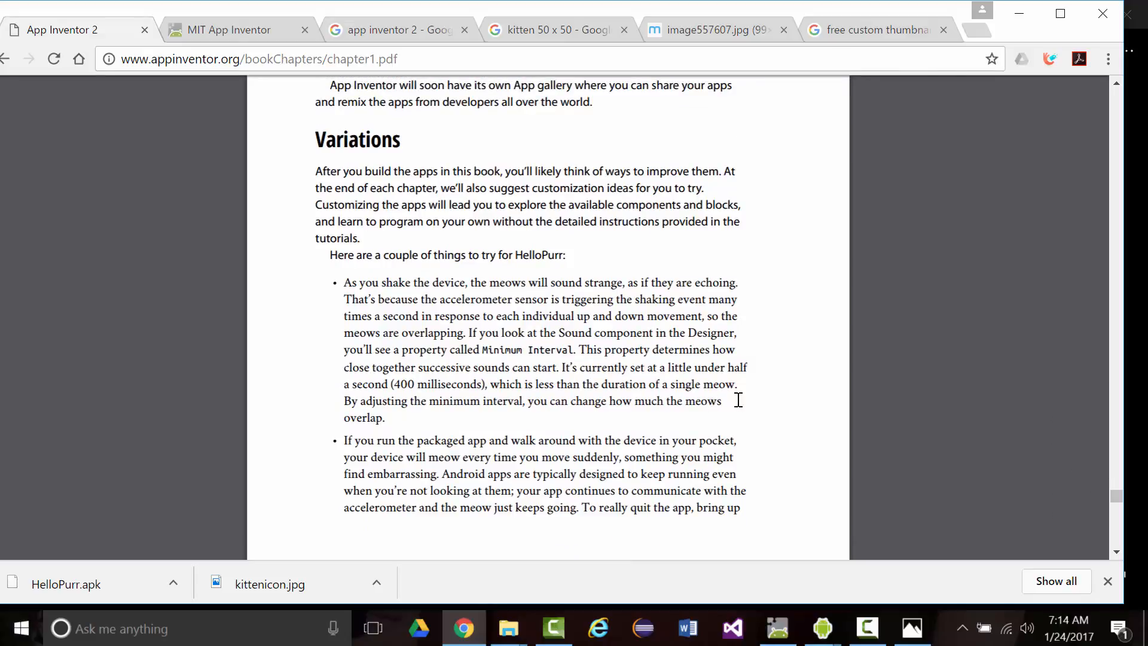
{"action": "scroll", "coordinate": [474, 230], "scroll_direction": "down", "scroll_amount": 7}
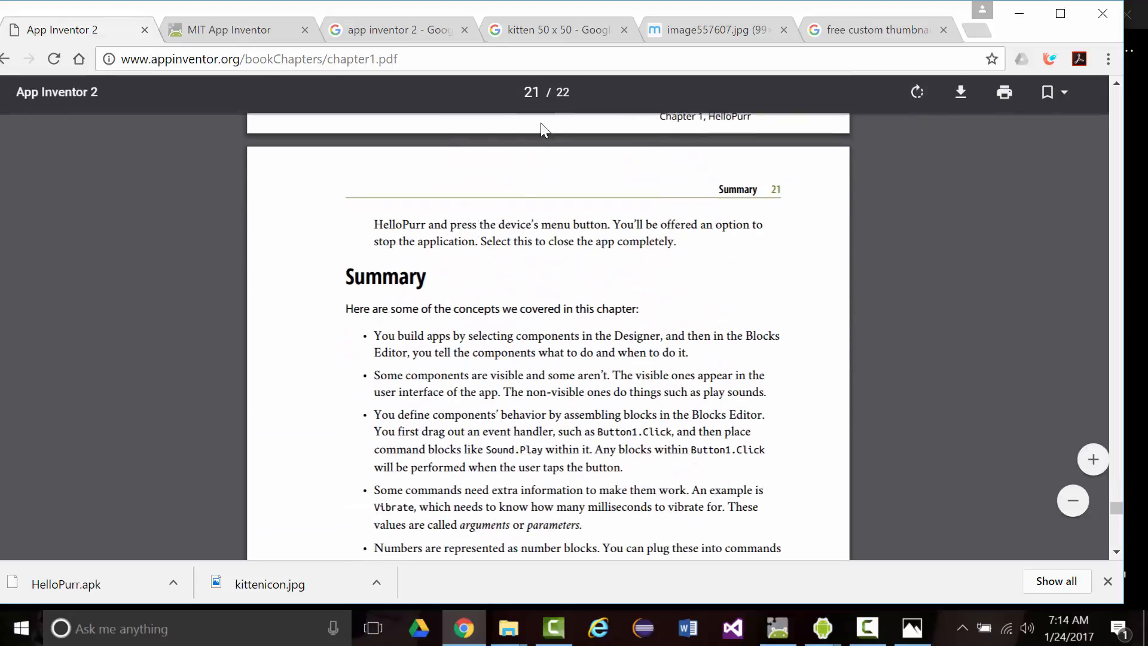
{"action": "scroll", "coordinate": [445, 160], "scroll_direction": "down", "scroll_amount": 1}
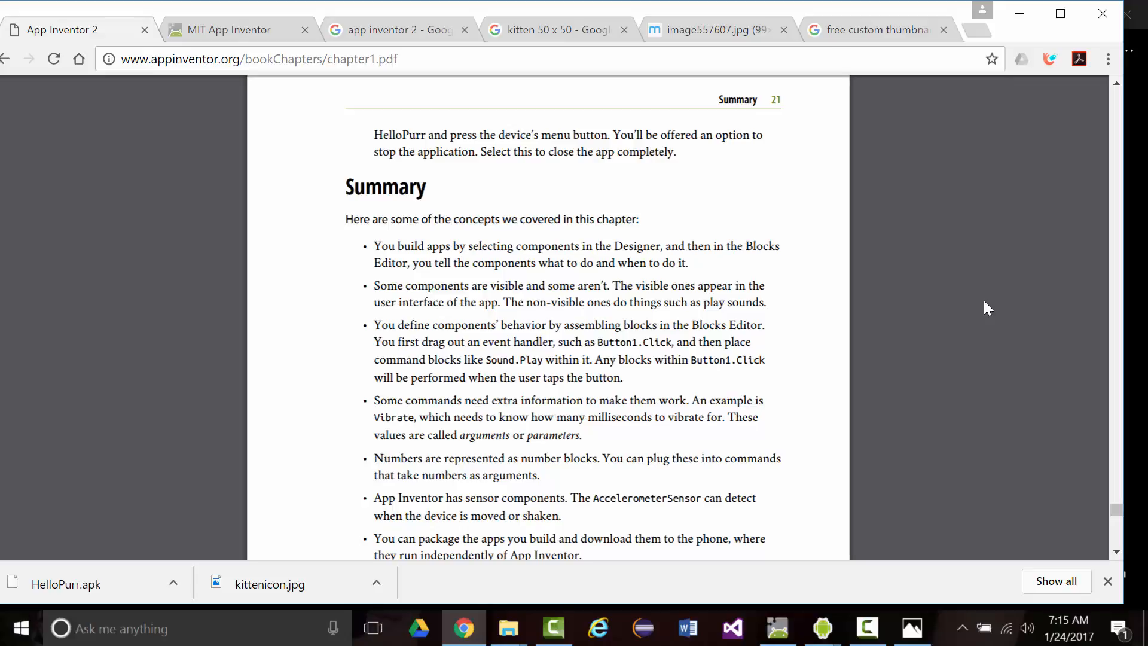
{"action": "scroll", "coordinate": [615, 323], "scroll_direction": "down", "scroll_amount": 3}
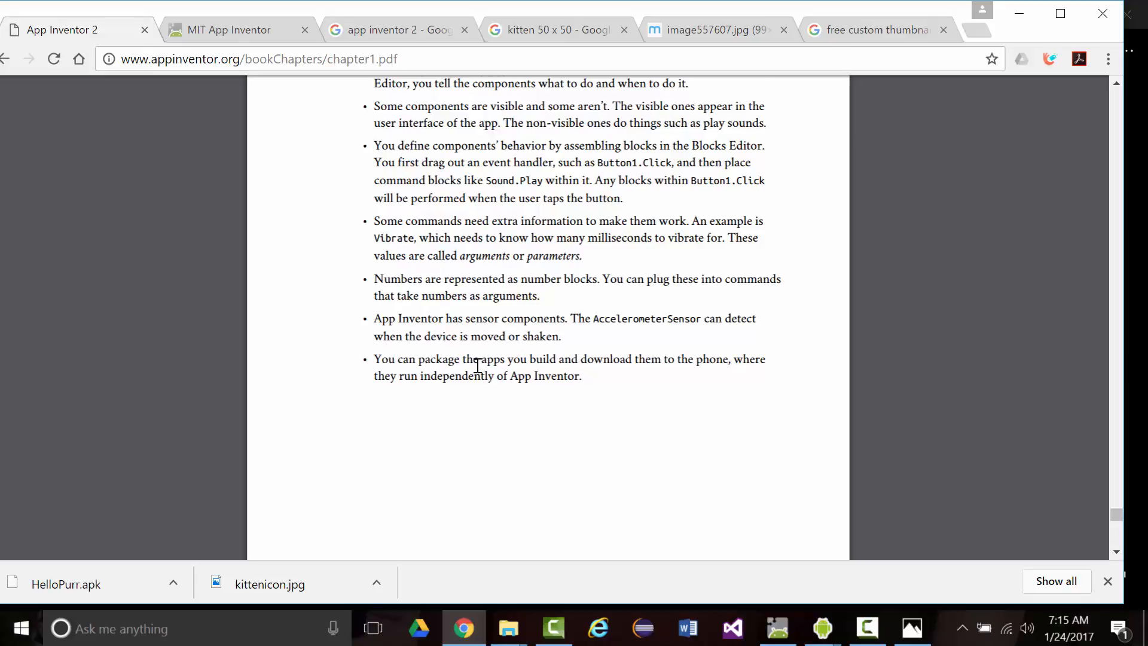
{"action": "scroll", "coordinate": [472, 368], "scroll_direction": "down", "scroll_amount": 3}
{"action": "scroll", "coordinate": [457, 302], "scroll_direction": "down", "scroll_amount": 3}
{"action": "scroll", "coordinate": [454, 317], "scroll_direction": "down", "scroll_amount": 15}
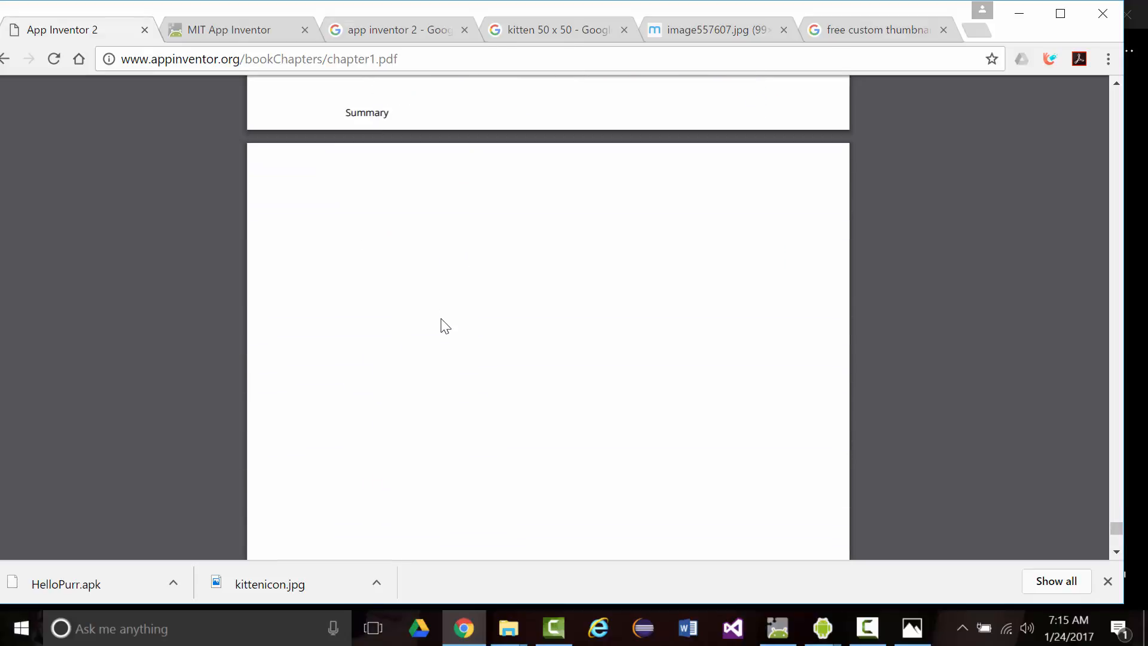
{"action": "scroll", "coordinate": [407, 338], "scroll_direction": "up", "scroll_amount": 20}
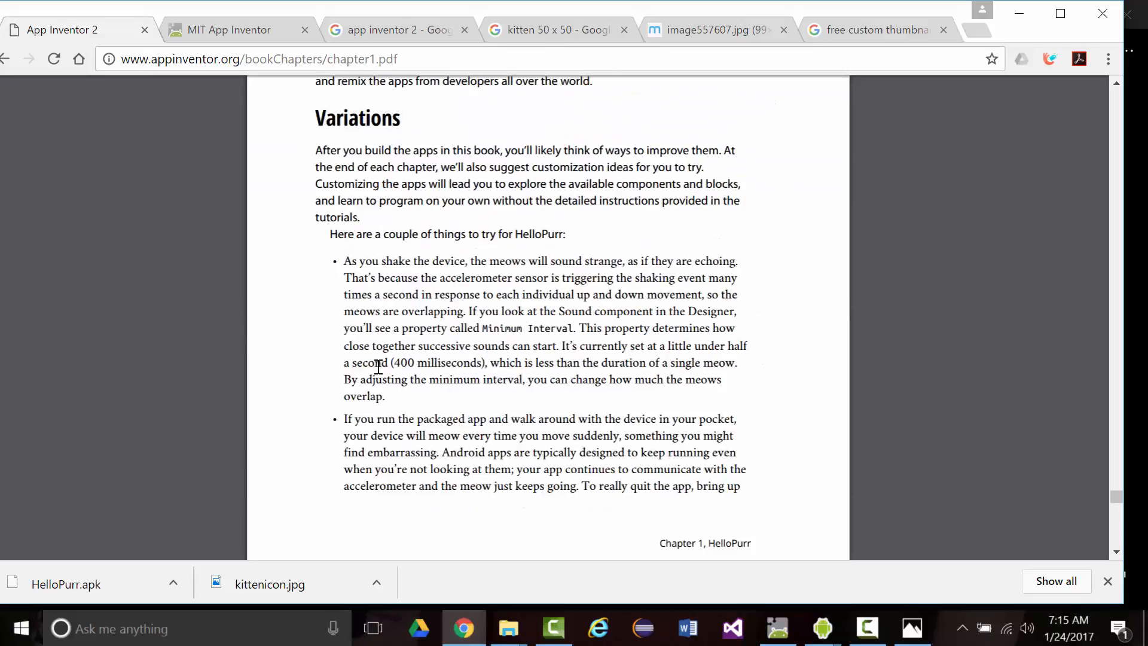
- Change the PDF address from chapter1.pdf to chapter2.pdf, load it, and review the PaintPot app's introduction and feature list
{"action": "left_click", "coordinate": [382, 58]}
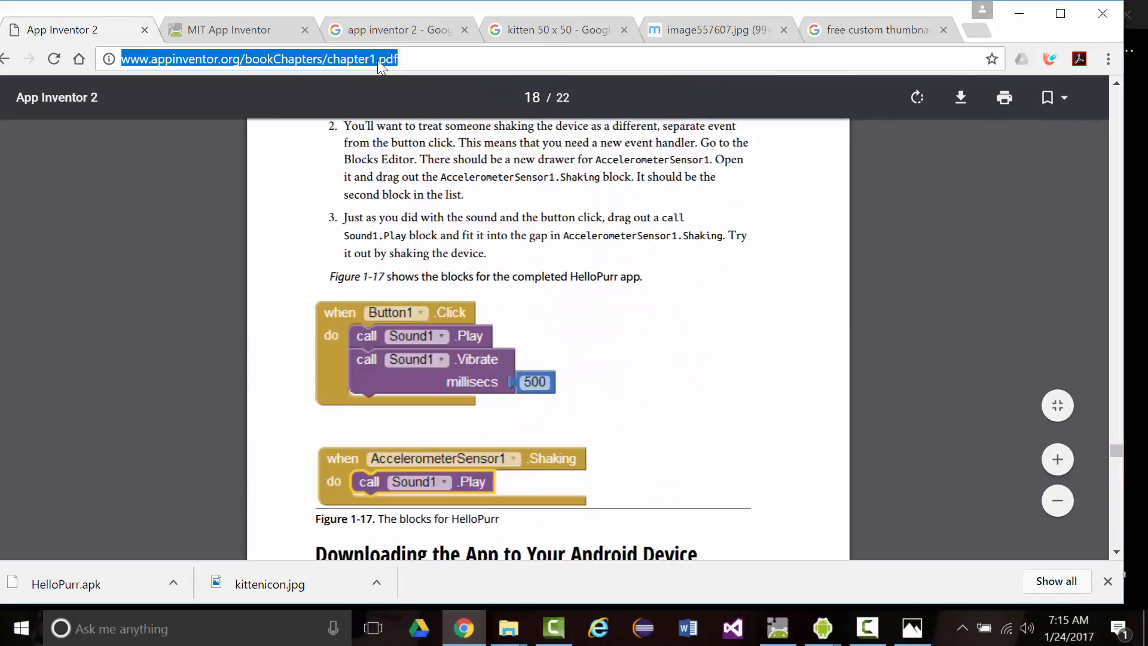
{"action": "left_click", "coordinate": [374, 62]}
{"action": "left_click_drag", "start_coordinate": [369, 60], "coordinate": [375, 62]}
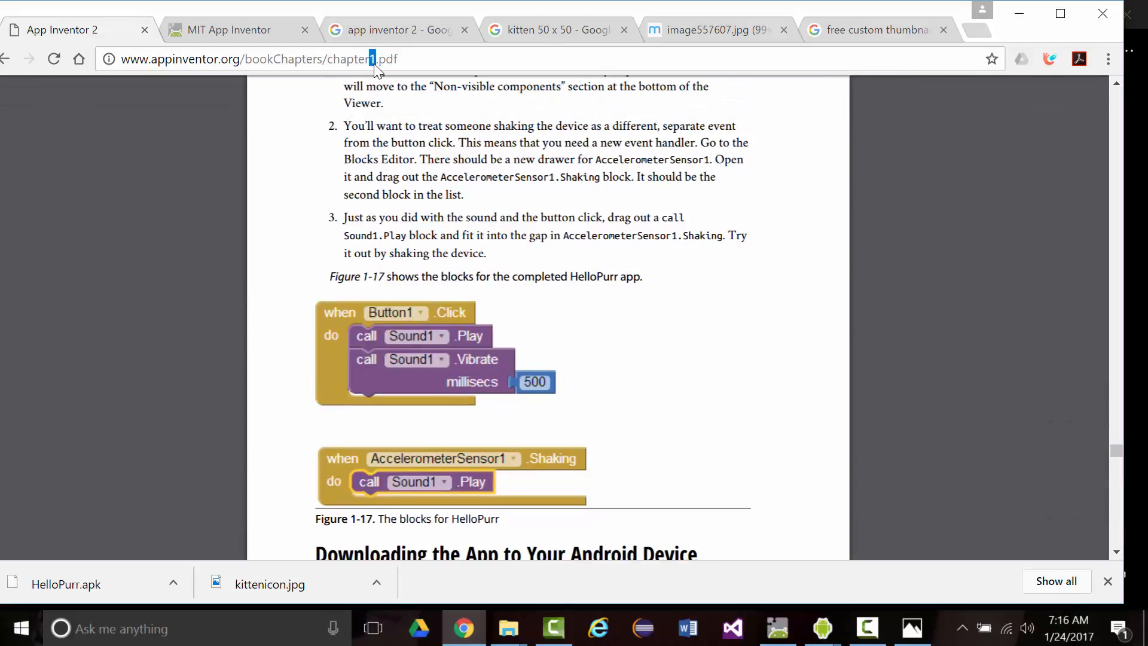
{"action": "type", "text": "2"}
{"action": "key", "text": "Return"}
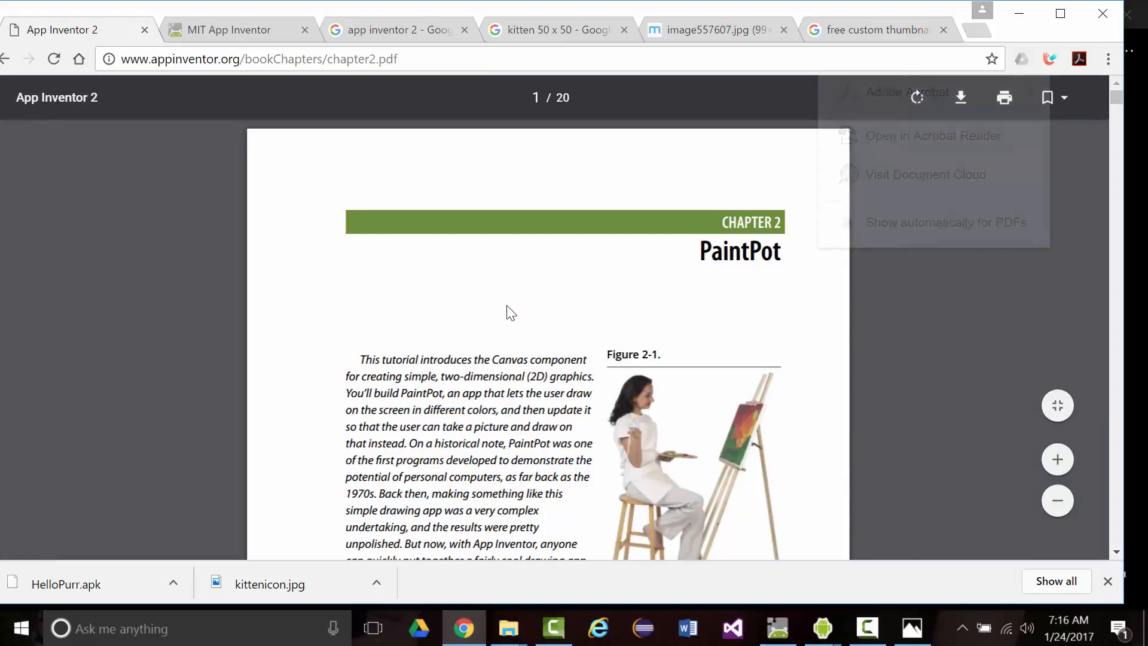
{"action": "scroll", "coordinate": [576, 389], "scroll_direction": "down", "scroll_amount": 5}
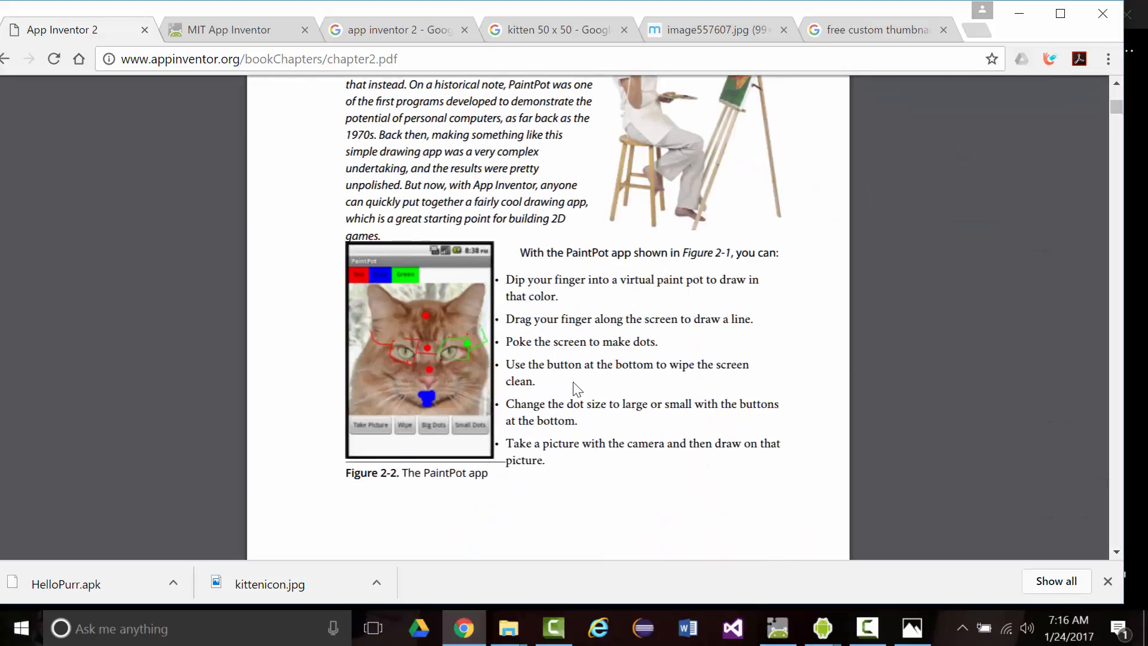
{"action": "scroll", "coordinate": [577, 389], "scroll_direction": "down", "scroll_amount": 2}
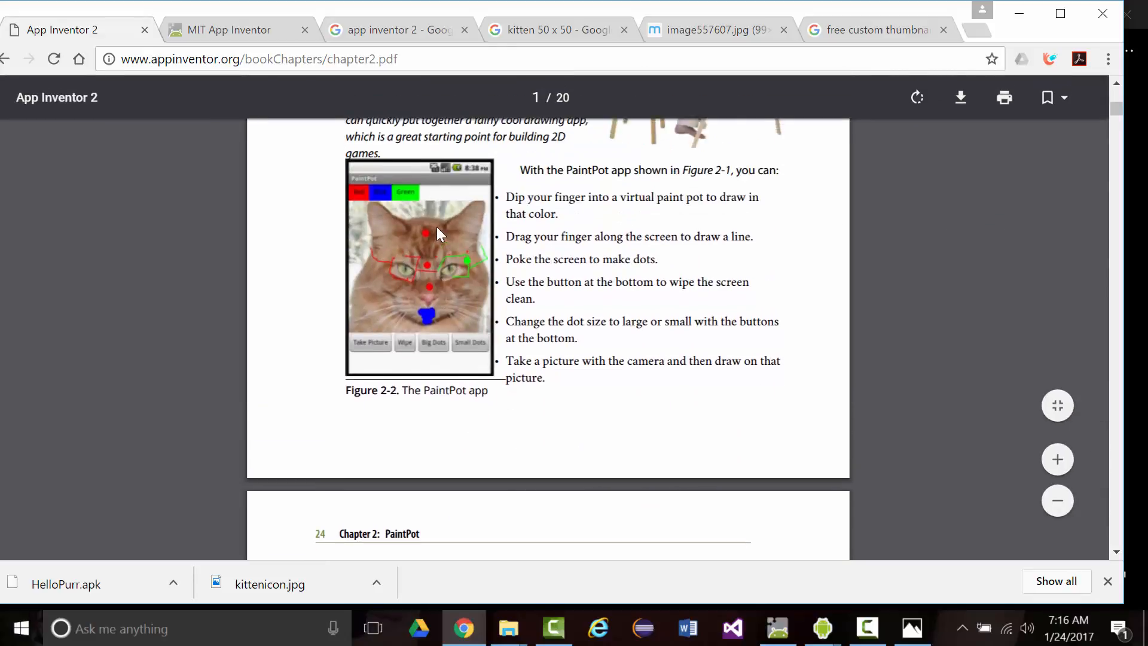
{"action": "scroll", "coordinate": [436, 227], "scroll_direction": "up", "scroll_amount": 1}
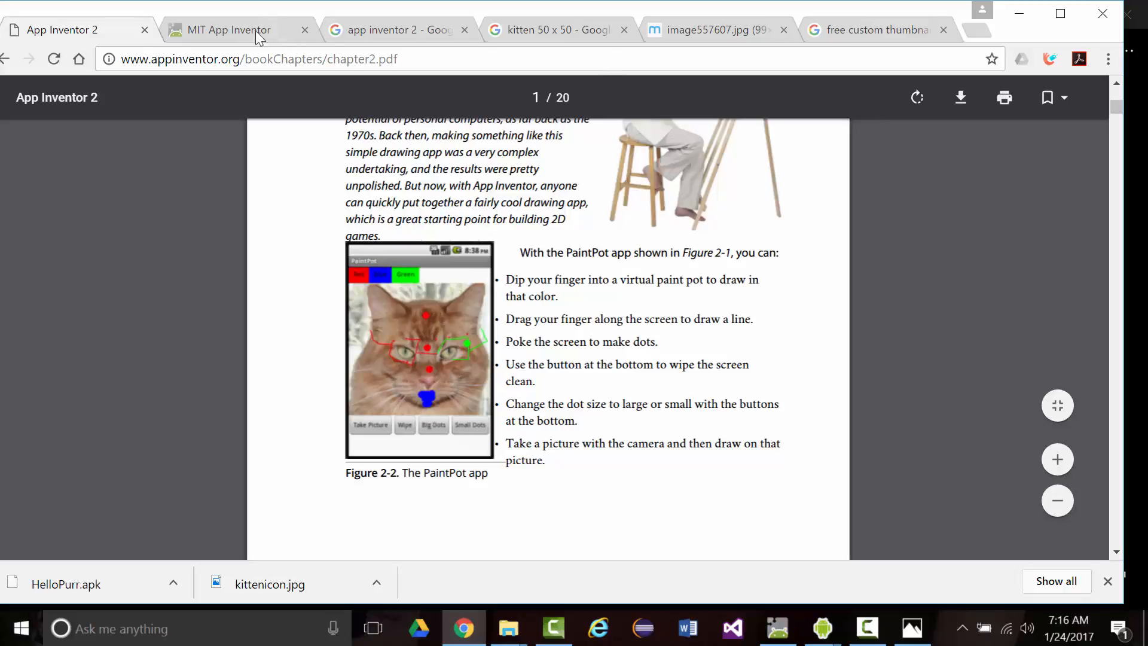
- Return to the HelloPurr project and bring the running Android emulator window to the front
{"action": "left_click", "coordinate": [227, 30]}
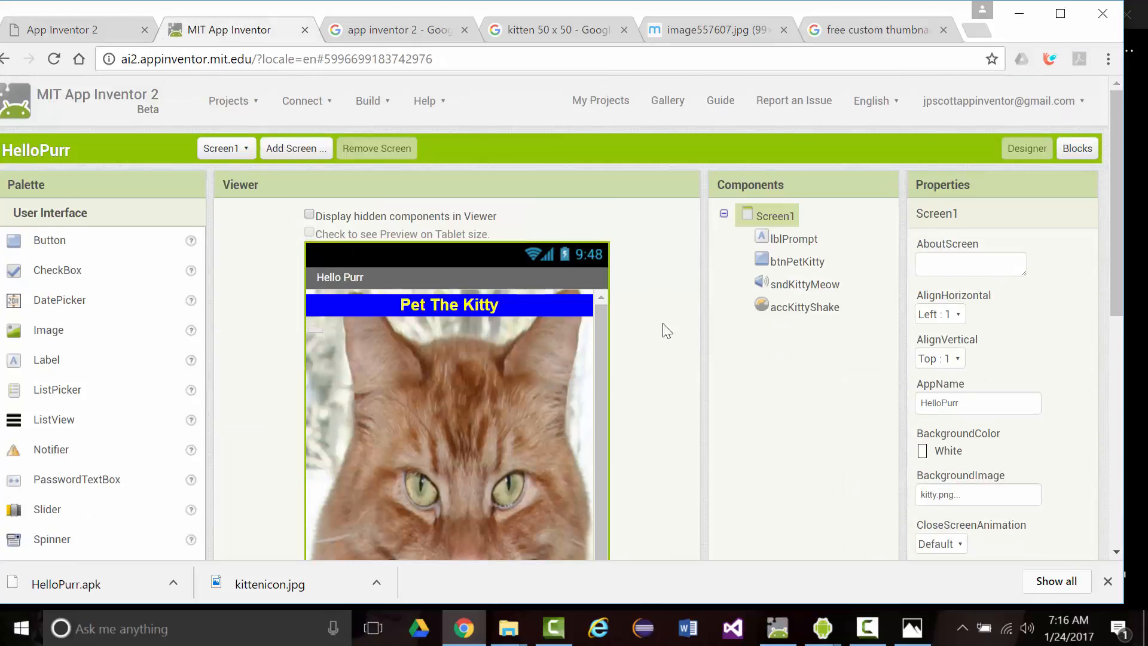
{"action": "mouse_move", "coordinate": [907, 633]}
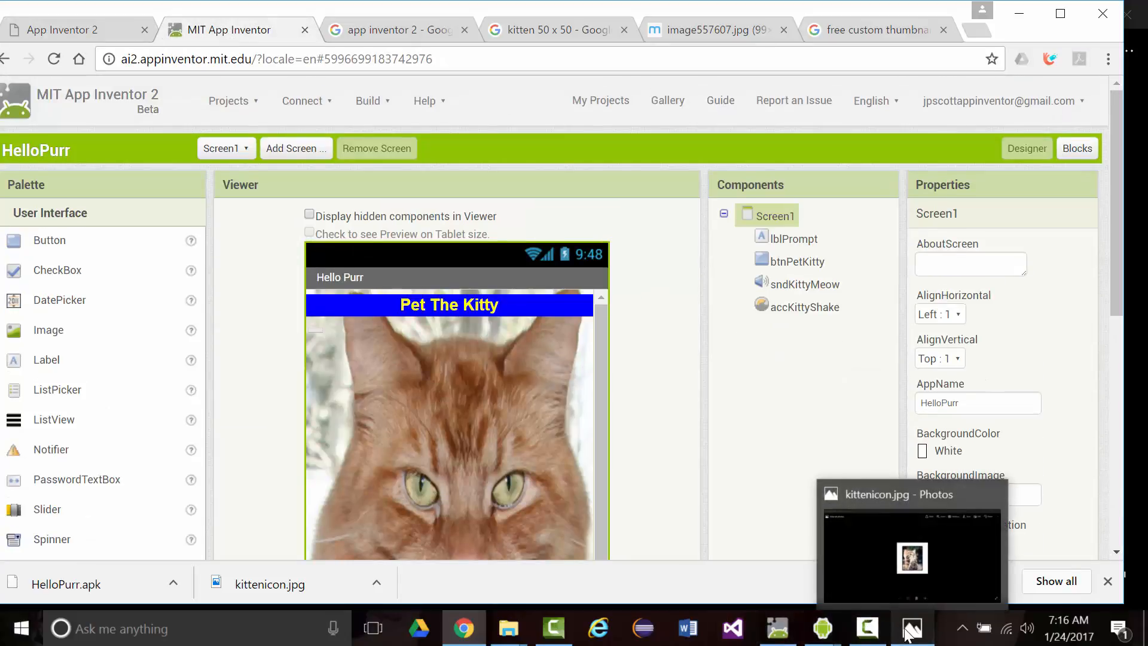
{"action": "mouse_move", "coordinate": [821, 636]}
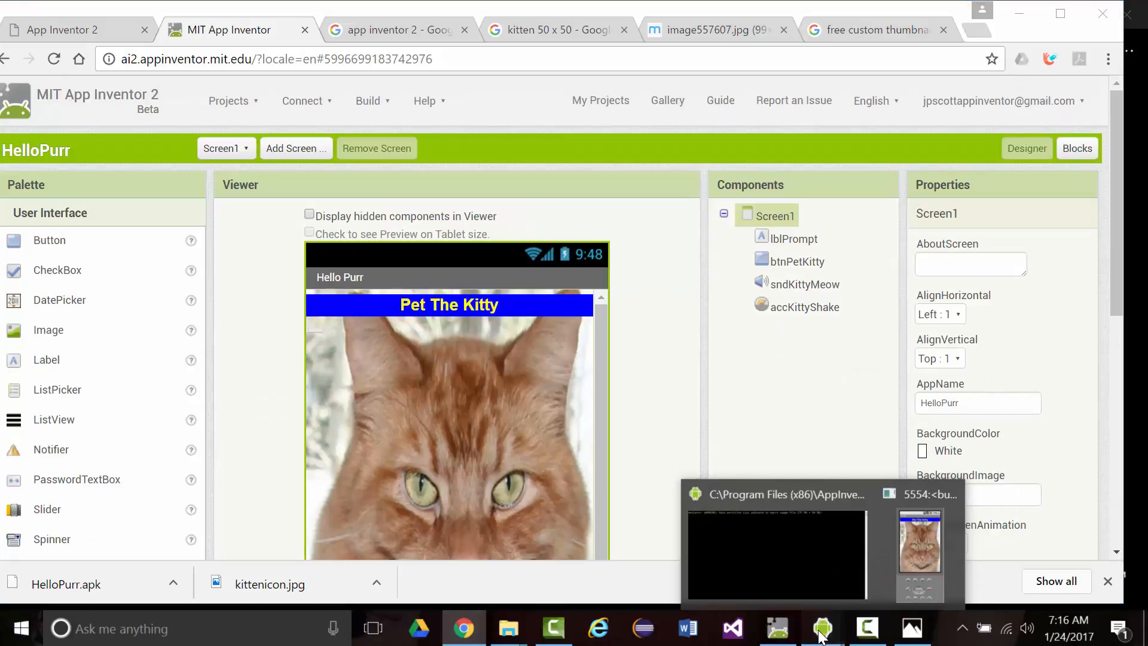
{"action": "left_click", "coordinate": [917, 550]}
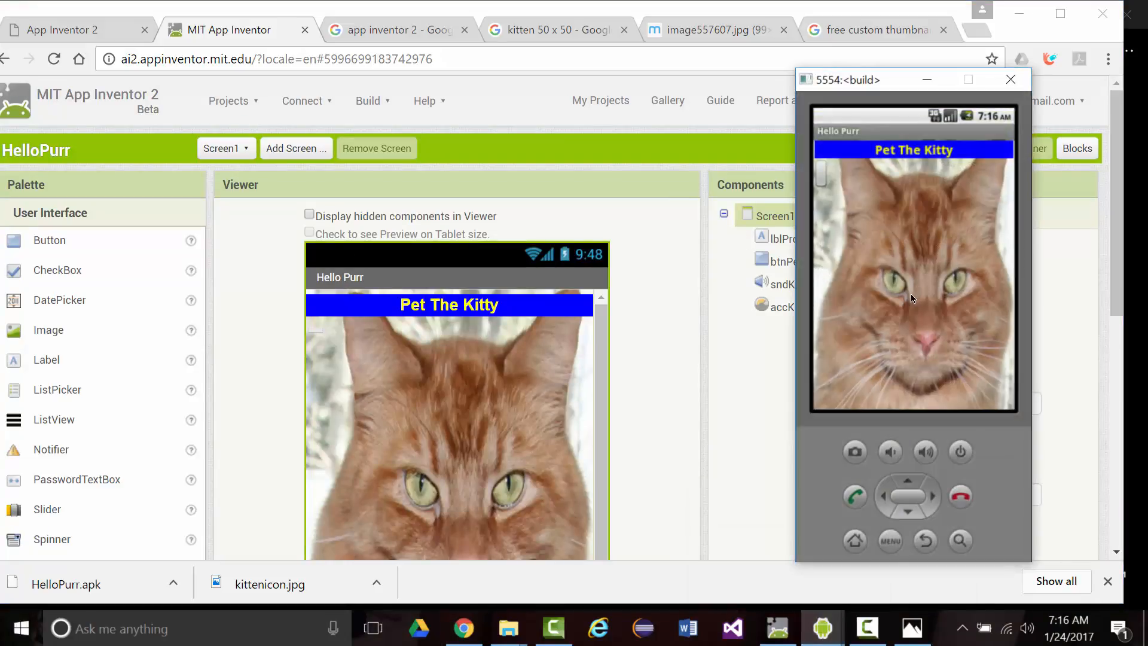